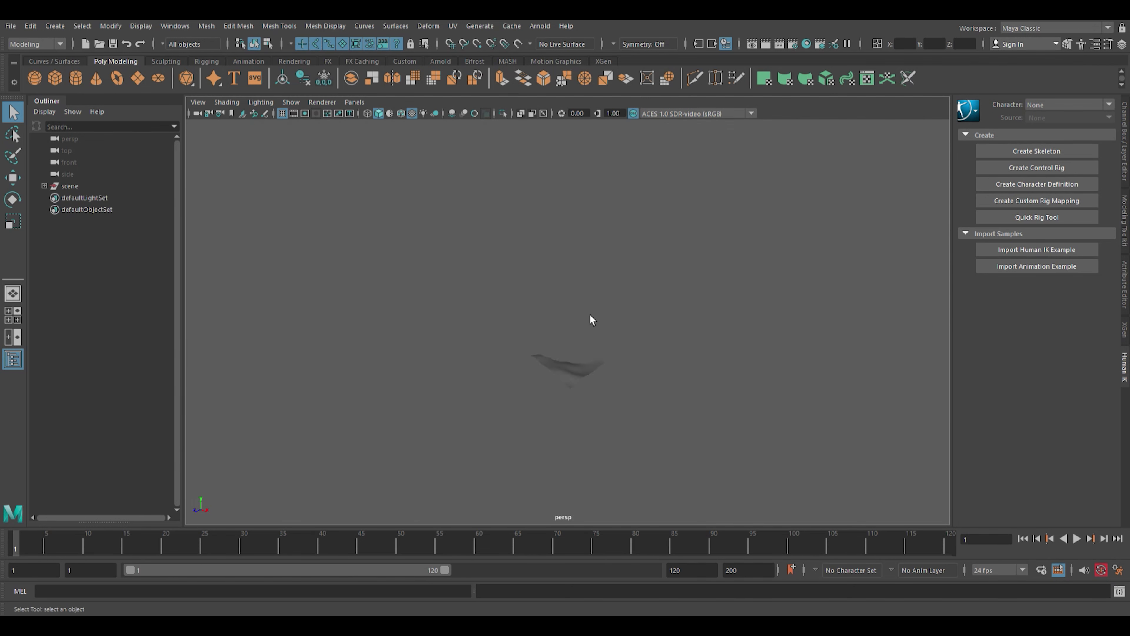
Select the terrain mesh and scale it down slightly in place.
left_click(600, 332)
mouse_move(610, 351)
left_mouse_down("alt")
mouse_move(555, 343)
mouse_move(423, 601)
left_mouse_up("alt")
key("w")
key("r")
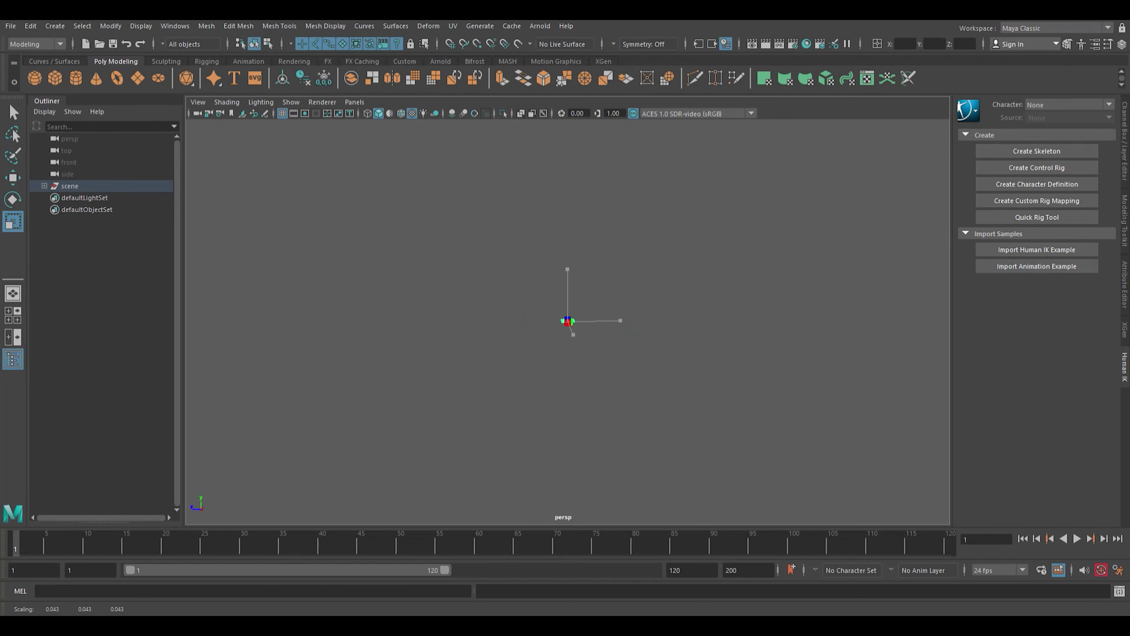
left_click_drag(567, 321, 558, 491)
scroll(580, 392, "up", 5)
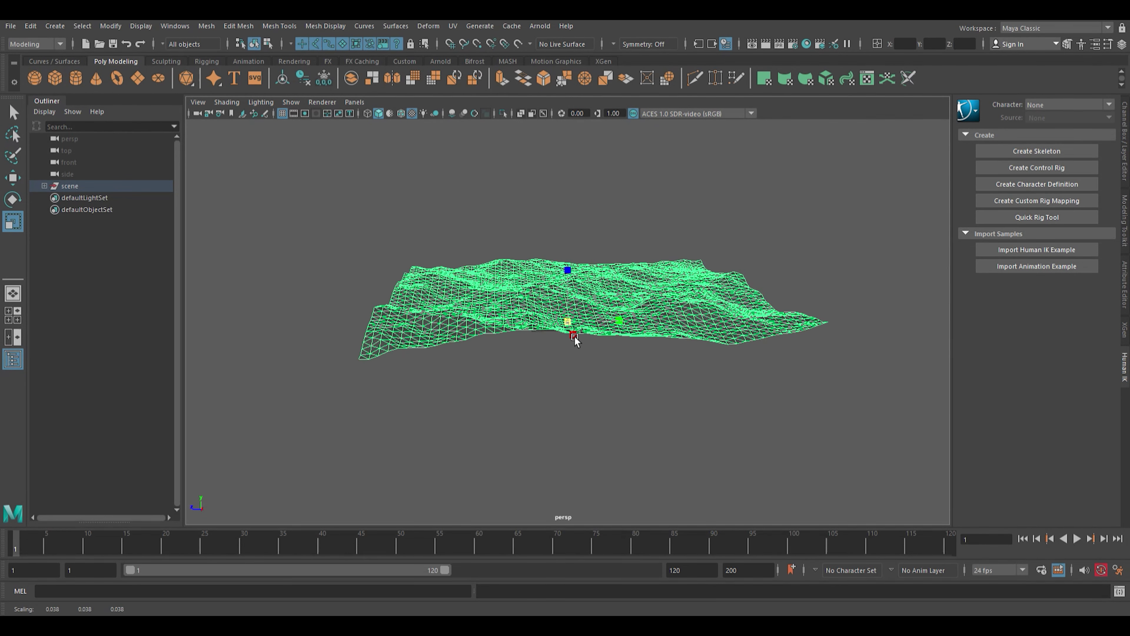
mouse_move(574, 339)
left_mouse_down()
mouse_move(581, 408)
mouse_move(650, 359)
left_mouse_up()
Enlarge the terrain mesh and reposition it so it spreads across the grid.
key("w")
scroll(576, 355, "up", 3)
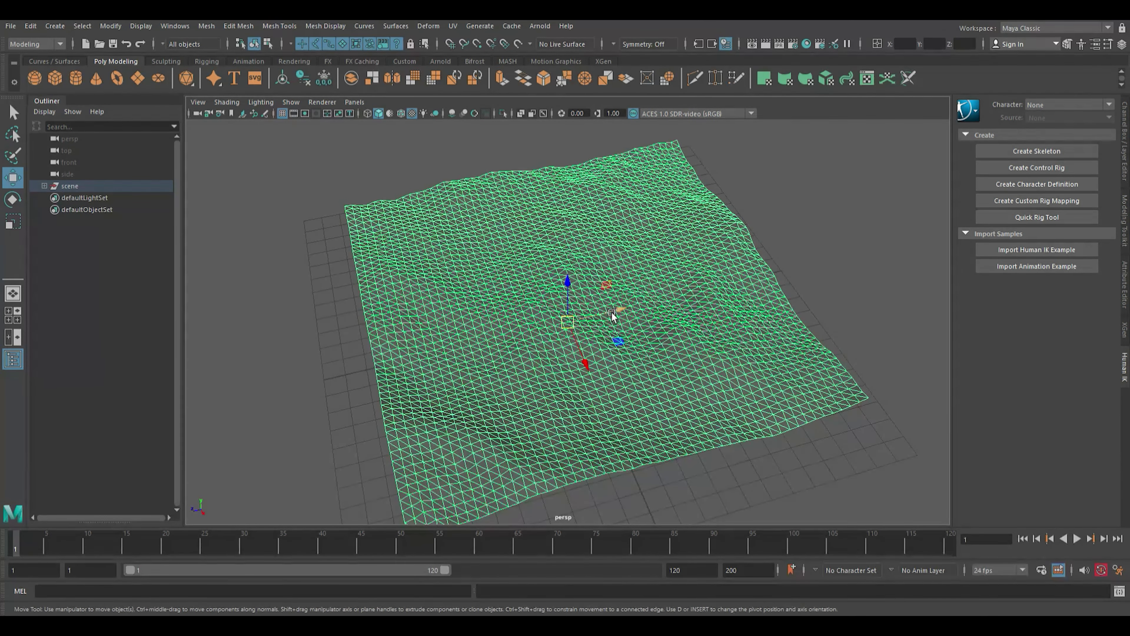
key("r")
left_click_drag(612, 311, 635, 310)
mouse_move(597, 385)
left_mouse_down()
mouse_move(666, 378)
mouse_move(602, 361)
mouse_move(604, 348)
mouse_move(598, 359)
mouse_move(602, 327)
left_mouse_up()
key("w")
key("r")
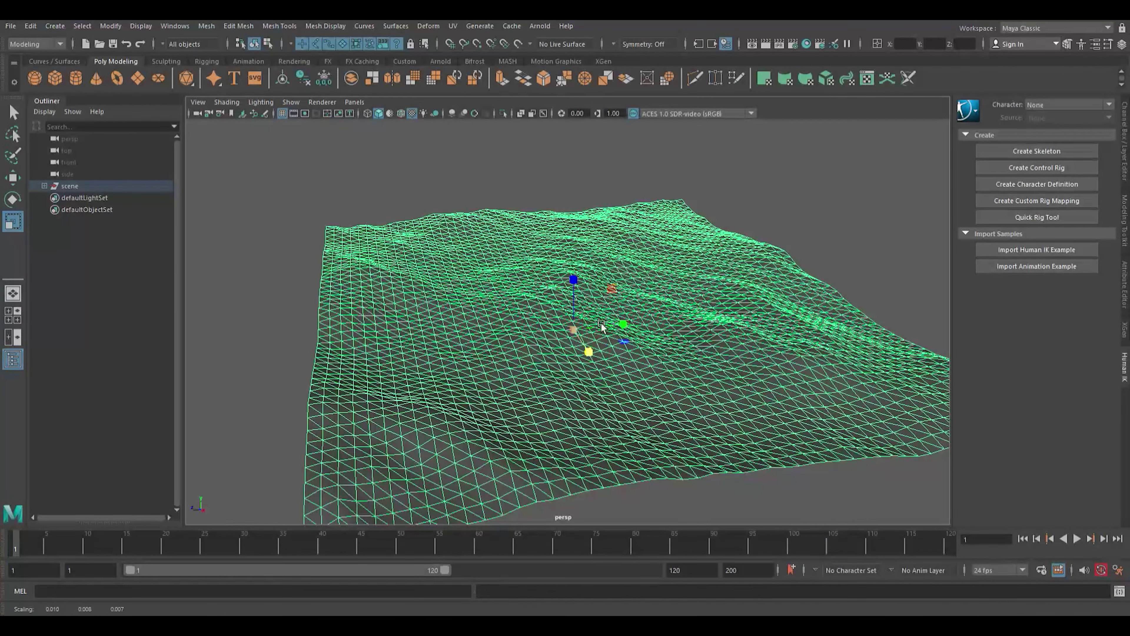
key("w")
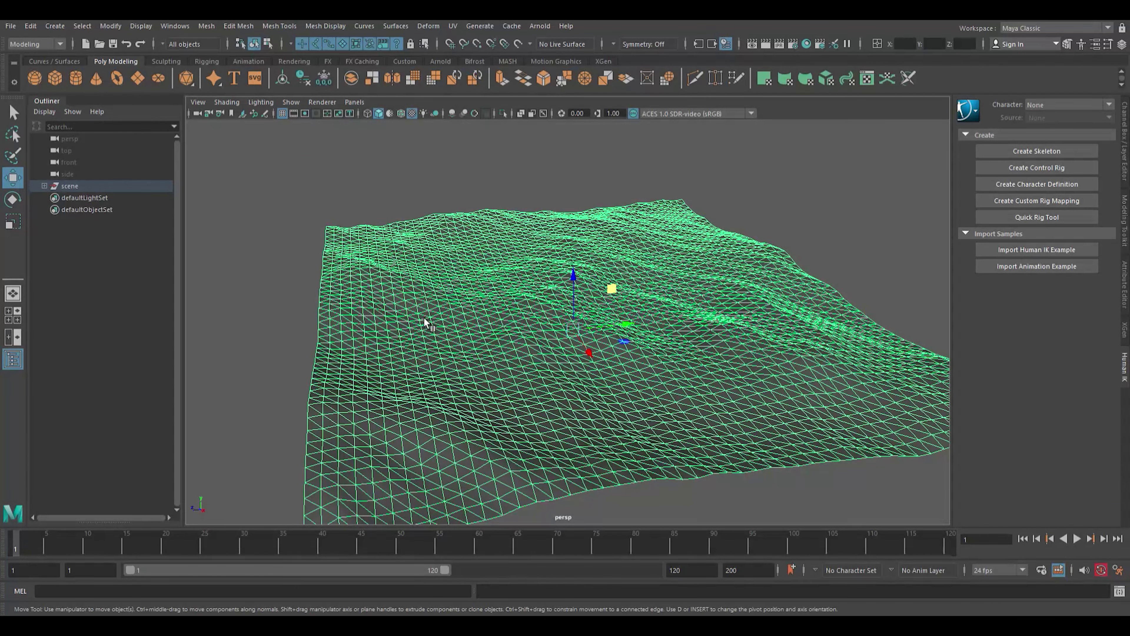
Assign a new aiStandardSurface shader whose colour uses a file texture with the water image.
right_click_drag(529, 480, 529, 469)
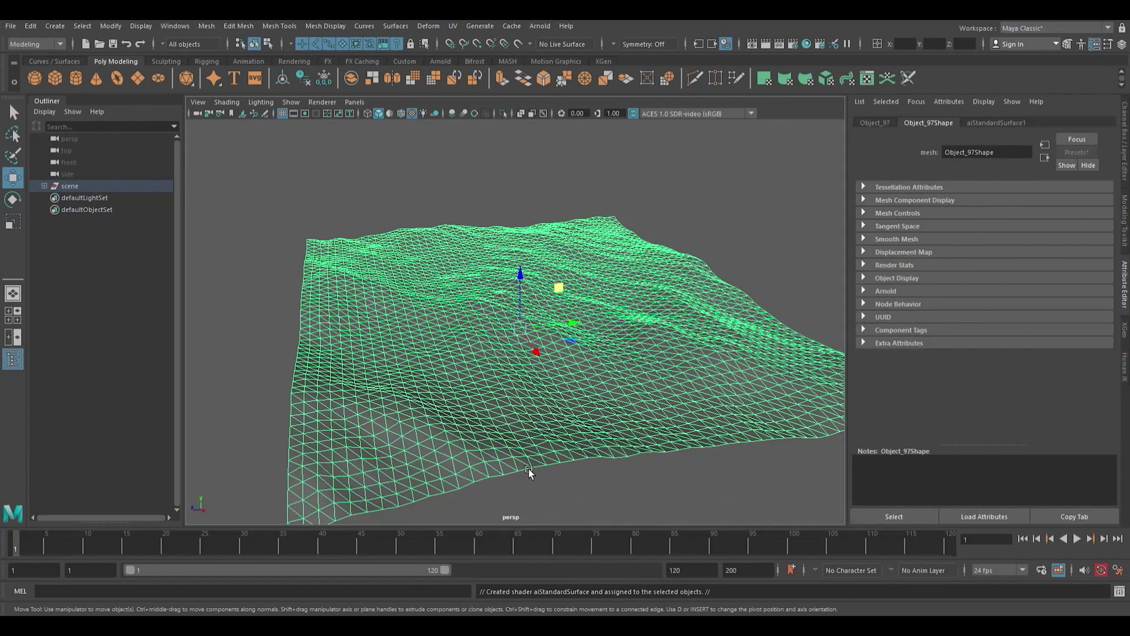
left_click(1050, 139)
left_click(1093, 272)
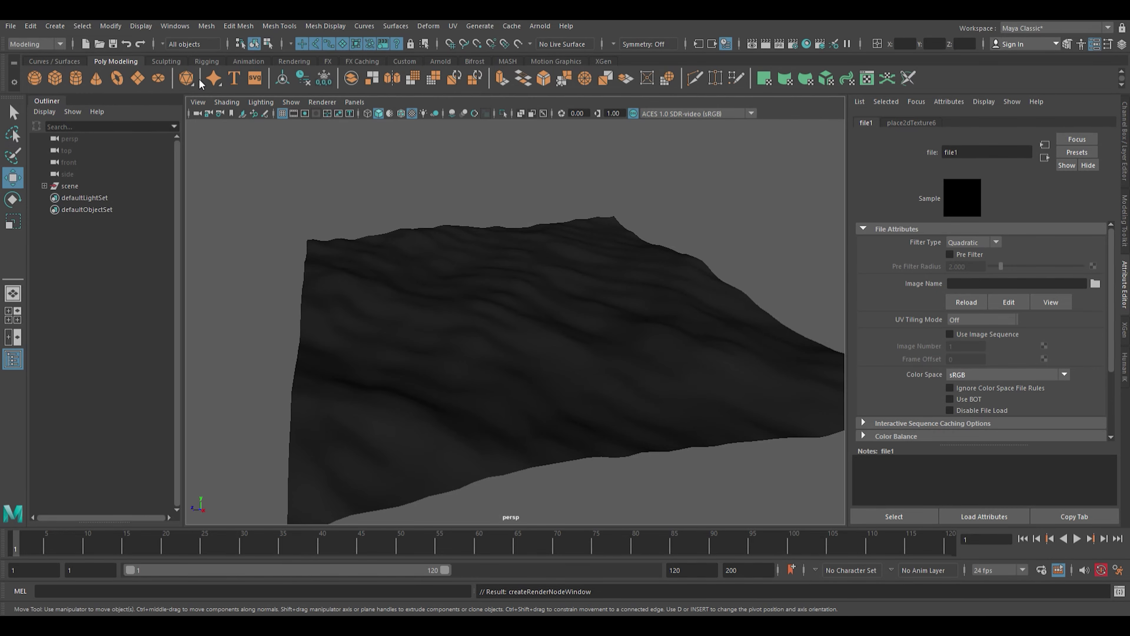
left_click(719, 243)
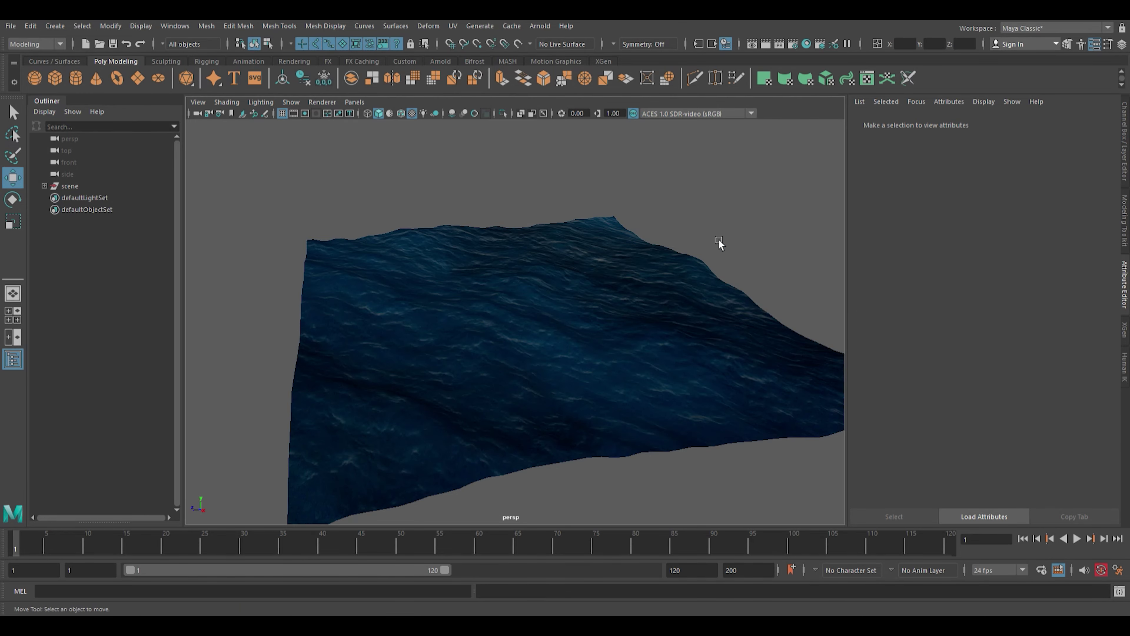
Select the ocean mesh and zoom around it to inspect the water texture.
left_click_drag(719, 242, 696, 269, "alt")
left_click(611, 328)
key("r")
scroll(533, 371, "up", 5)
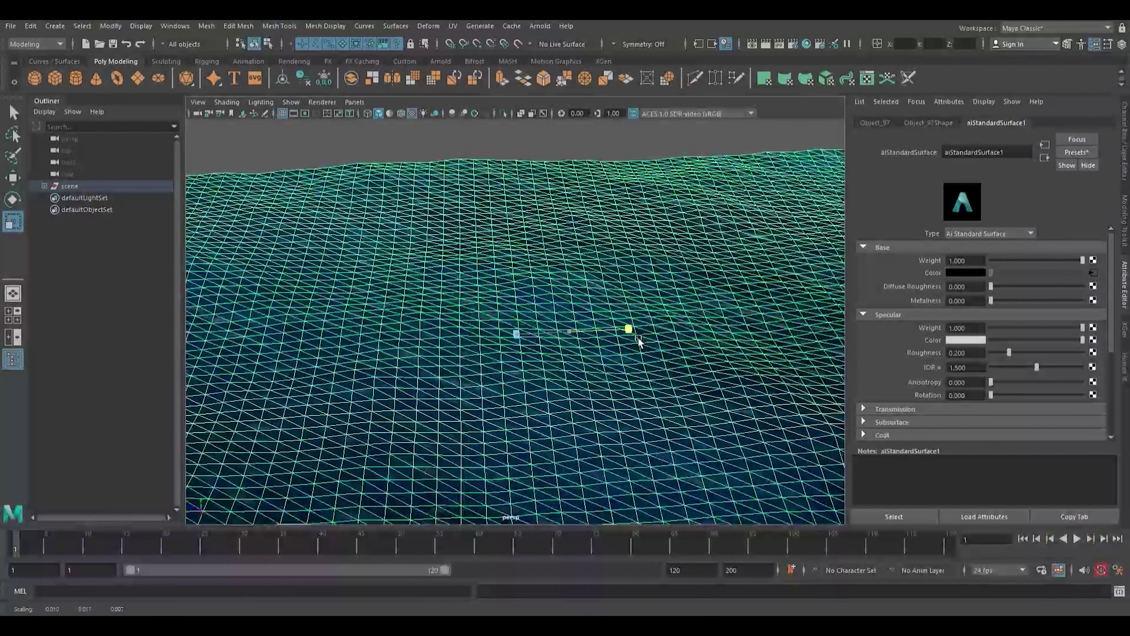
scroll(532, 371, "down", 3)
key("w")
scroll(578, 267, "down", 3)
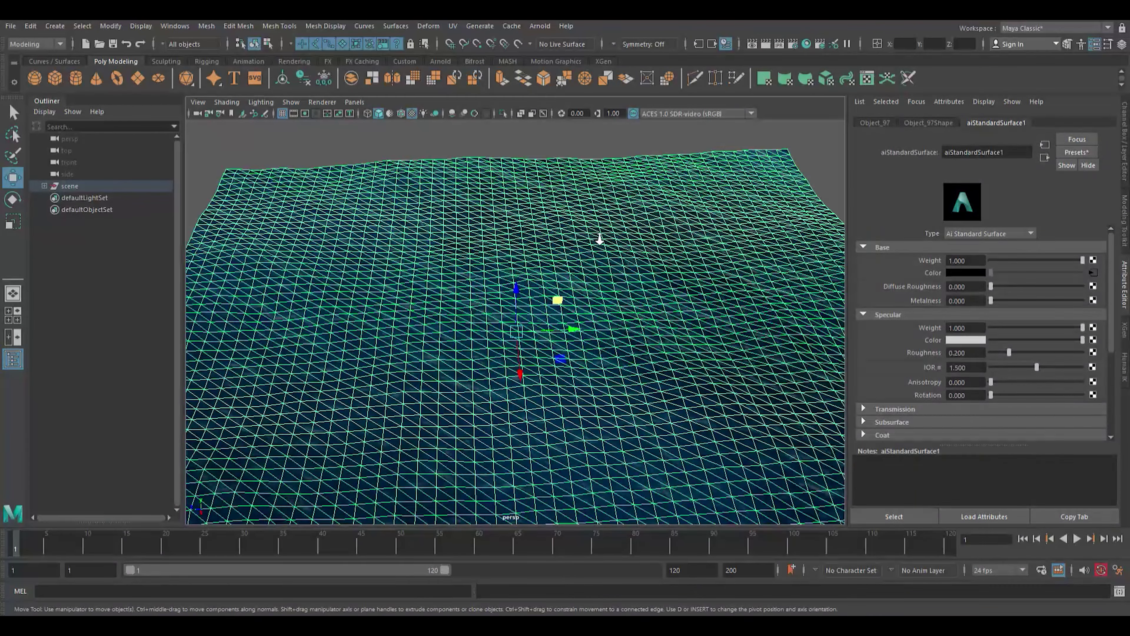
scroll(596, 214, "down", 3)
Set the viewport colour transform to Un-tone-mapped (sRGB) and view the ocean from low.
left_click(593, 186)
left_click_drag(593, 186, 643, 321, "alt")
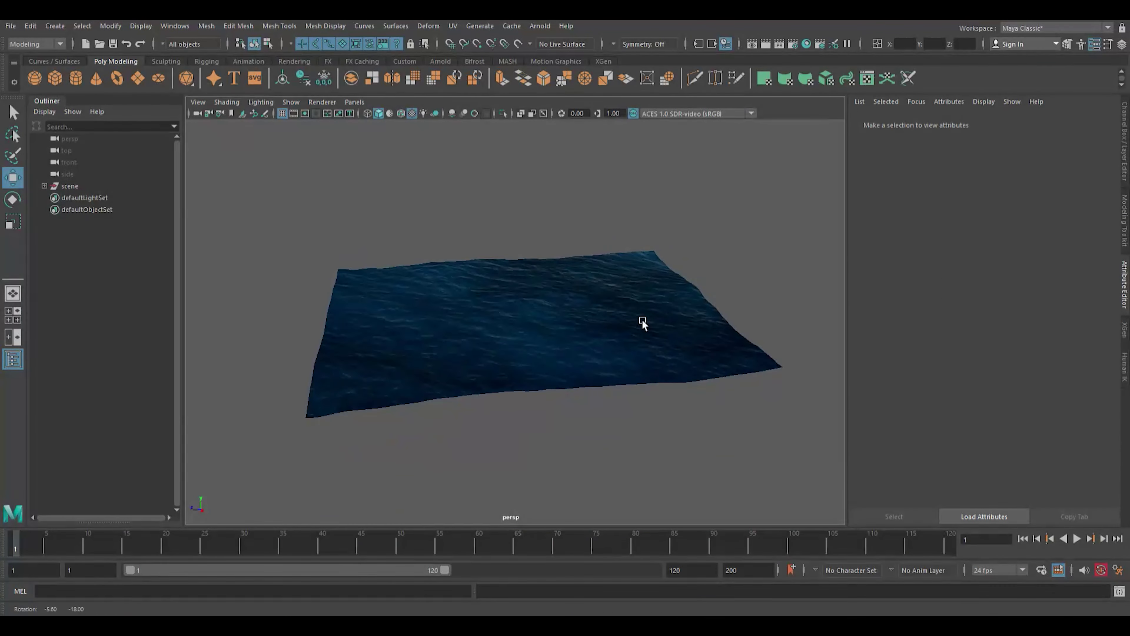
left_click(685, 114)
left_click(694, 141)
scroll(649, 280, "up", 3)
scroll(587, 304, "up", 2)
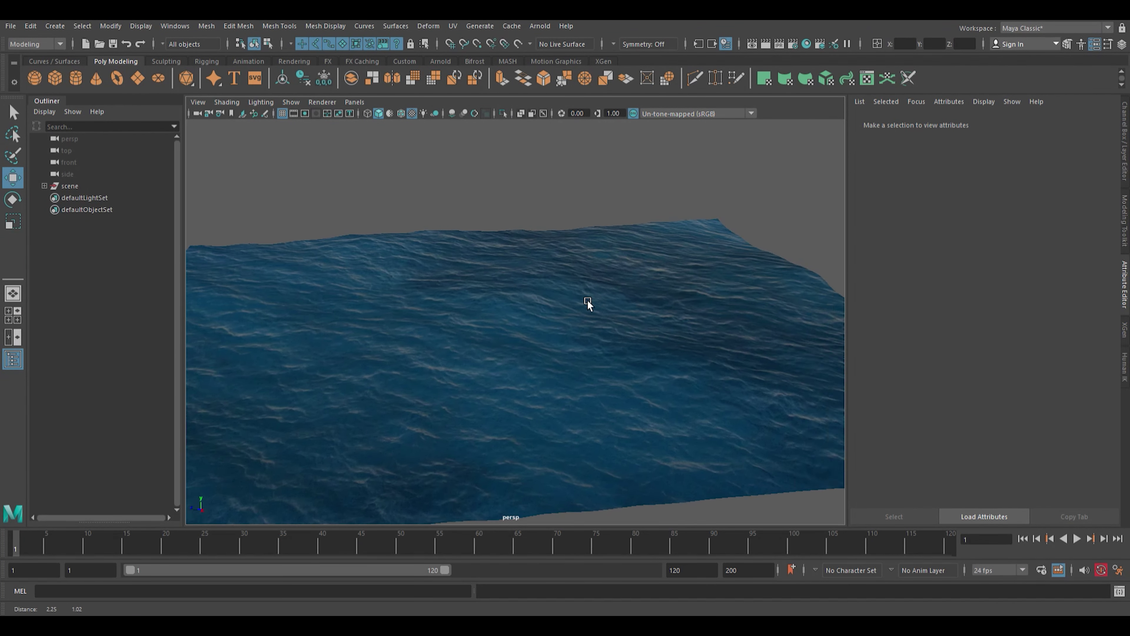
scroll(587, 304, "down", 2)
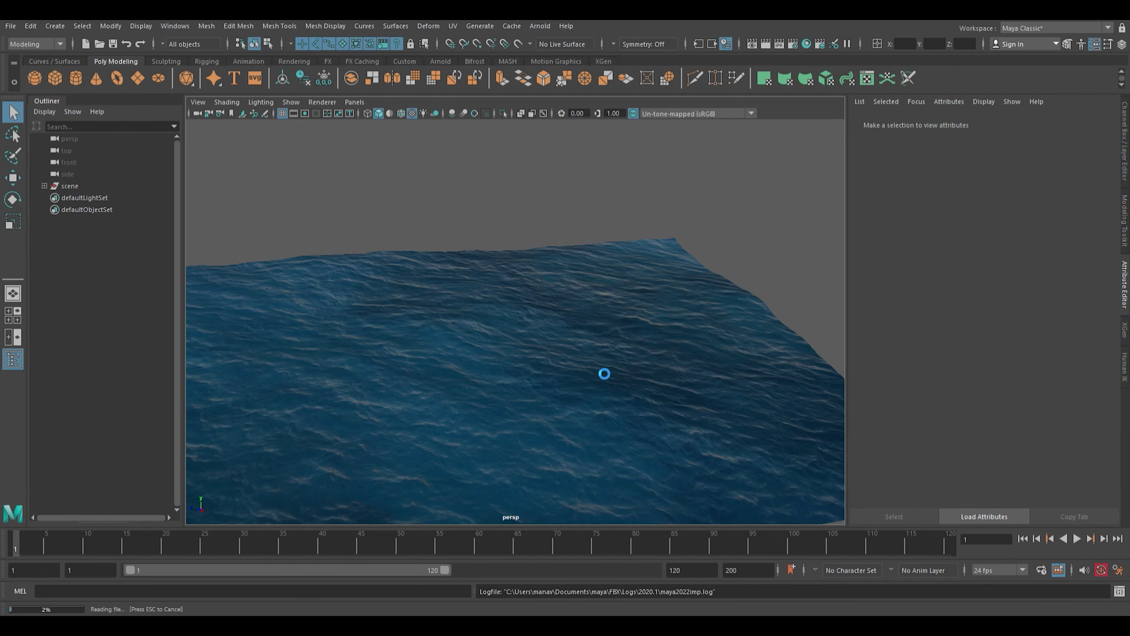
Select the surfboard along with its fins Cube_002 and Cube_001.
left_click(89, 186)
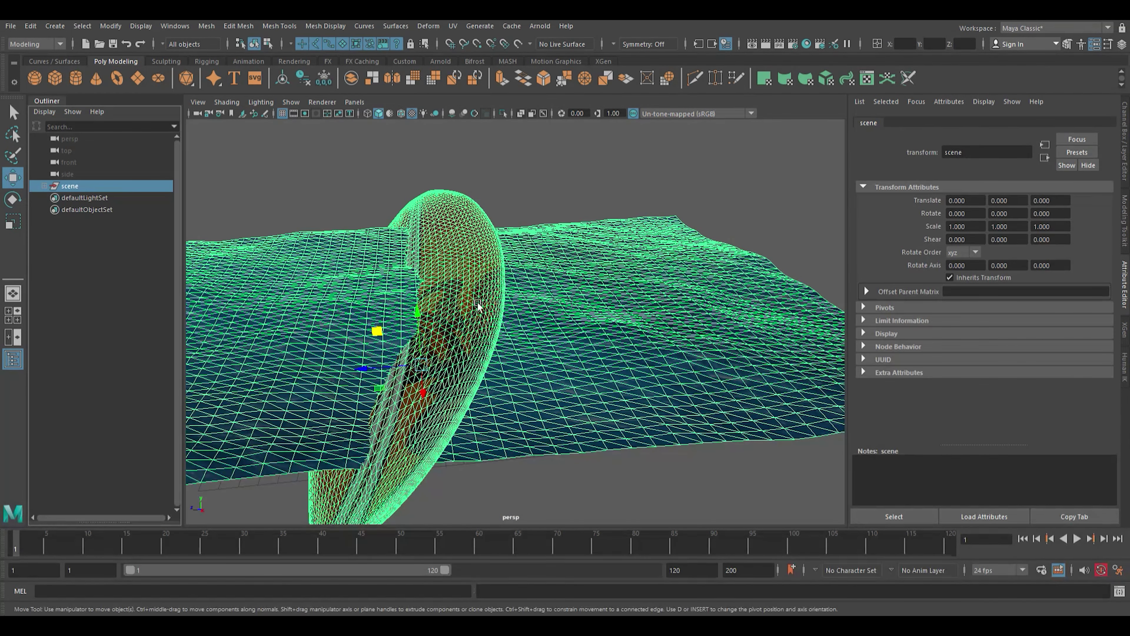
left_click(475, 312)
mouse_move(527, 337)
left_mouse_down("alt")
mouse_move(671, 258)
mouse_move(578, 223)
left_mouse_up("alt")
left_click(673, 253)
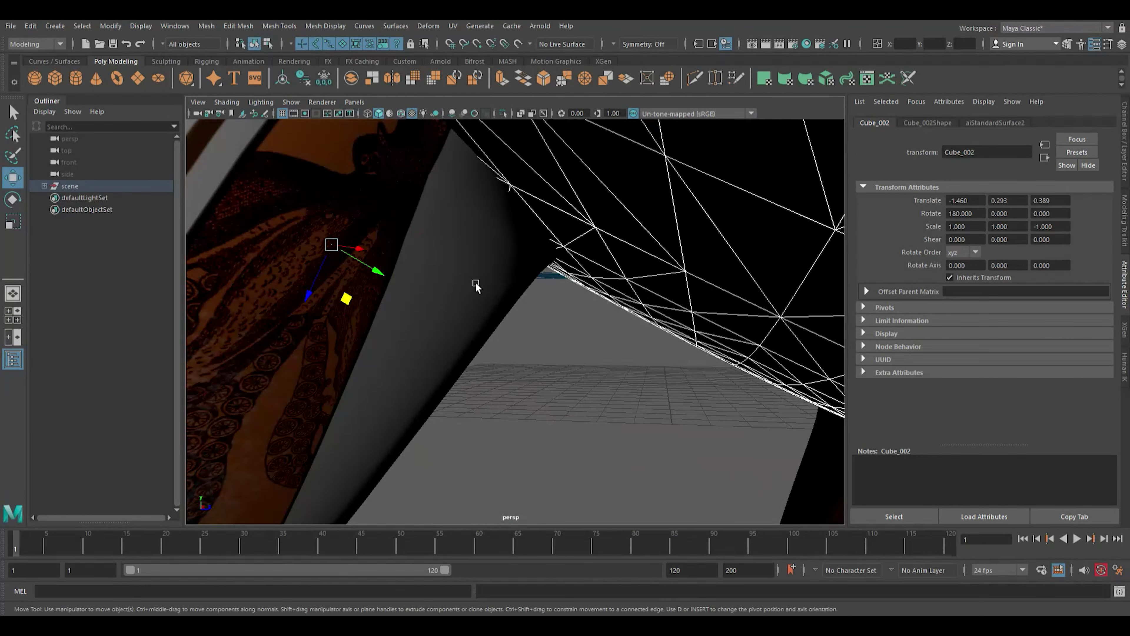
scroll(475, 283, "down", 10)
left_click(619, 403)
mouse_move(621, 406)
left_mouse_down("alt")
mouse_move(688, 299)
mouse_move(672, 232)
mouse_move(772, 280)
mouse_move(448, 187)
mouse_move(486, 195)
mouse_move(370, 221)
left_mouse_up("alt")
Group the board parts as group3 and rotate it to 0, 26.347, 92.220 degrees.
key("e")
key("ctrl+z")
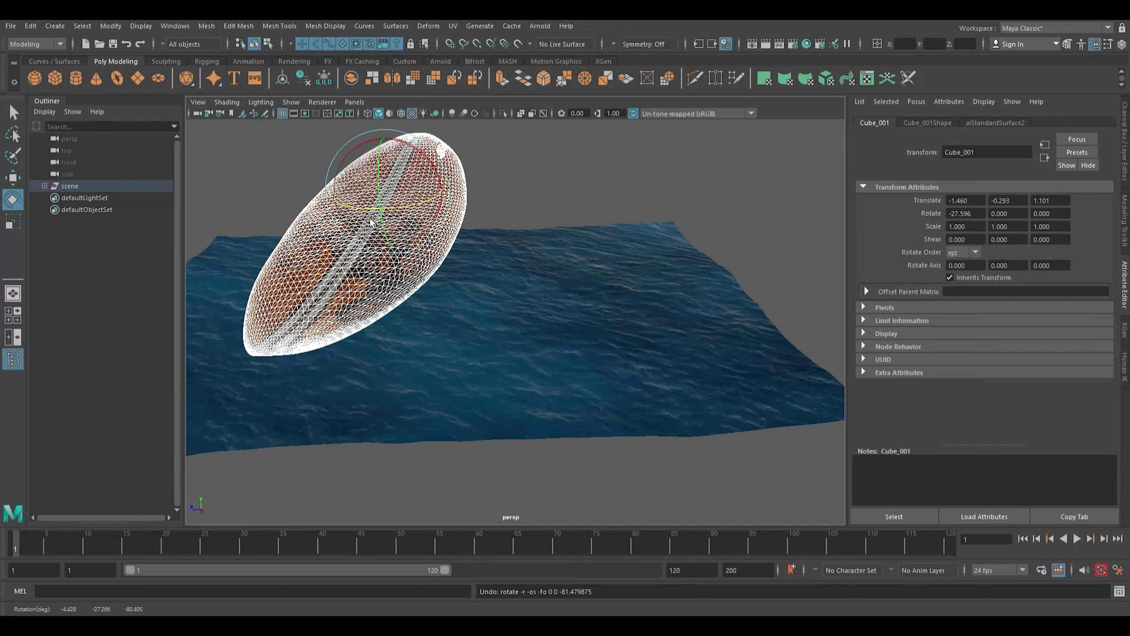
key("ctrl+g")
mouse_move(484, 400)
left_mouse_down()
mouse_move(461, 379)
mouse_move(491, 379)
left_mouse_up()
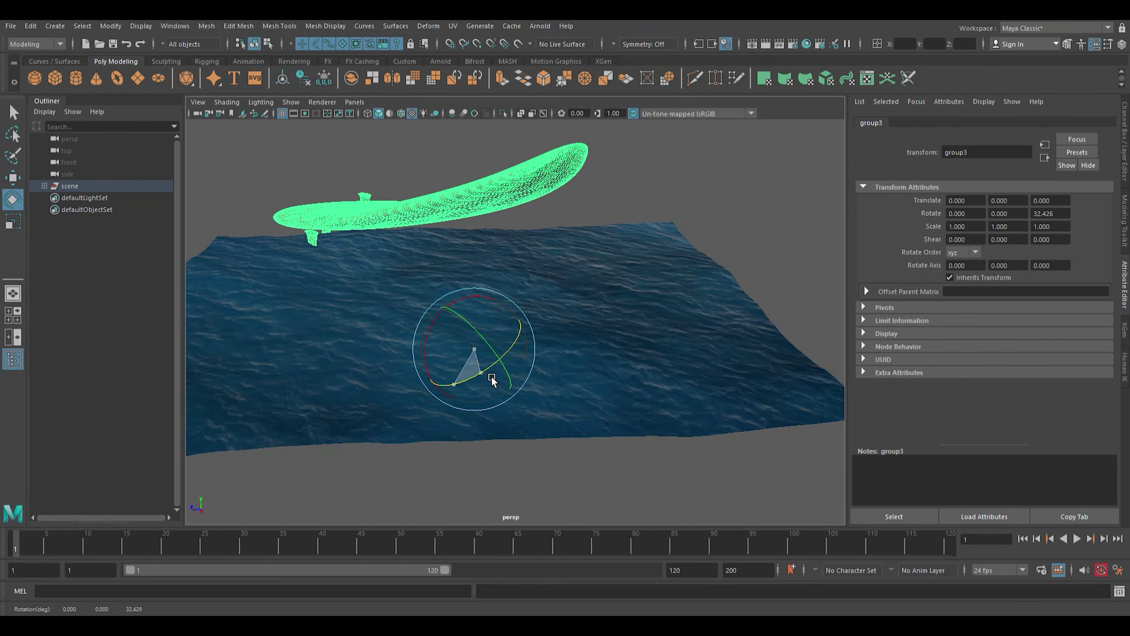
key("ctrl+z")
mouse_move(499, 329)
left_mouse_down("alt")
mouse_move(555, 289)
mouse_move(659, 280)
left_mouse_up("alt")
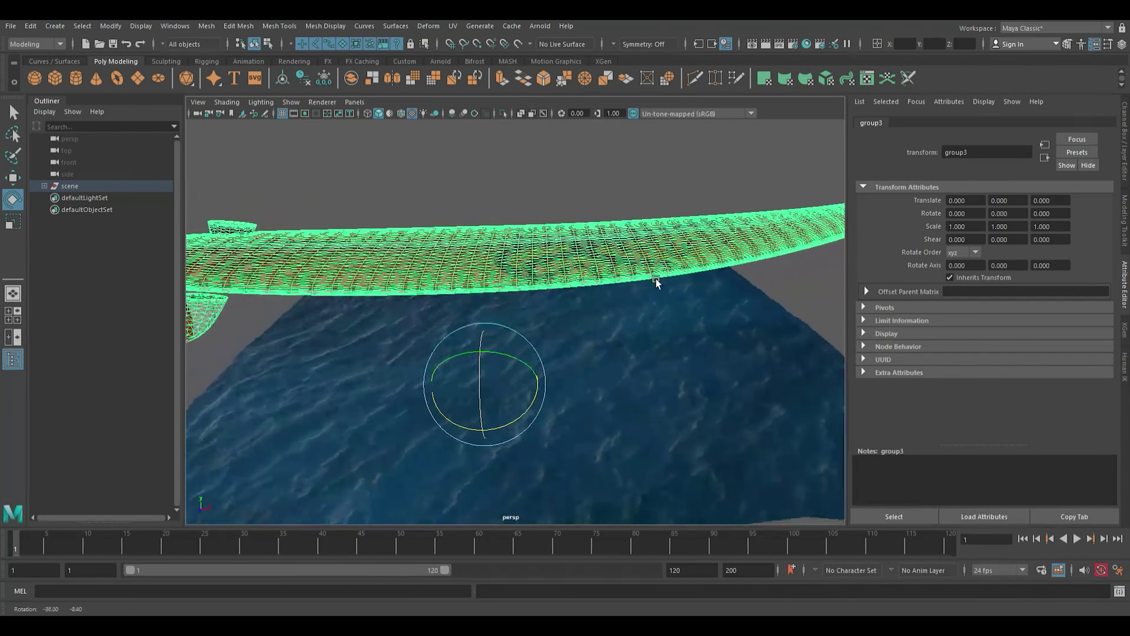
mouse_move(512, 421)
left_mouse_down()
mouse_move(531, 426)
mouse_move(598, 374)
mouse_move(537, 379)
mouse_move(525, 355)
mouse_move(607, 350)
mouse_move(628, 361)
mouse_move(269, 157)
left_mouse_up()
key("ctrl+z")
key("ctrl+z")
key("Up")
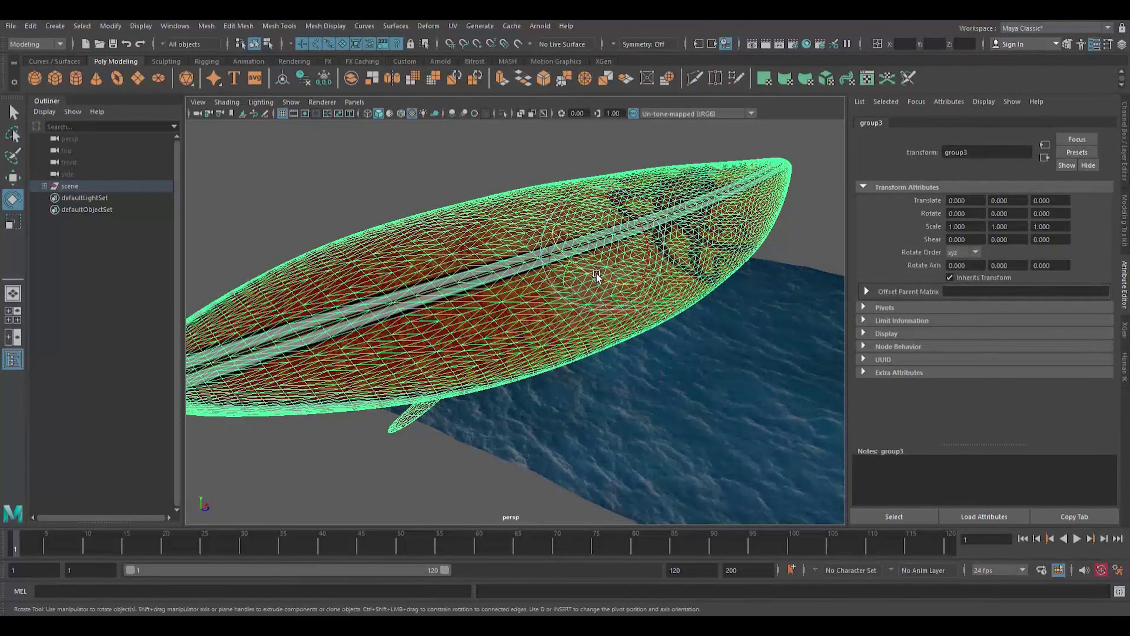
mouse_move(598, 275)
left_mouse_down()
mouse_move(676, 269)
mouse_move(639, 219)
left_mouse_up()
Scale the ocean plane Object_97 wider and longer along X and Y.
key("w")
scroll(574, 320, "down", 10)
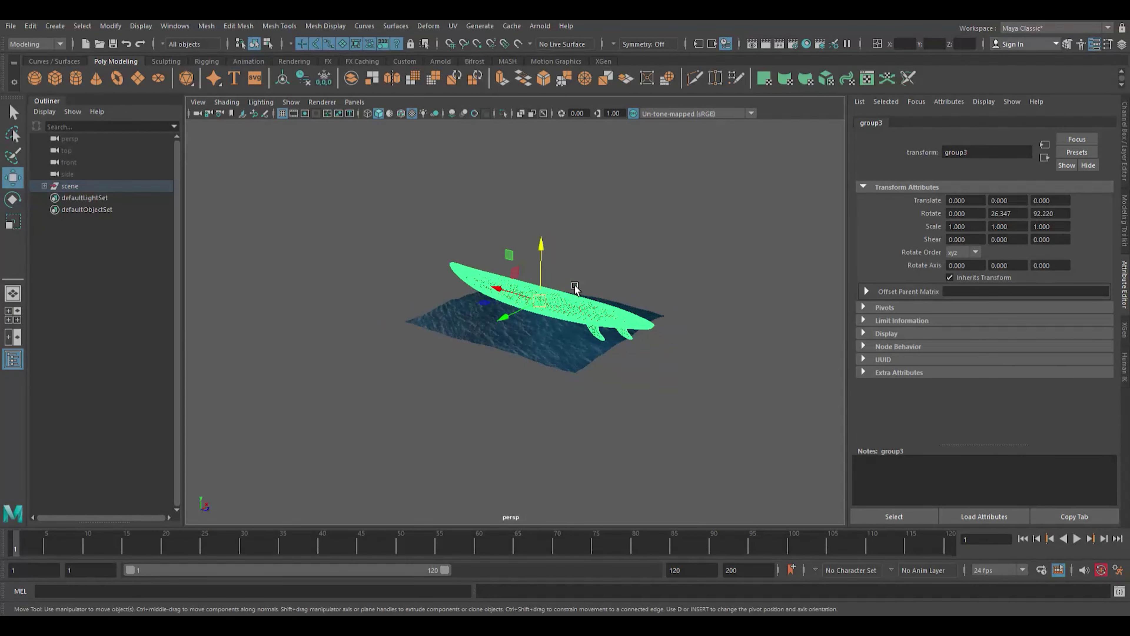
left_click(575, 351)
key("r")
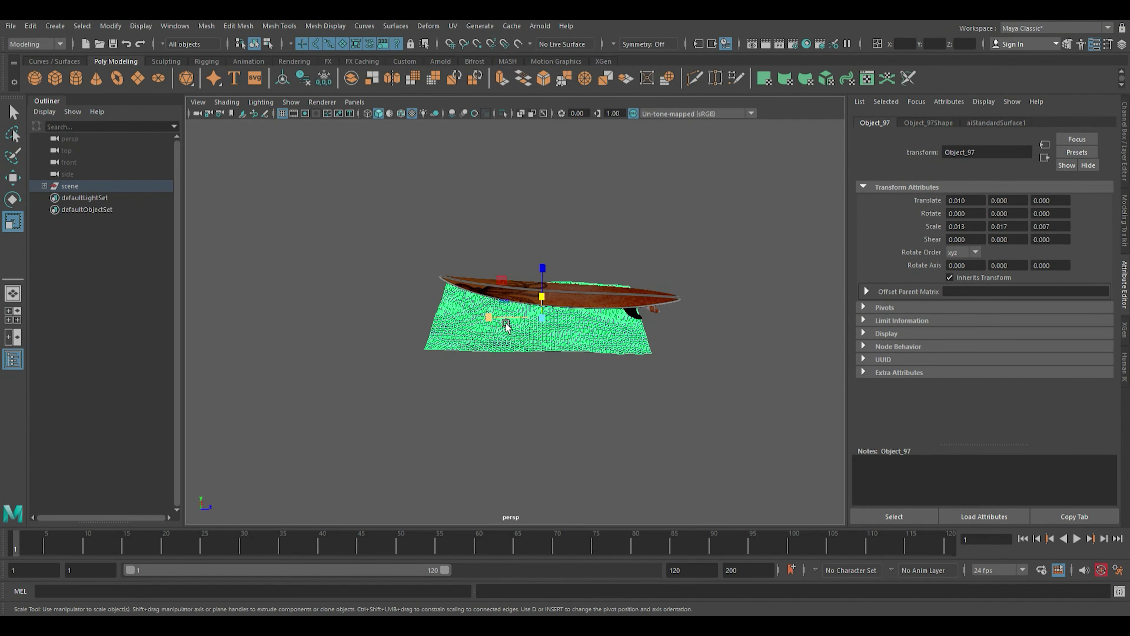
mouse_move(506, 325)
left_mouse_down()
mouse_move(546, 336)
mouse_move(588, 379)
left_mouse_up()
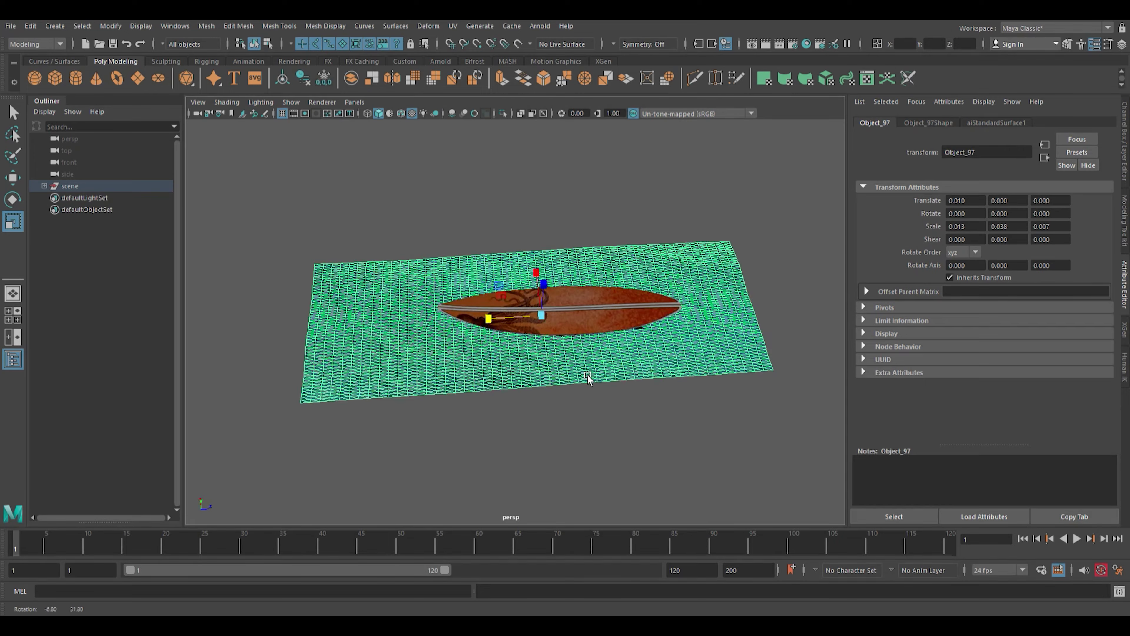
mouse_move(538, 256)
left_mouse_down()
mouse_move(542, 204)
mouse_move(643, 423)
mouse_move(633, 409)
left_mouse_up()
Select the surfboard Prancha and its fin Cube, viewing them close to the water.
key("Up")
left_click(506, 292)
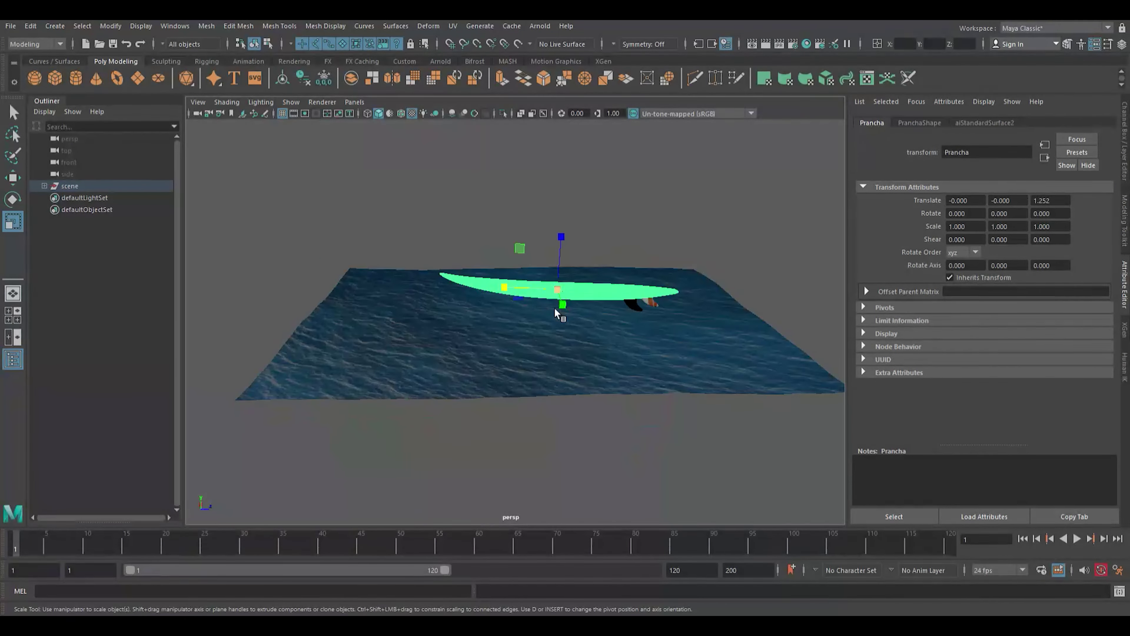
mouse_move(560, 308)
left_mouse_down("alt")
mouse_move(653, 351)
mouse_move(268, 417)
mouse_move(419, 403)
left_mouse_up("alt")
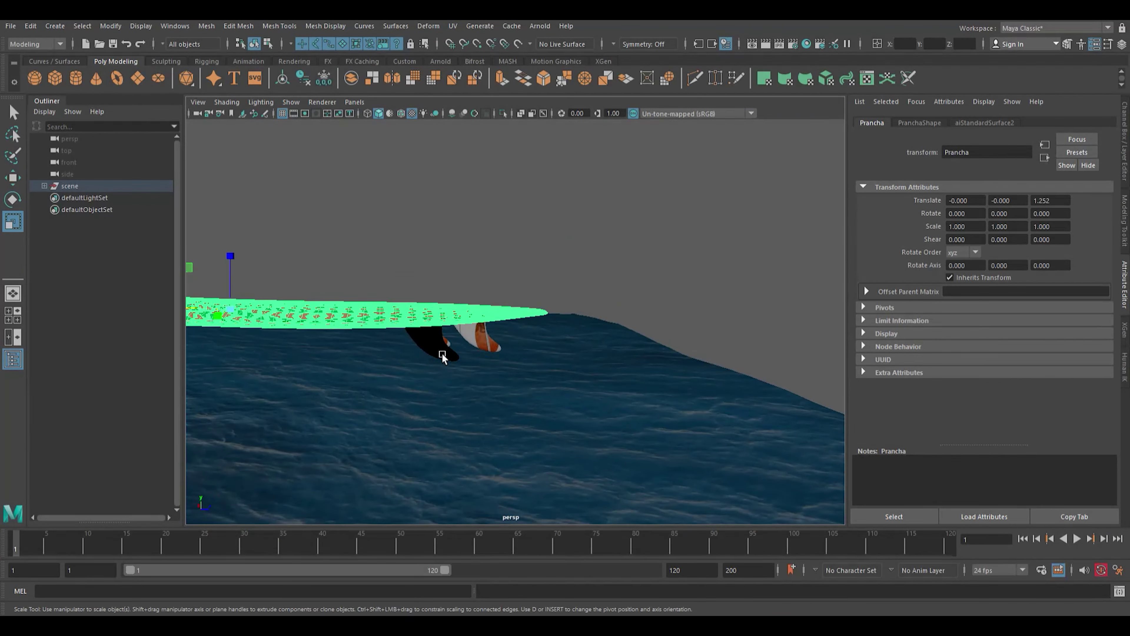
left_click(428, 342)
mouse_move(428, 342)
left_mouse_down("alt")
mouse_move(497, 412)
mouse_move(461, 356)
mouse_move(434, 404)
mouse_move(441, 292)
left_mouse_up("alt")
Select fin Cube_001, toggle wireframe and shaded display, and undo trial tilt and slide.
left_click(459, 349)
key("w")
middle_click_drag(441, 292, 442, 317, "alt")
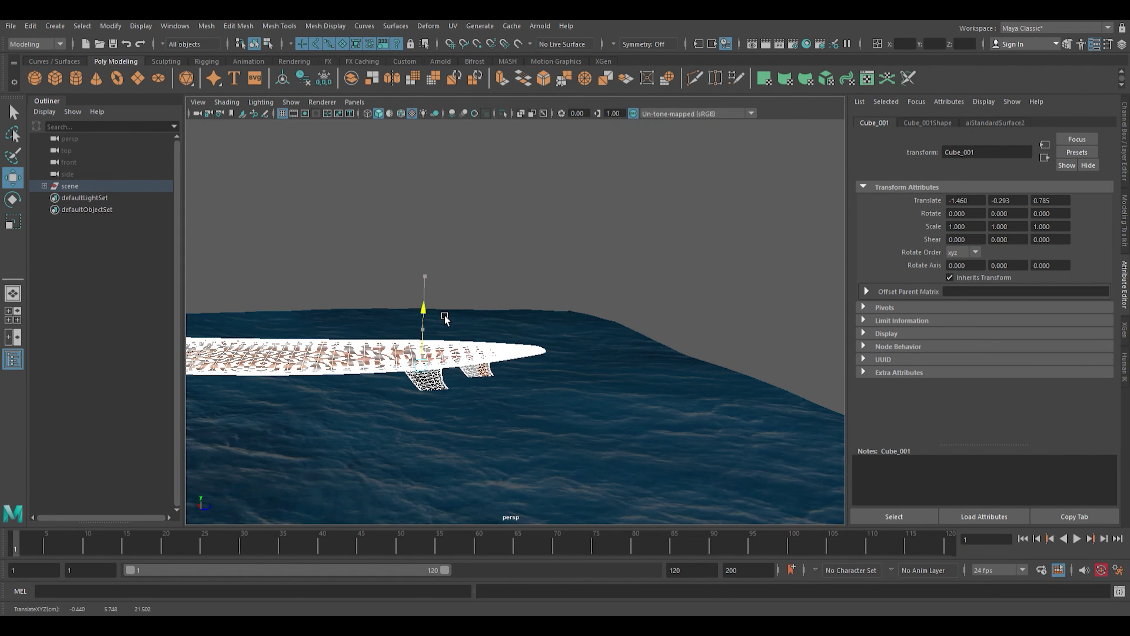
key("3")
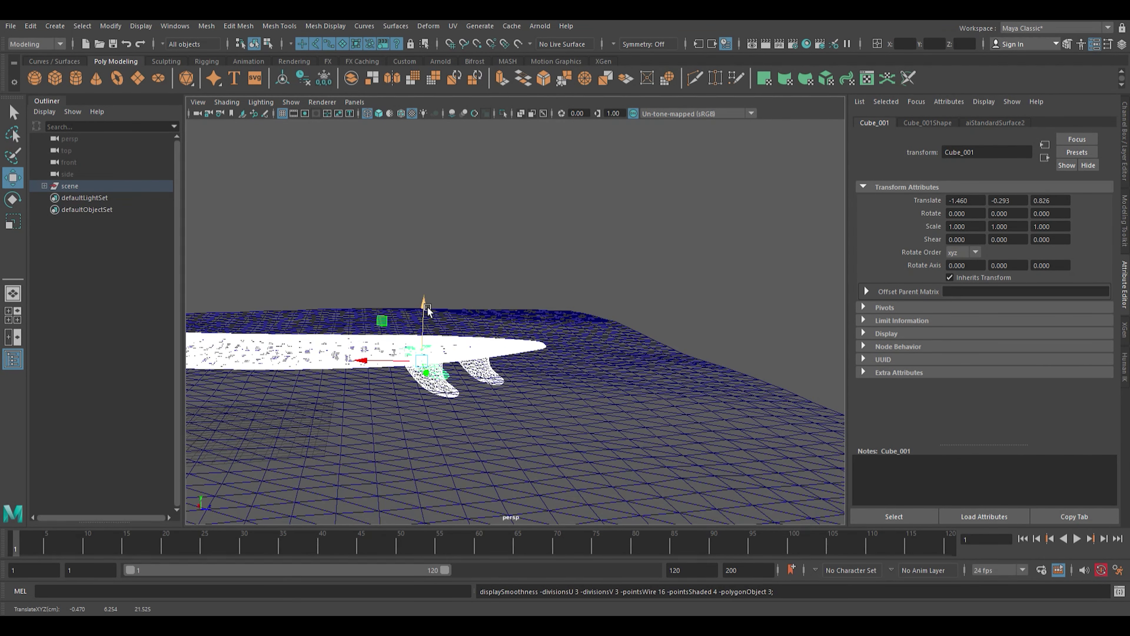
key("6")
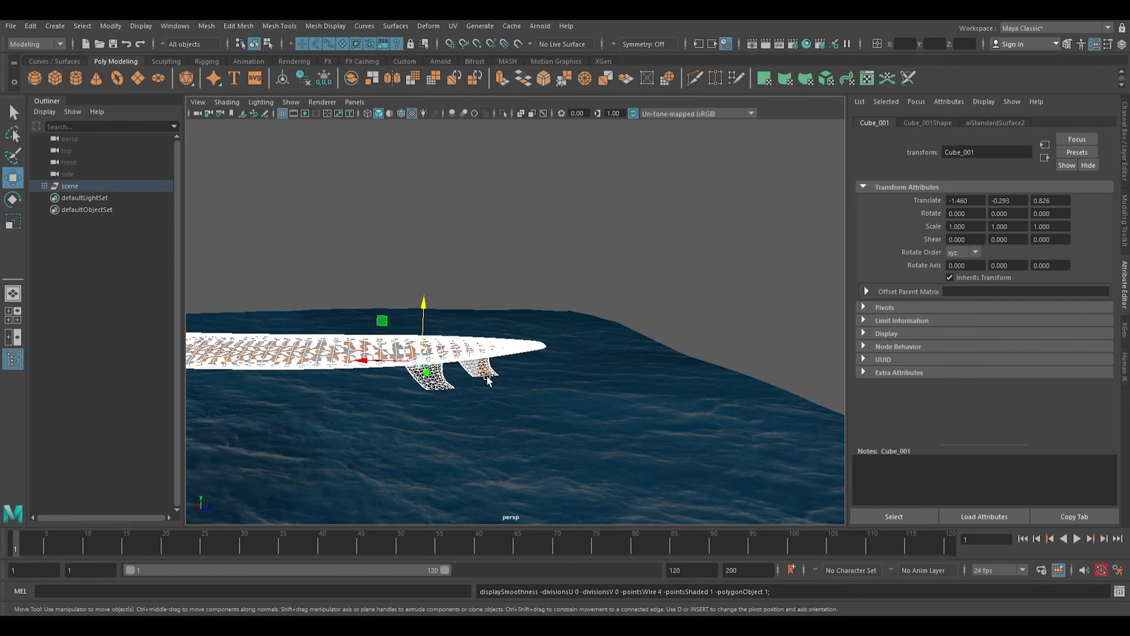
key("e")
left_click_drag(469, 337, 480, 342)
key("ctrl+z")
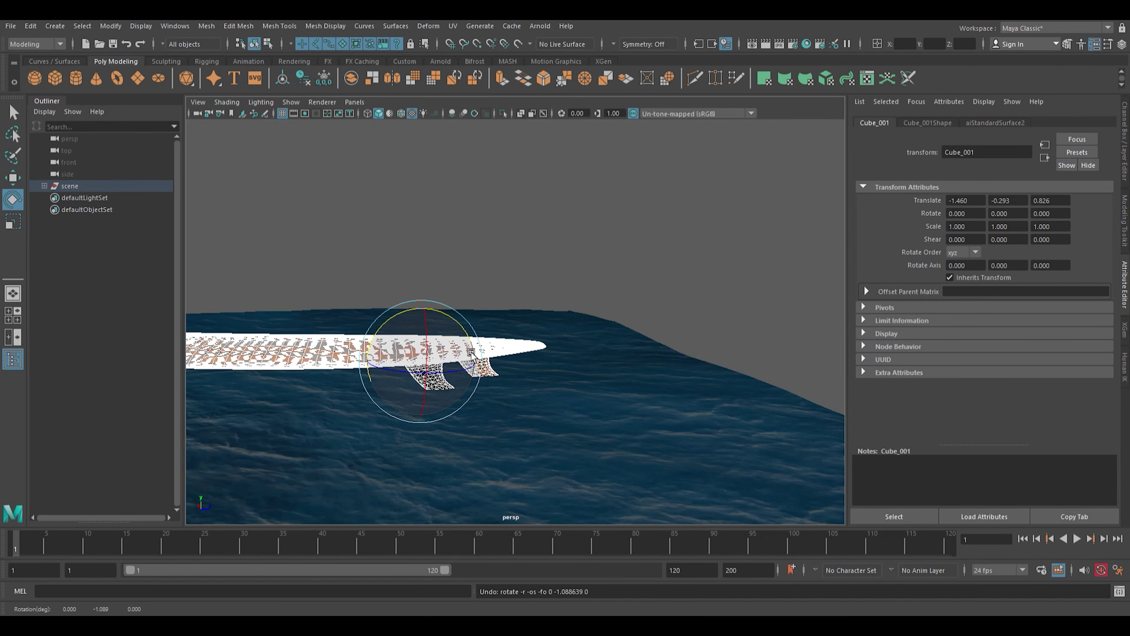
key("w")
left_click_drag(401, 366, 554, 367)
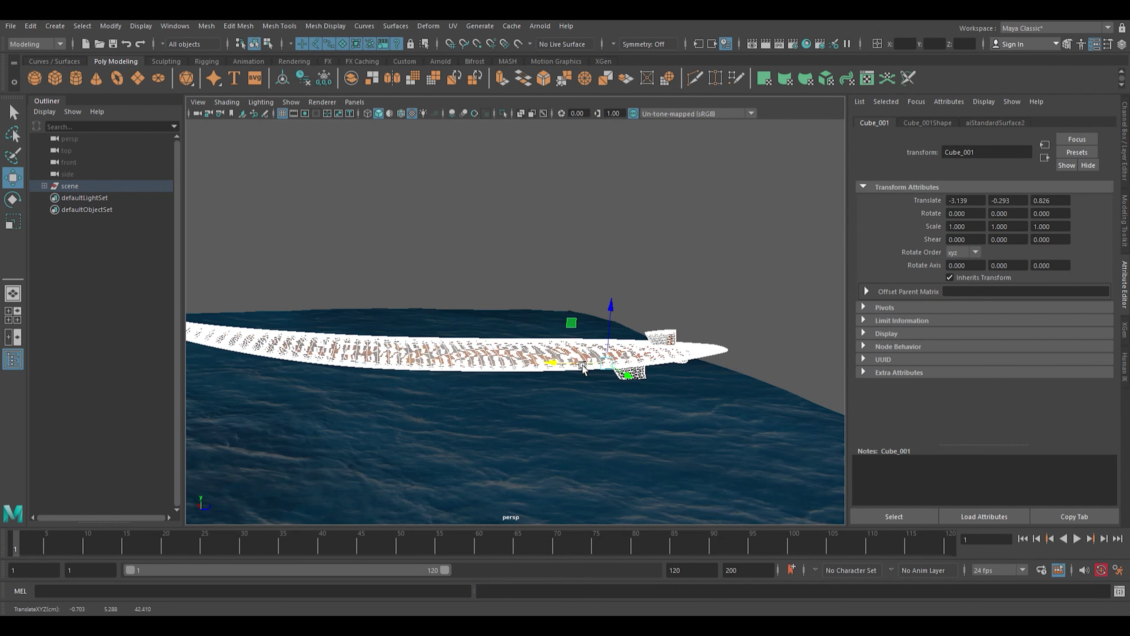
key("ctrl+z")
Group the surfboard parts, move the group to X -1.930 and tilt it to Y -2.335.
key("ctrl+g")
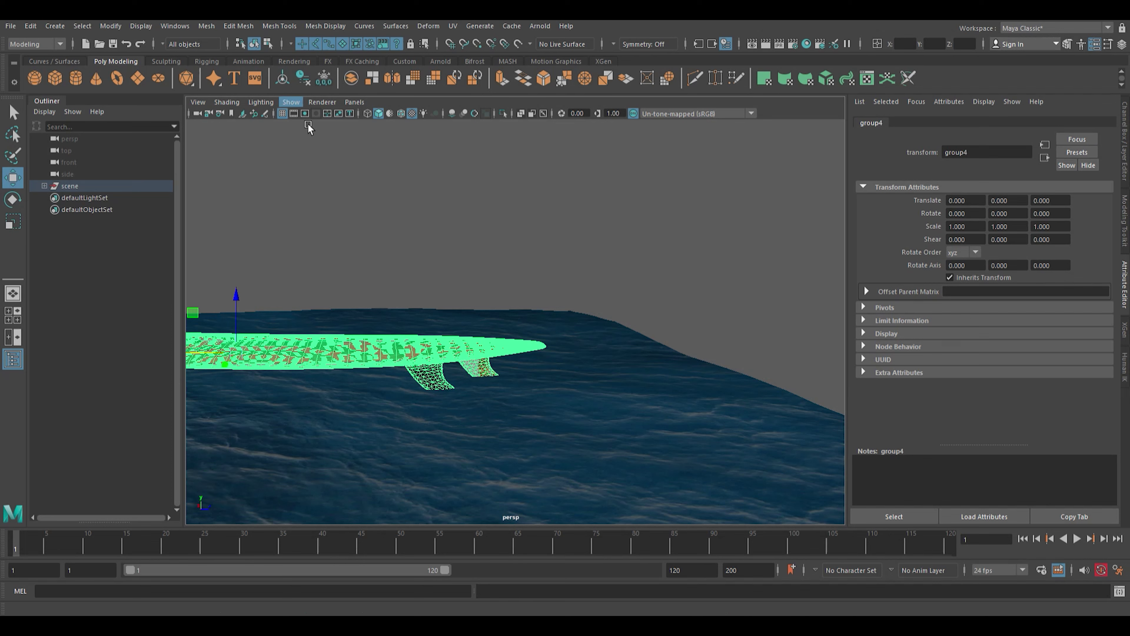
left_click_drag(260, 355, 437, 356)
key("e")
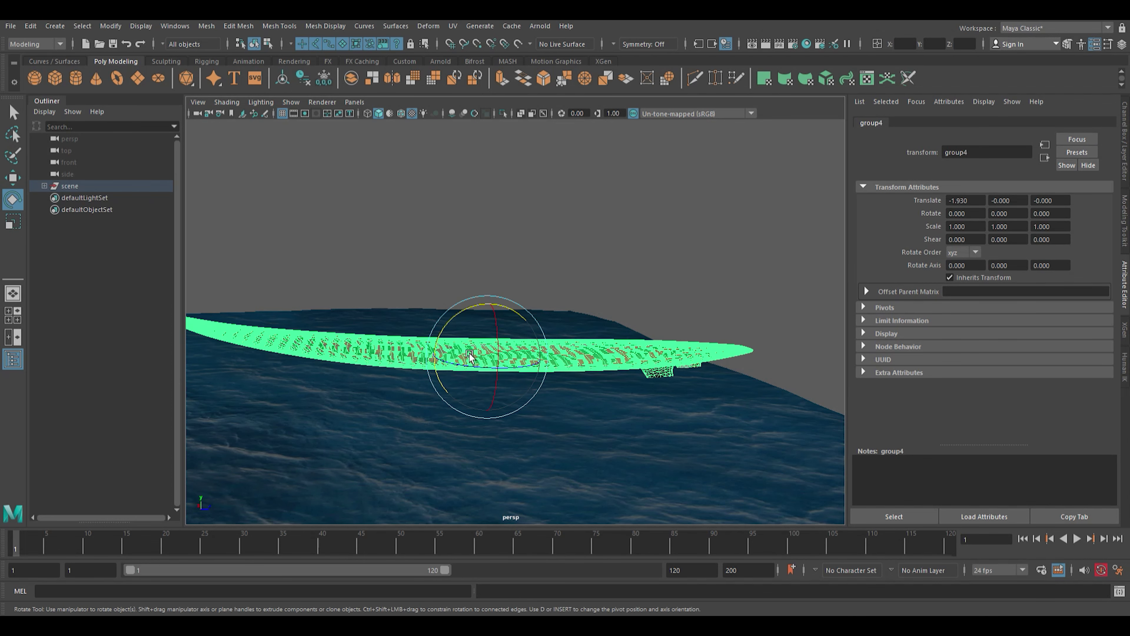
mouse_move(451, 319)
left_mouse_down()
mouse_move(466, 327)
mouse_move(454, 323)
left_mouse_up()
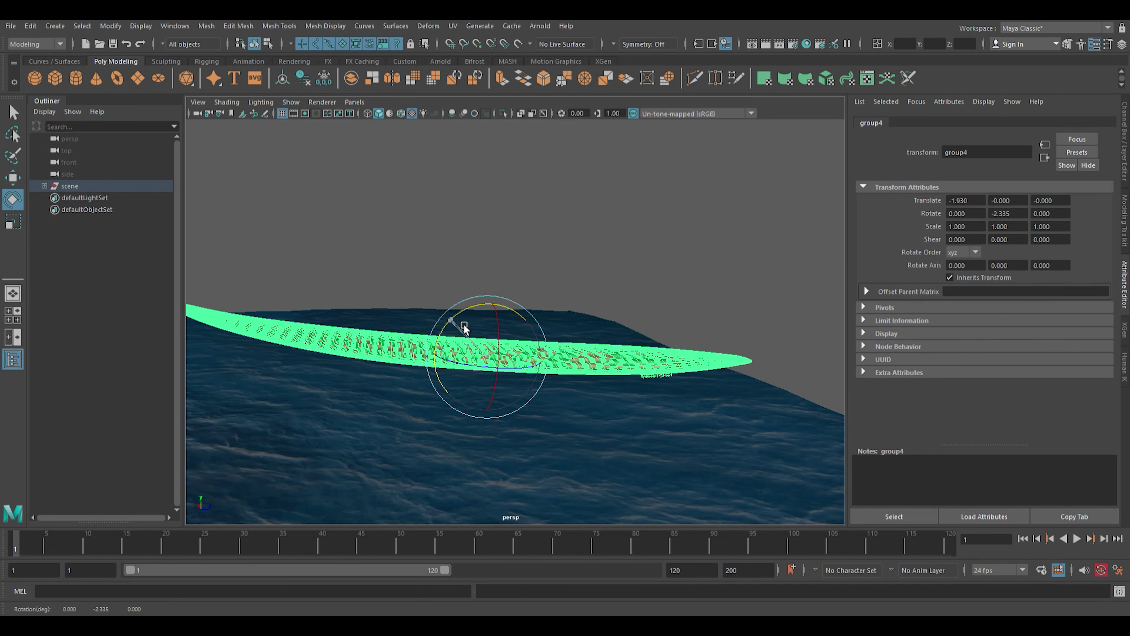
Save the scene as Sea Vehicles Animation.mb.
key("w")
scroll(457, 374, "down", 3)
middle_click_drag(456, 374, 585, 431, "alt")
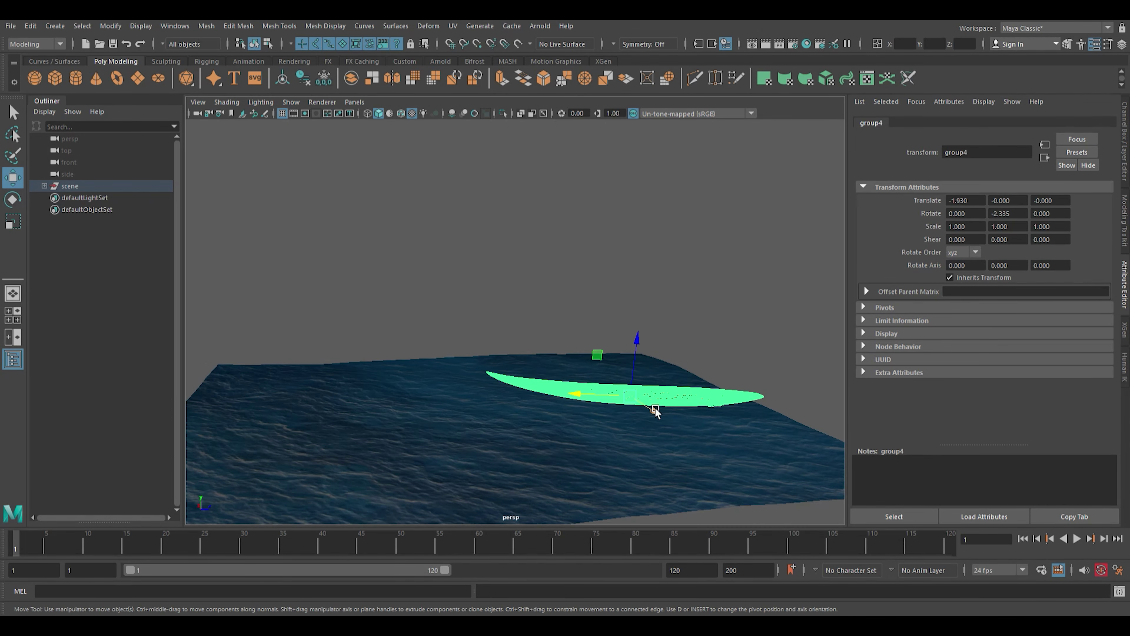
key("ctrl+s")
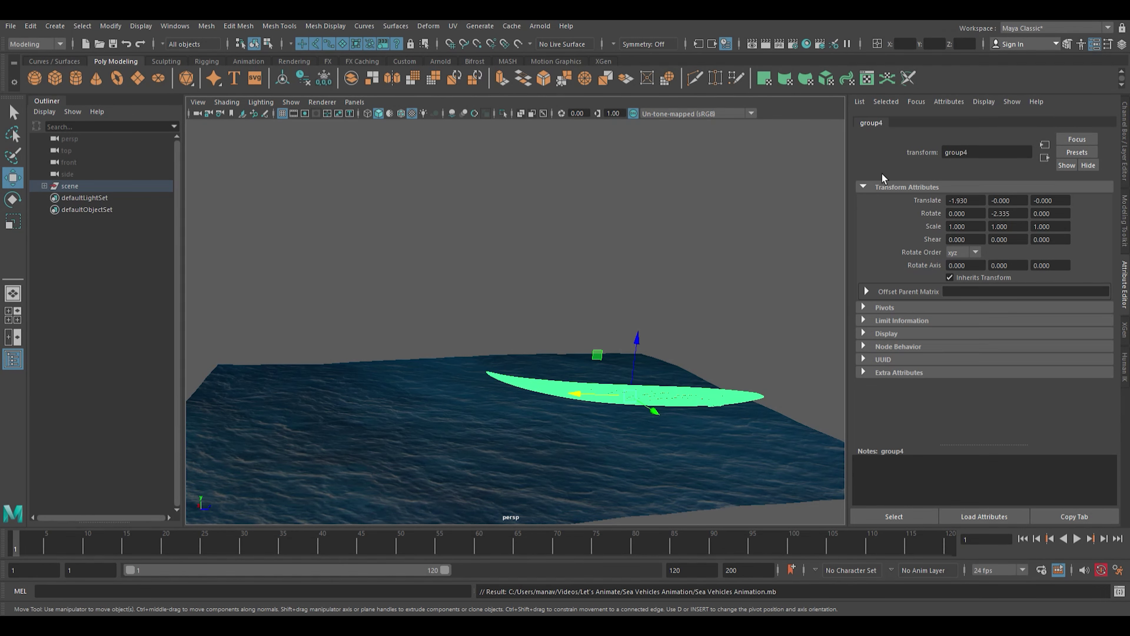
left_click(634, 244)
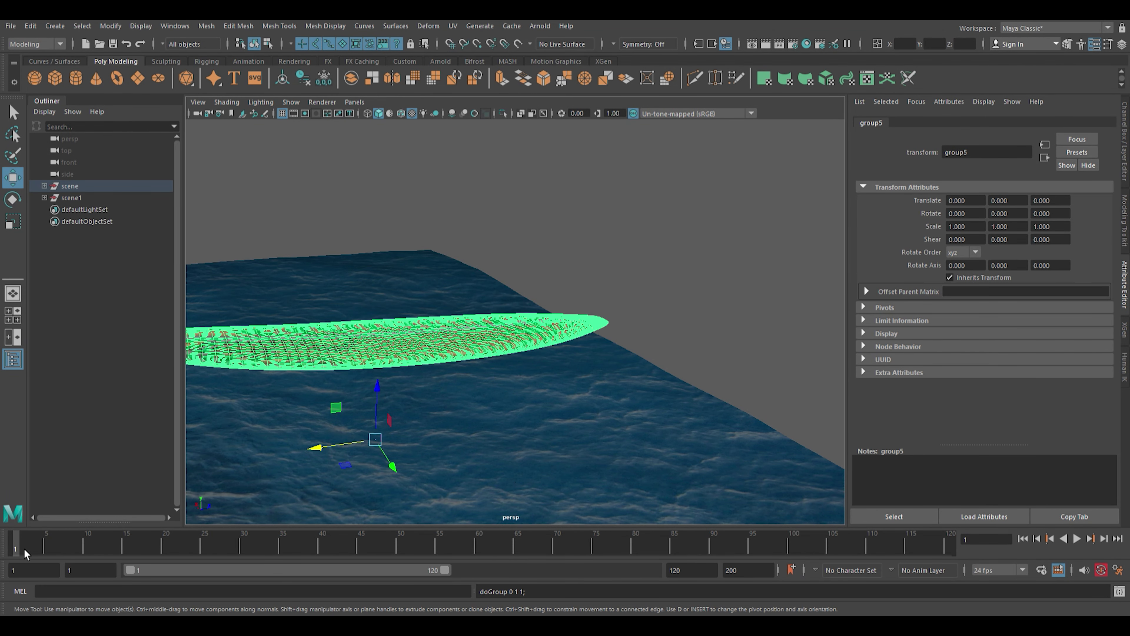
Key the board group at frame 1, then slide it along X to 1.486 at frame 10.
key("s")
left_click_drag(24, 548, 106, 555)
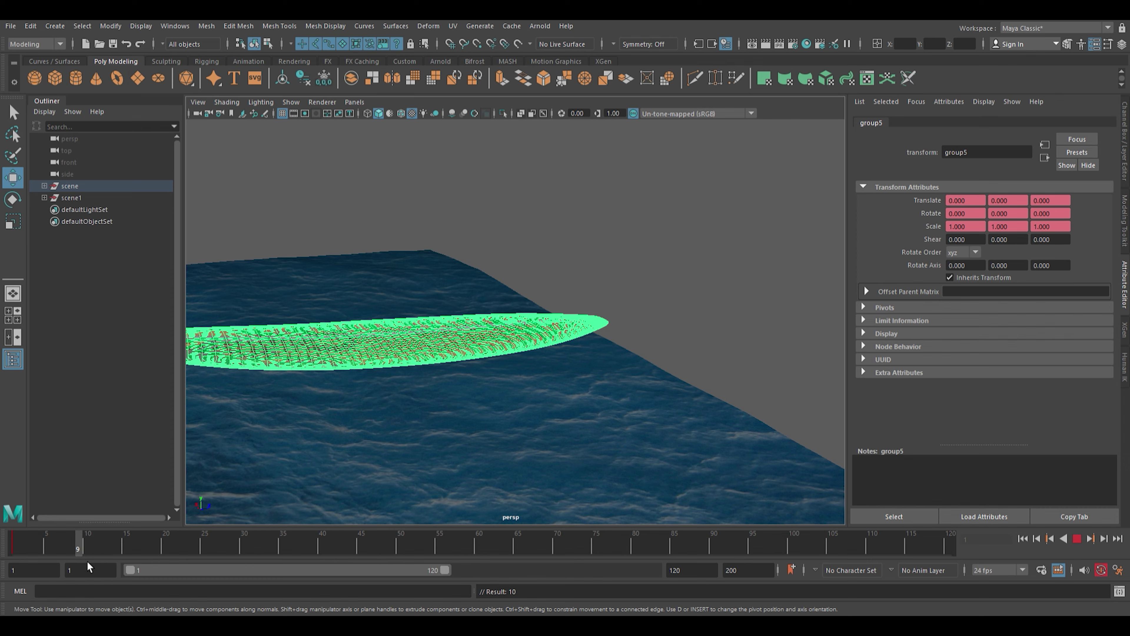
left_click(95, 545)
mouse_move(291, 454)
left_mouse_down("alt")
mouse_move(467, 445)
mouse_move(297, 412)
mouse_move(272, 445)
left_mouse_up("alt")
left_click(90, 549)
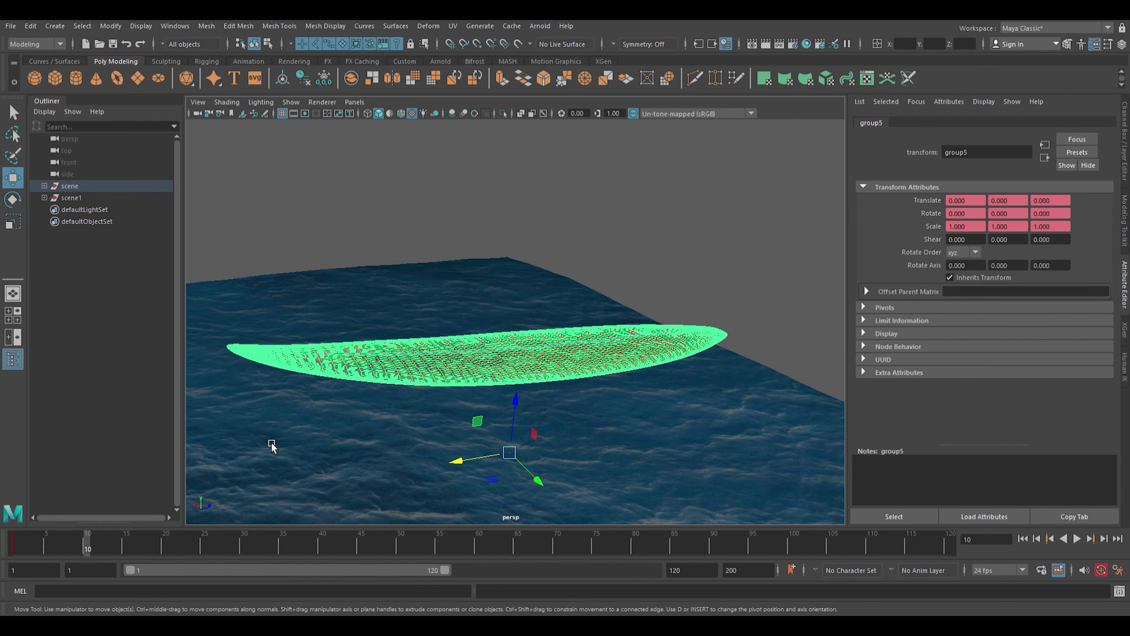
mouse_move(492, 465)
left_mouse_down()
mouse_move(323, 486)
mouse_move(555, 423)
mouse_move(547, 412)
mouse_move(694, 445)
left_mouse_up()
key("alt+v")
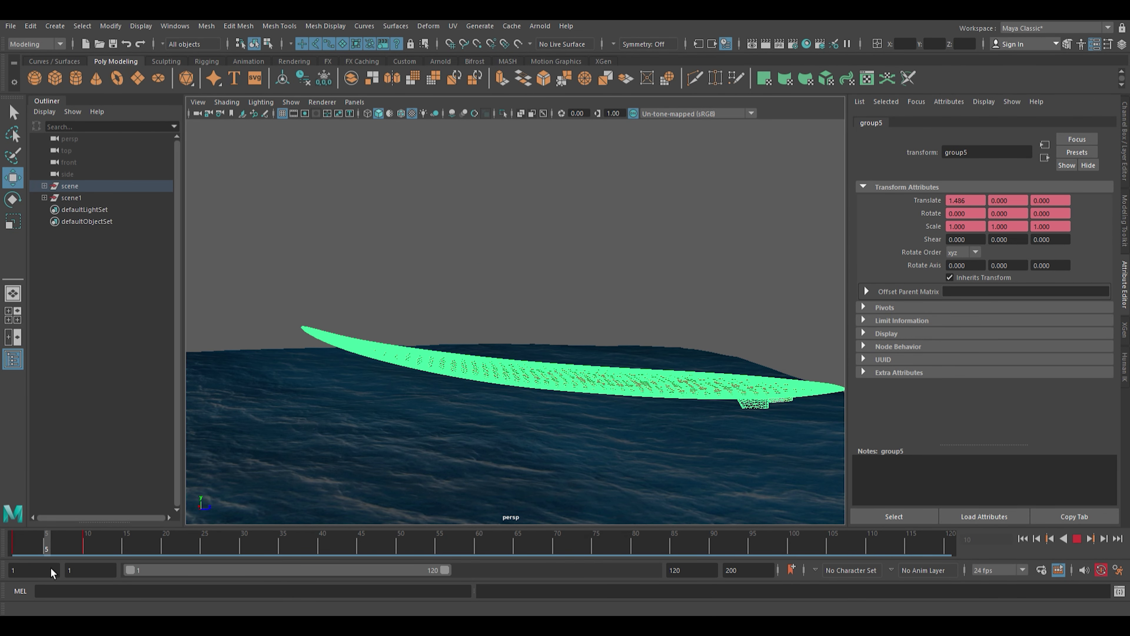
key("alt+v")
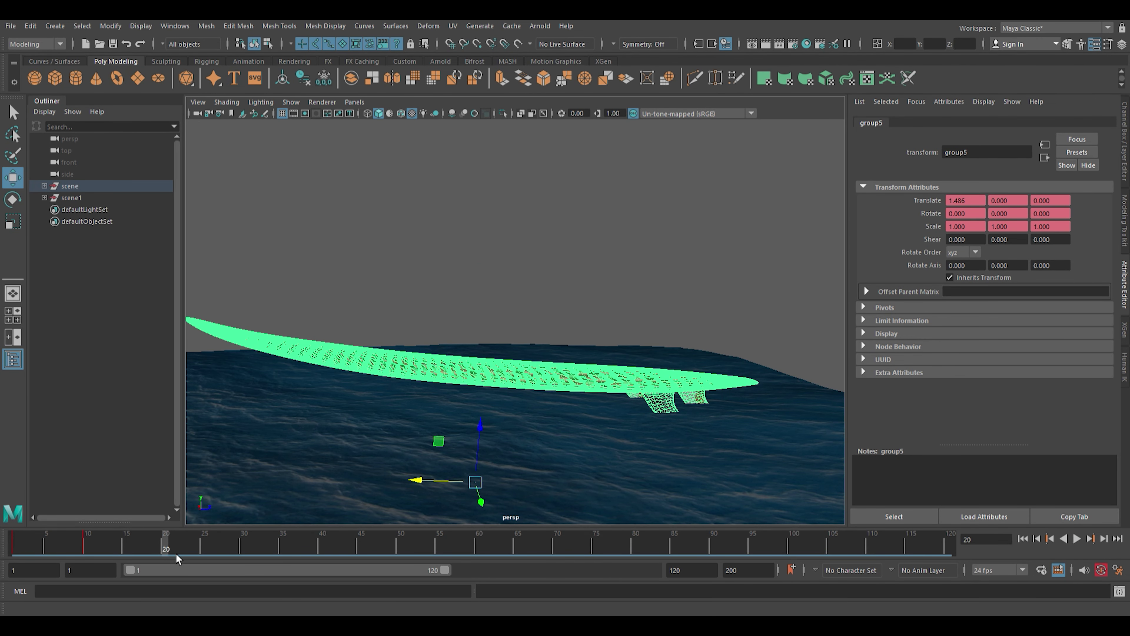
Key a Y tilt at frame 20 and a near-level rotation at frame 30, then play back.
key("e")
mouse_move(529, 450)
left_mouse_down()
mouse_move(504, 447)
mouse_move(514, 452)
left_mouse_up()
key("s")
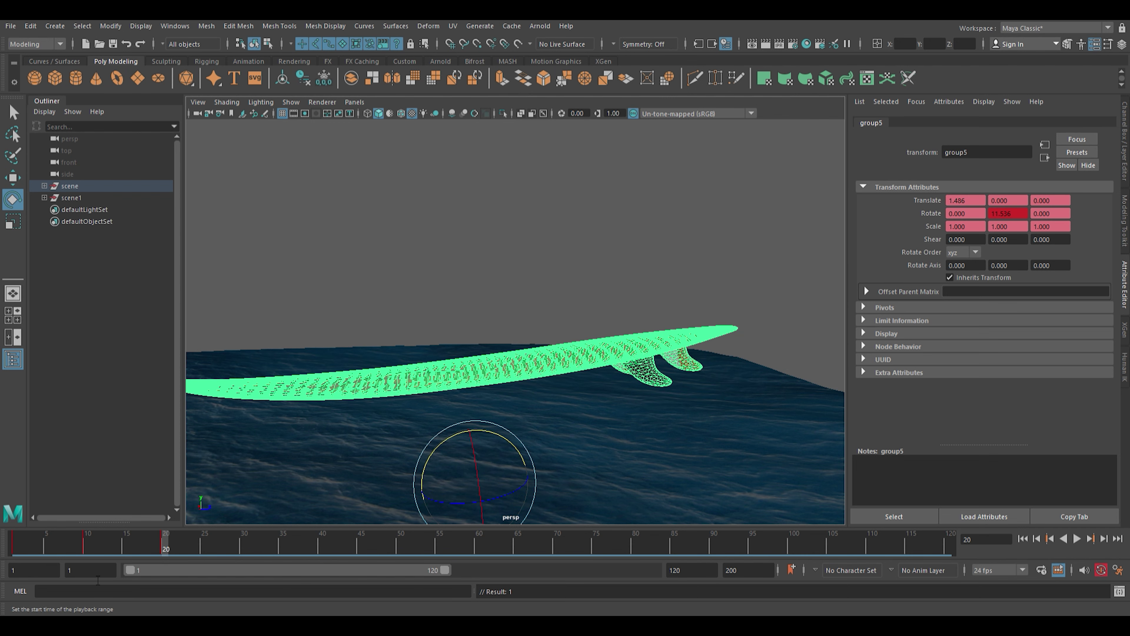
key("alt+v")
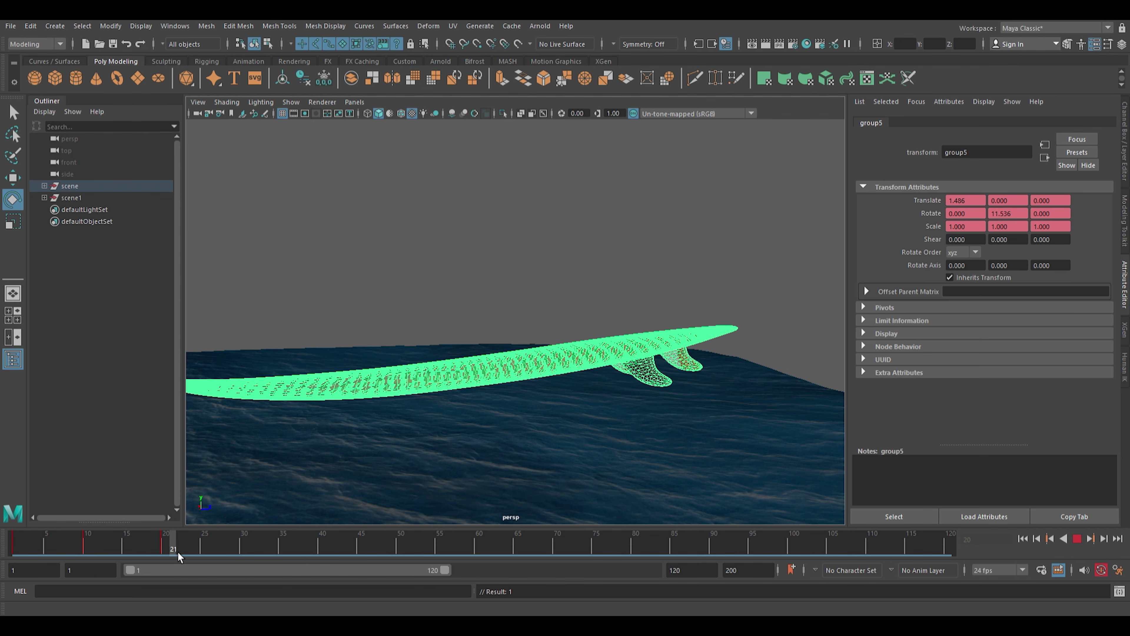
key("alt+v")
mouse_move(568, 454)
left_mouse_down()
mouse_move(535, 454)
mouse_move(546, 461)
mouse_move(286, 539)
left_mouse_up()
key("alt+v")
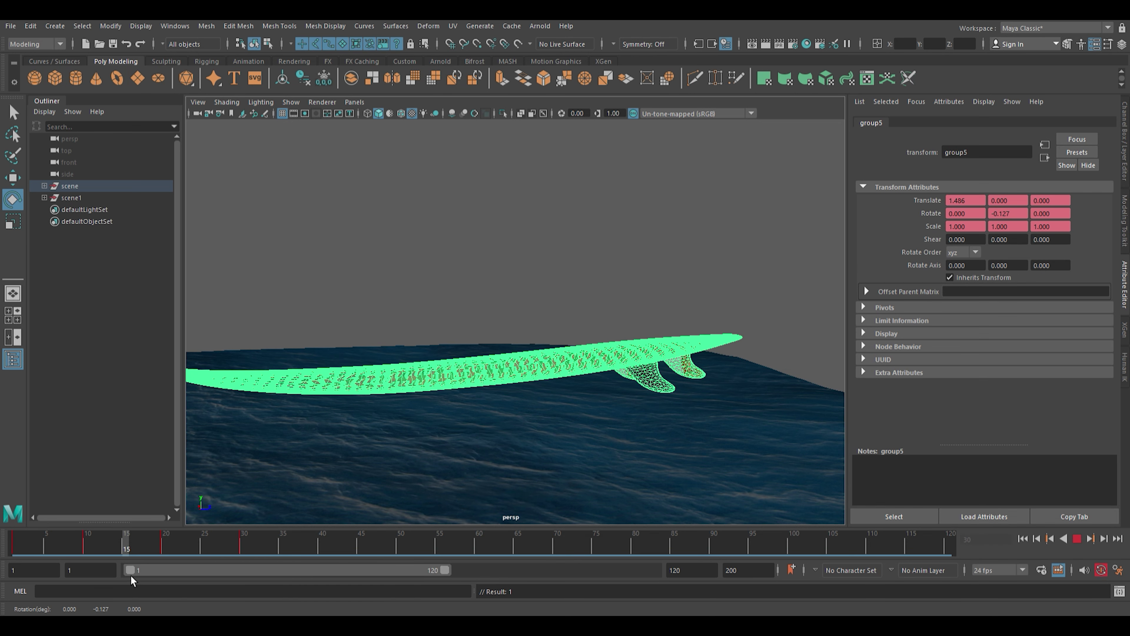
left_click_drag(149, 548, 168, 548)
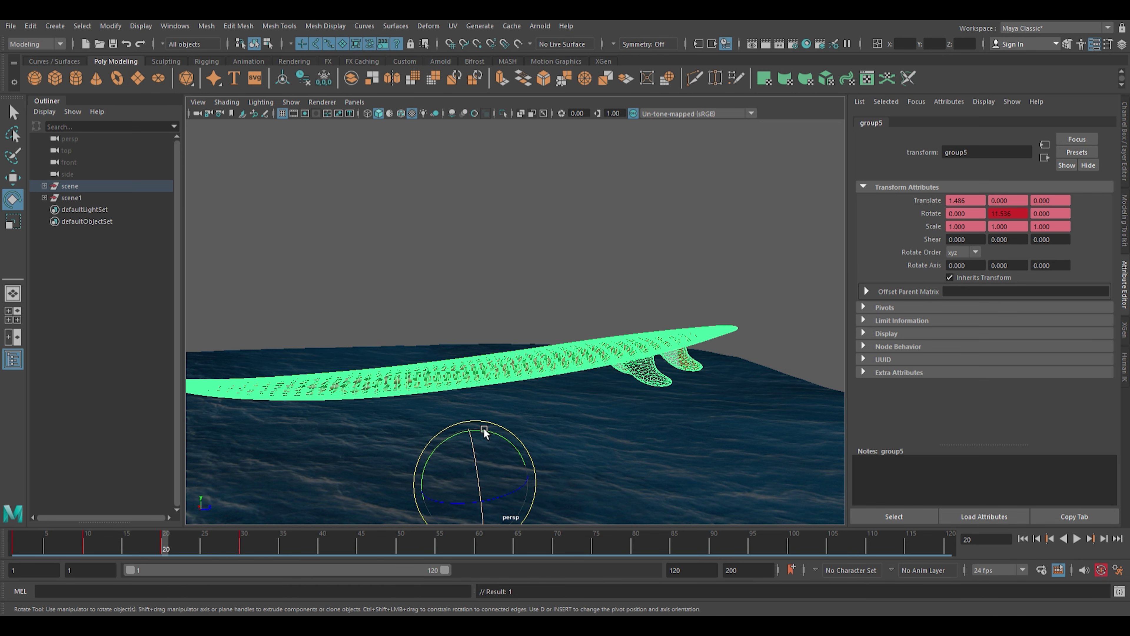
scroll(494, 428, "down", 5)
left_click(494, 372)
Stretch the ocean plane to X scale 0.132 and Y scale 0.205, then return to frame 1.
key("r")
mouse_move(491, 368)
middle_mouse_down()
mouse_move(219, 416)
mouse_move(495, 363)
middle_mouse_up()
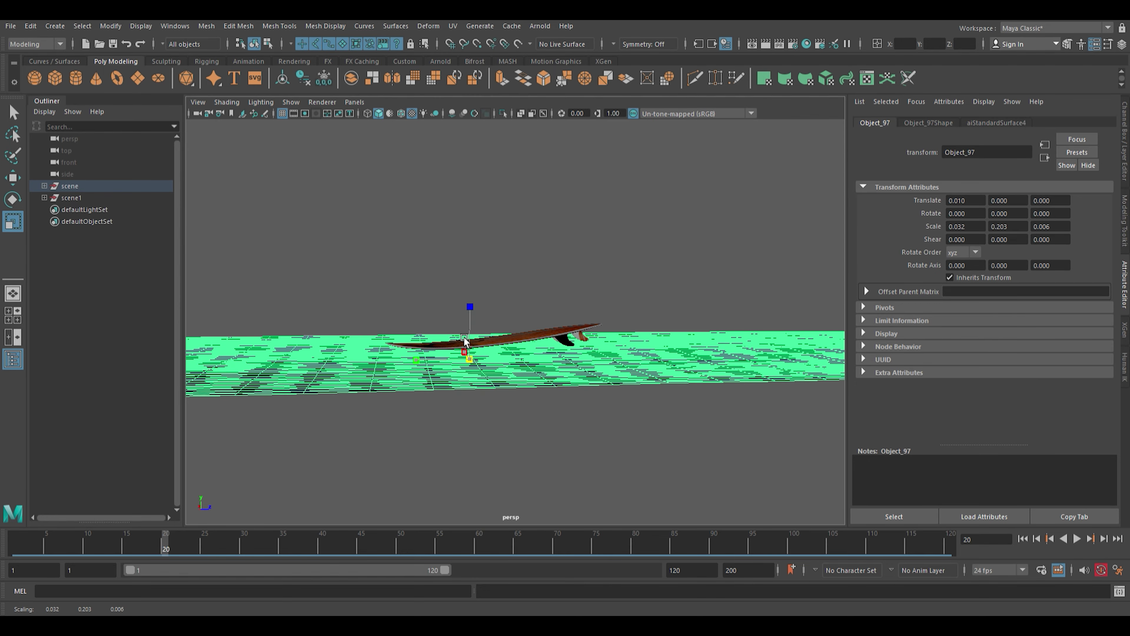
left_click_drag(542, 416, 590, 500, "alt")
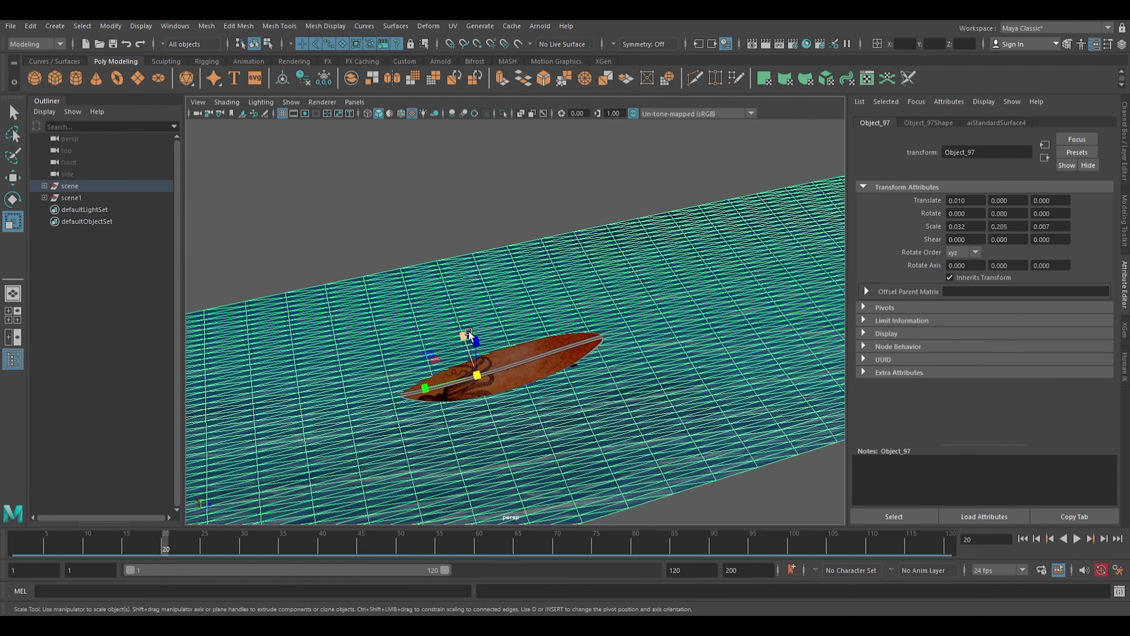
left_click_drag(463, 335, 704, 384)
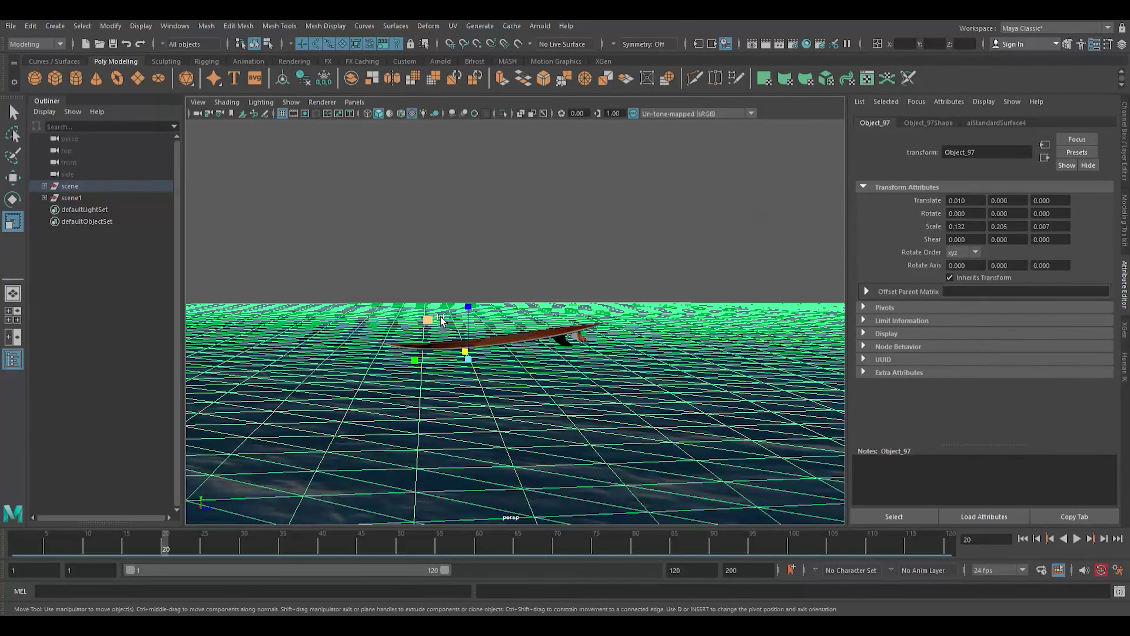
key("w")
left_click_drag(101, 545, 16, 544)
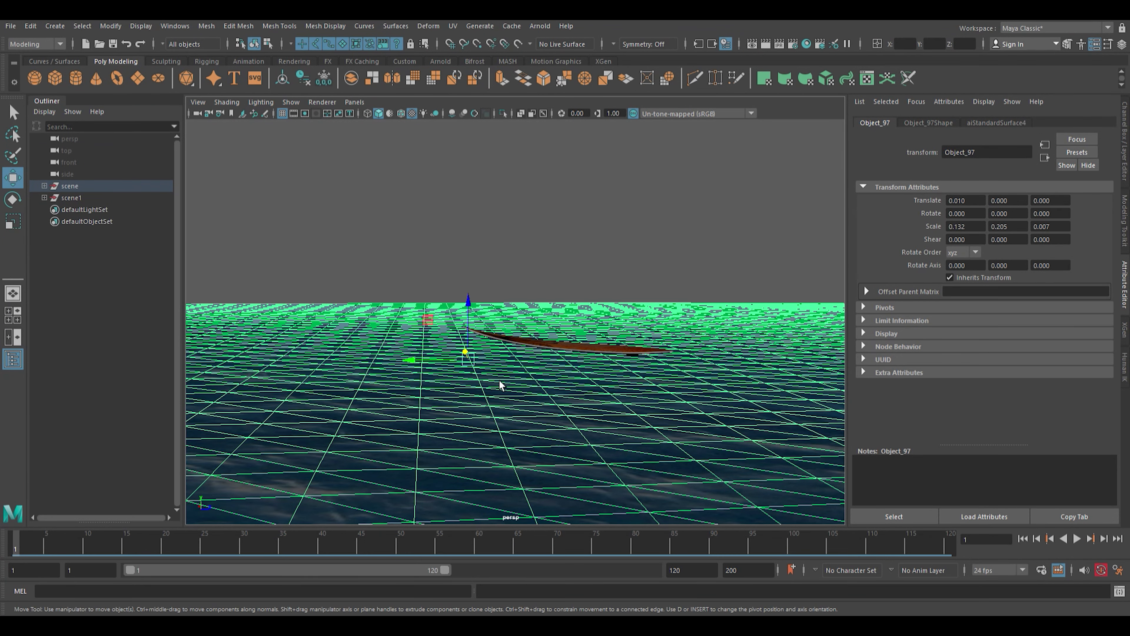
left_click(142, 197)
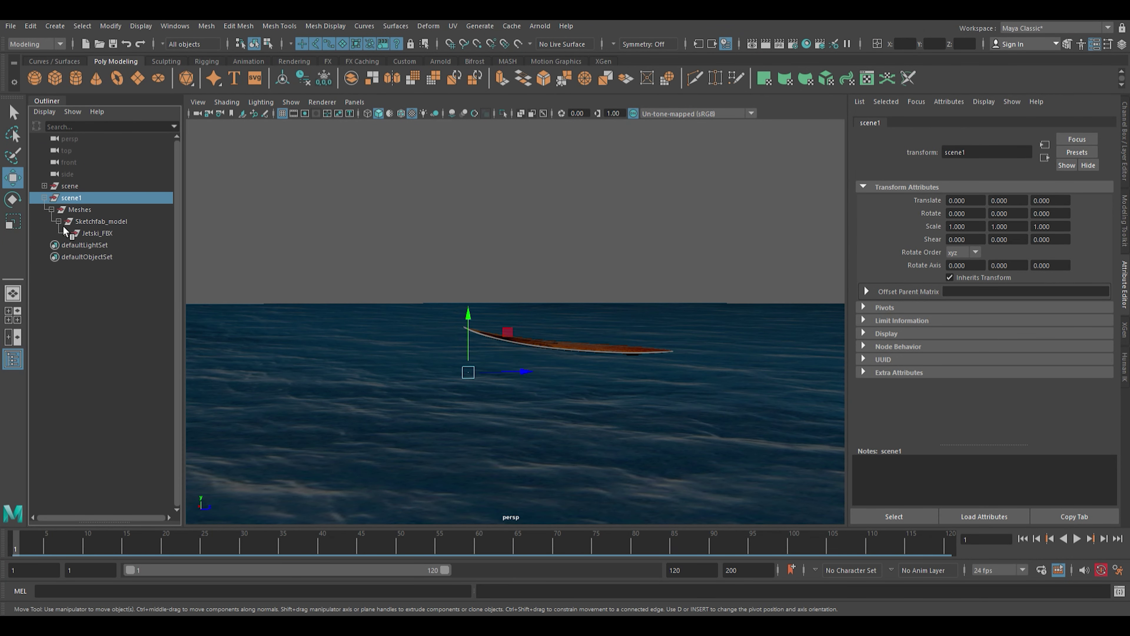
Expand Jetski_FBX and Car_Rig in the Outliner to inspect their meshes.
left_click(66, 233)
left_click(106, 236)
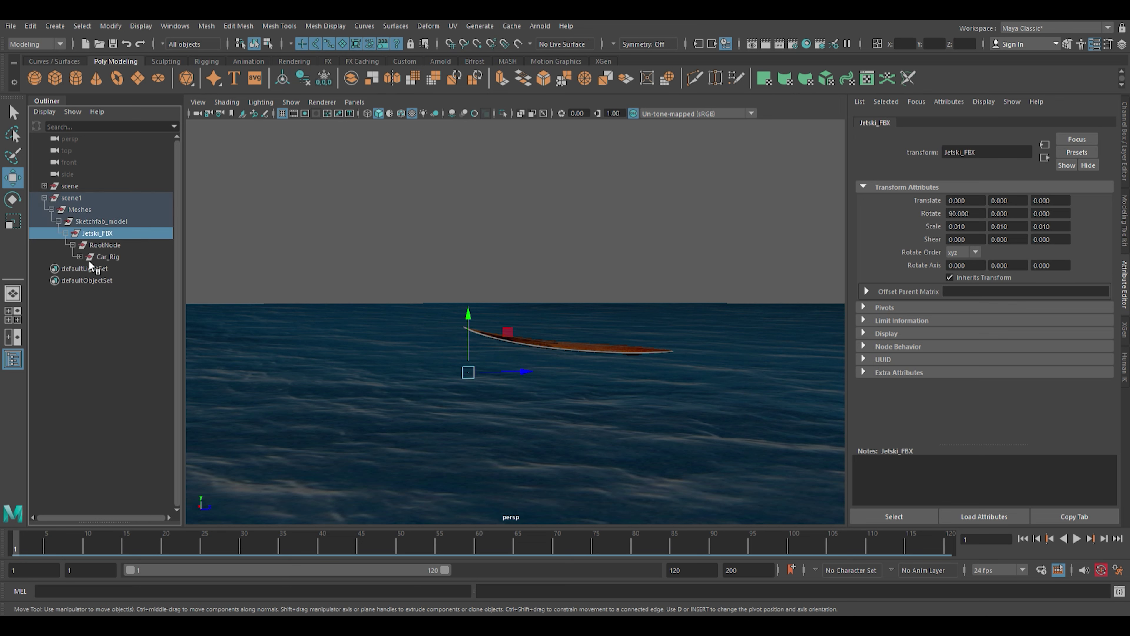
left_click(80, 257)
scroll(140, 381, "down", 10)
scroll(126, 426, "up", 10)
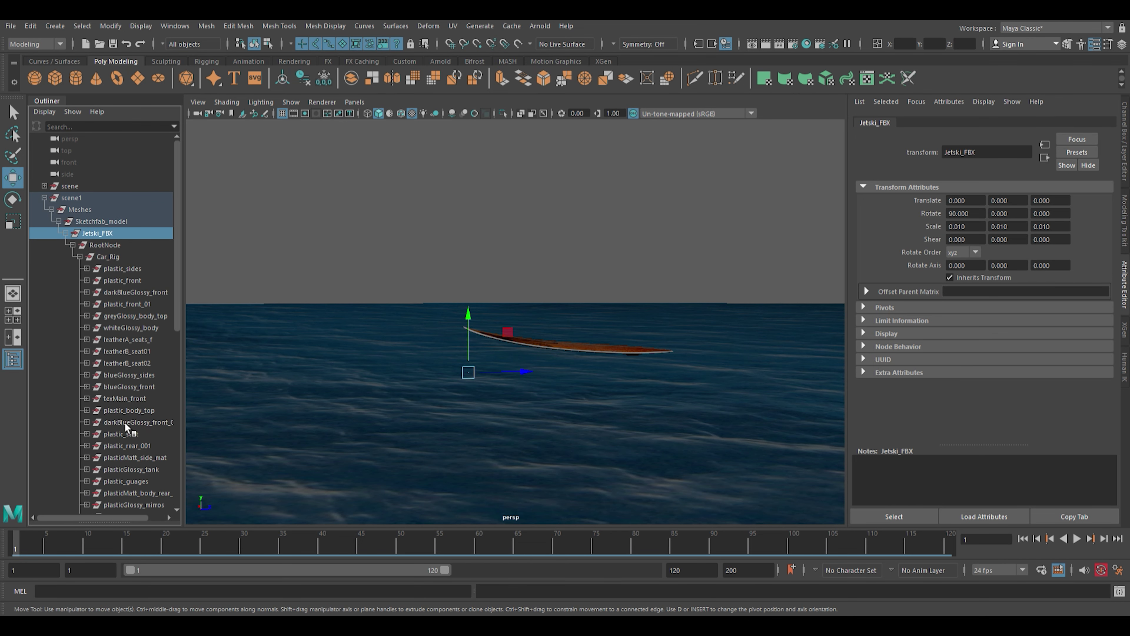
Expand the scene hierarchy through Sketchfab_model, Root and Prancha to review its parts.
left_click(87, 202)
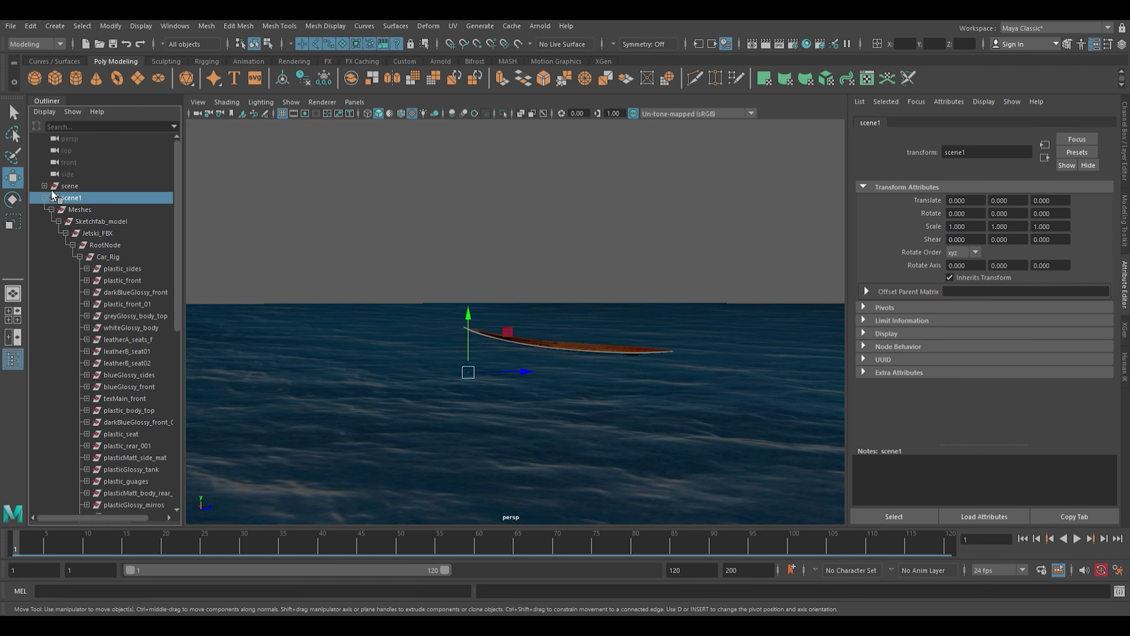
left_click(44, 186)
left_click(51, 198)
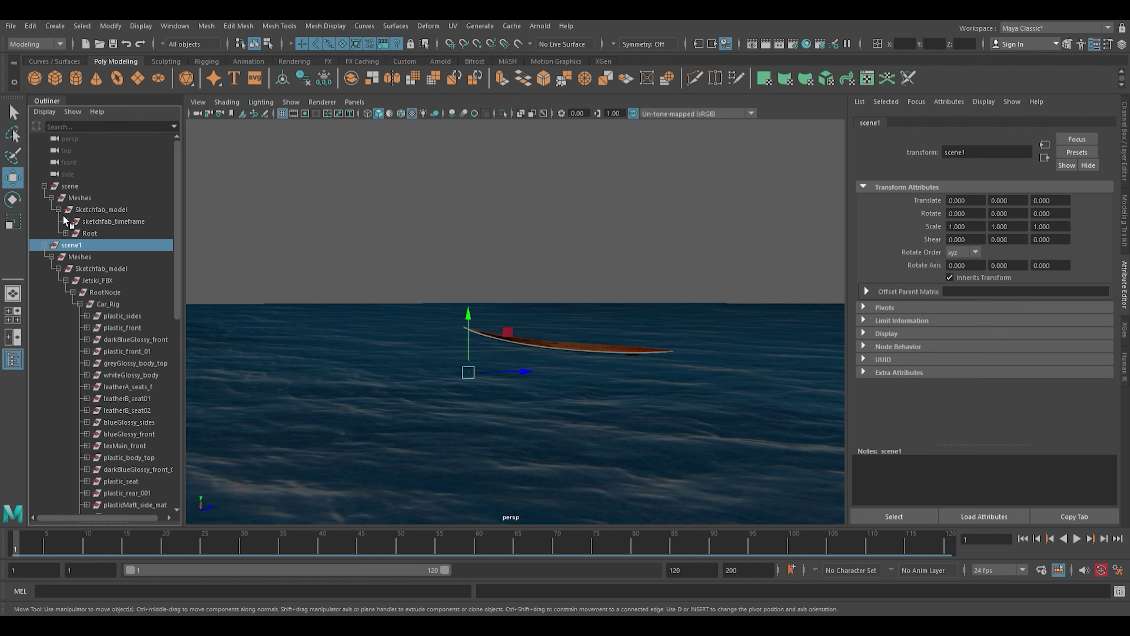
left_click(65, 233)
left_click(73, 244)
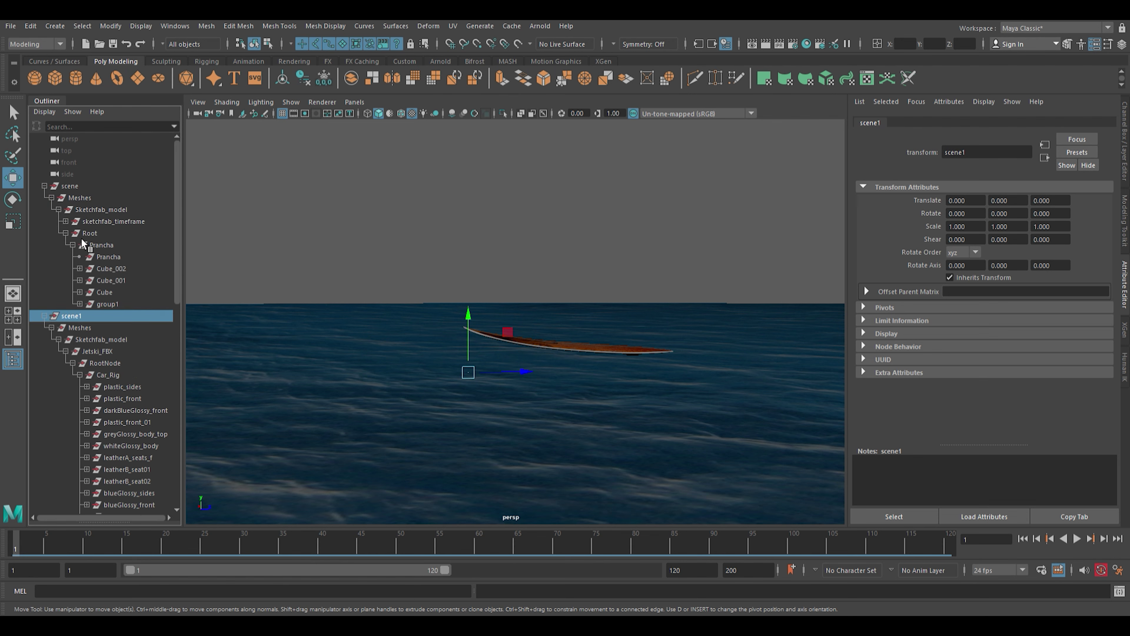
scroll(74, 226, "down", 5)
scroll(111, 323, "down", 5)
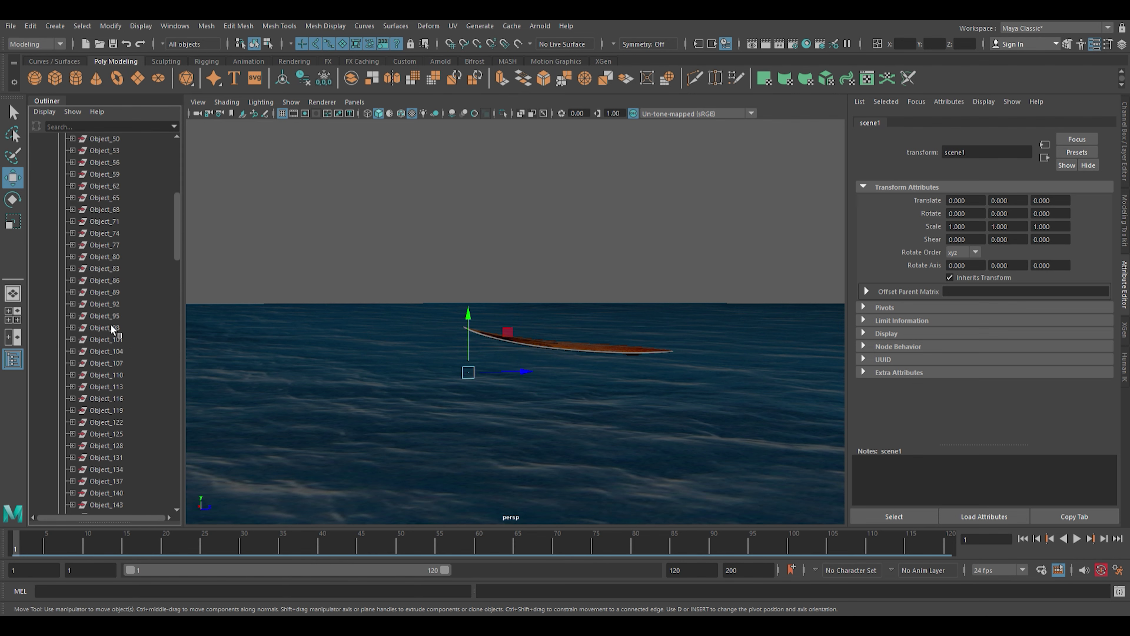
scroll(115, 391, "down", 10)
scroll(118, 398, "up", 5)
scroll(136, 439, "up", 3)
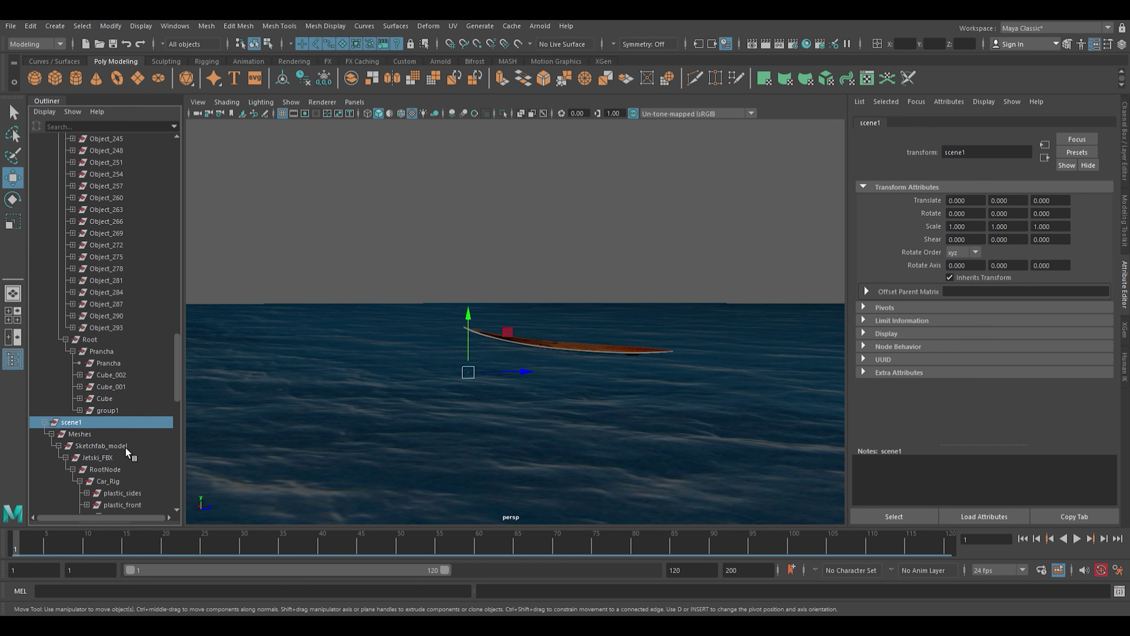
scroll(125, 446, "down", 3)
scroll(76, 355, "up", 8)
scroll(76, 355, "up", 10)
scroll(76, 356, "up", 5)
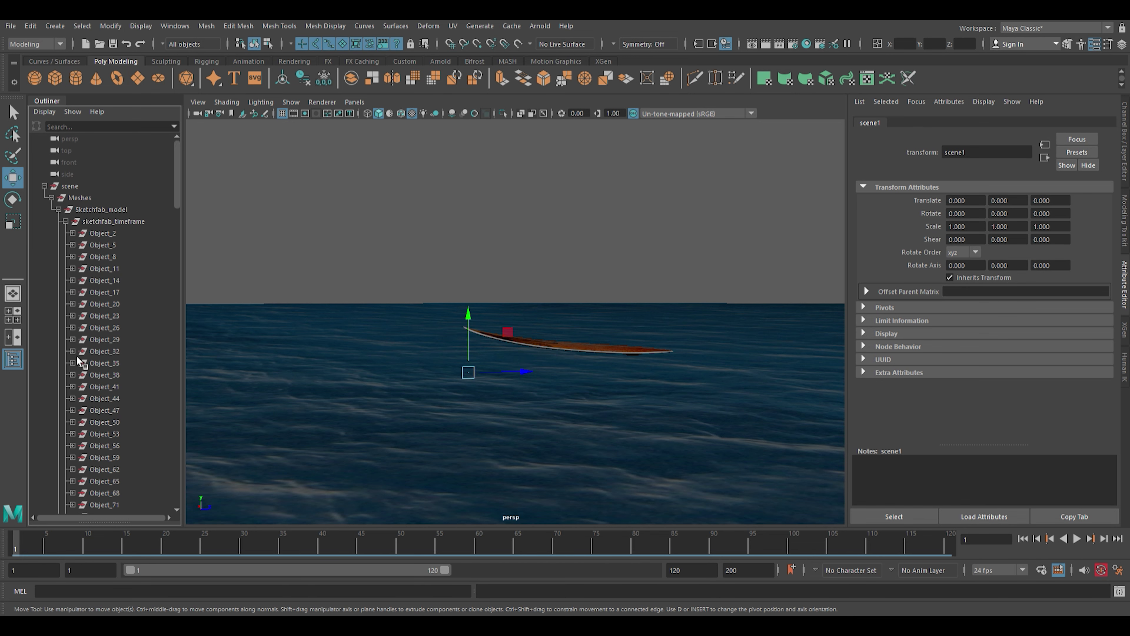
Select, collapse and delete the extra scene1 hierarchy.
left_click(44, 186)
left_click(45, 198)
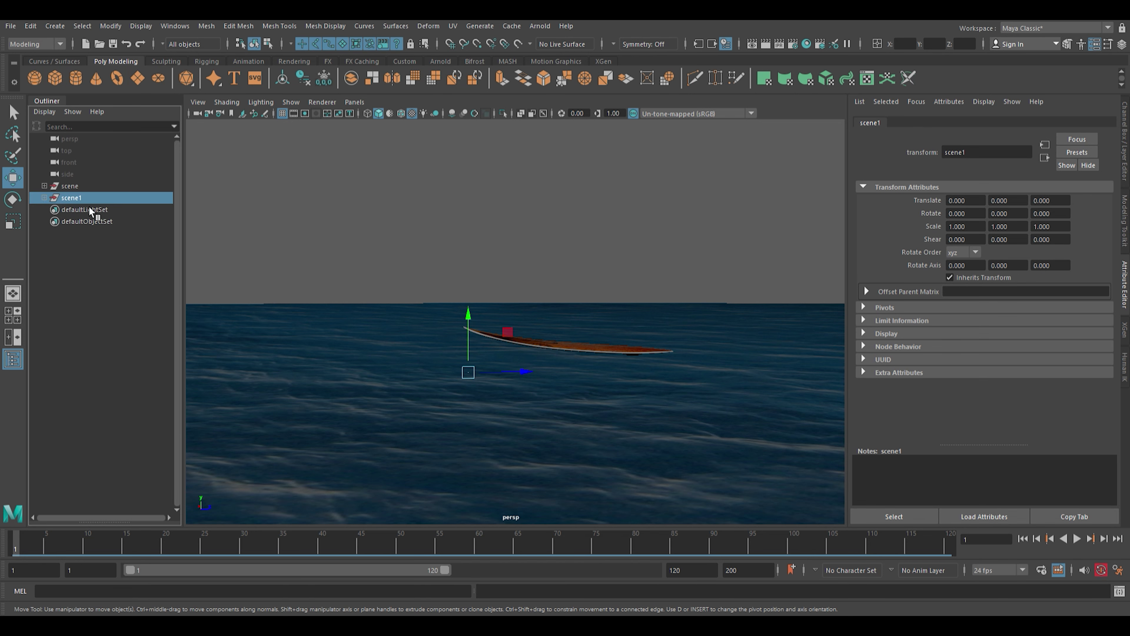
key("Delete")
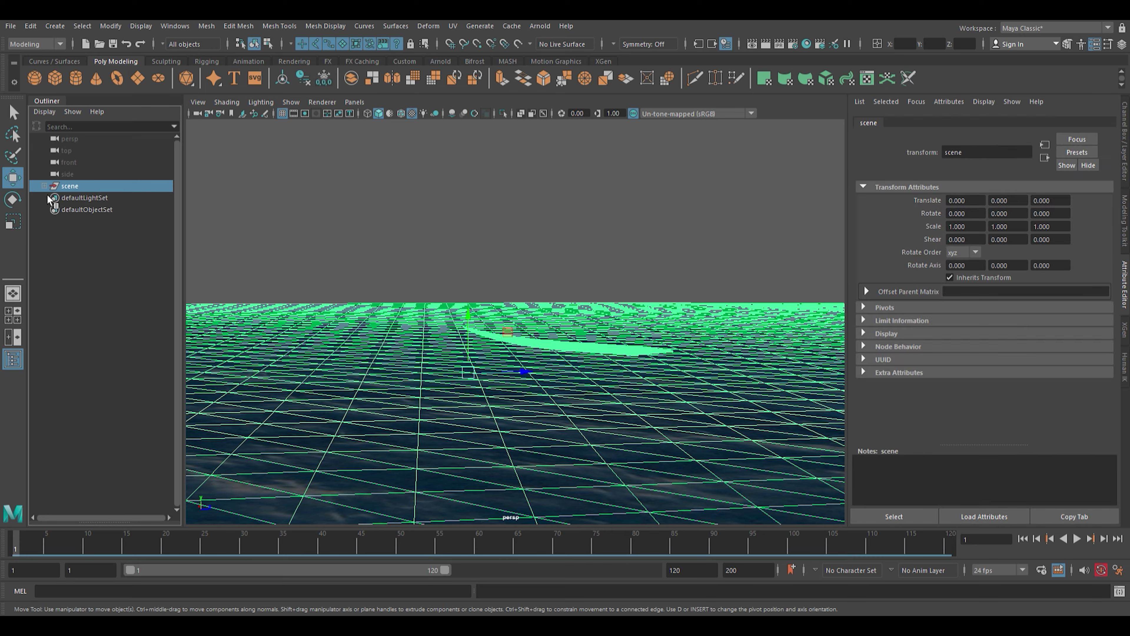
Expand the scene group in the Outliner and select group1, which holds the surfboard.
left_click(45, 186)
scroll(115, 444, "down", 15)
scroll(116, 447, "down", 10)
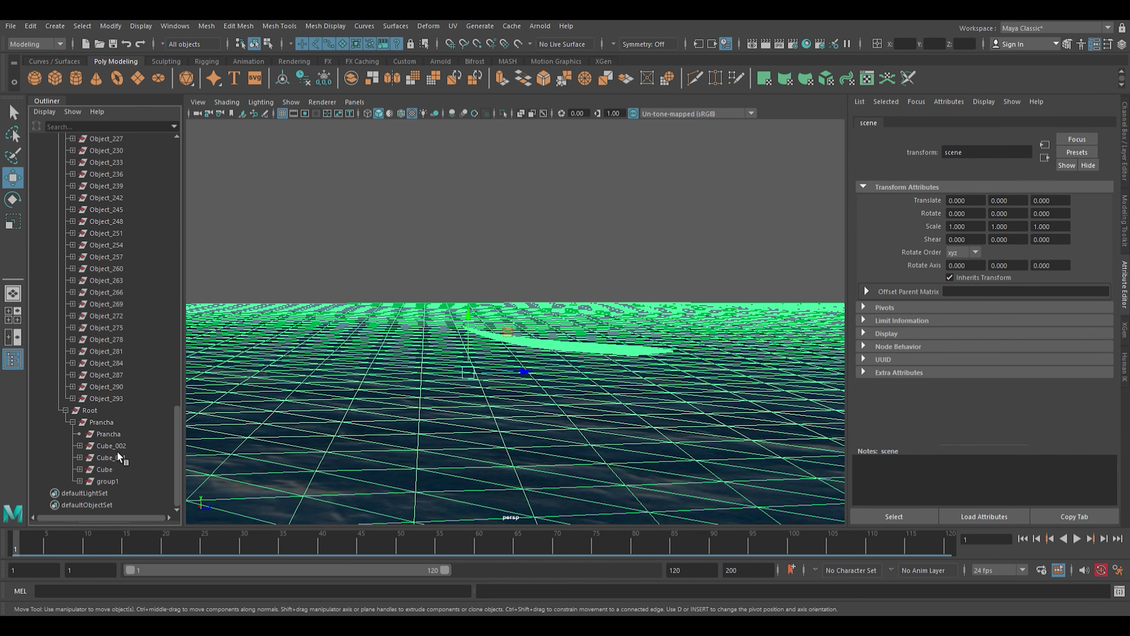
left_click(132, 480)
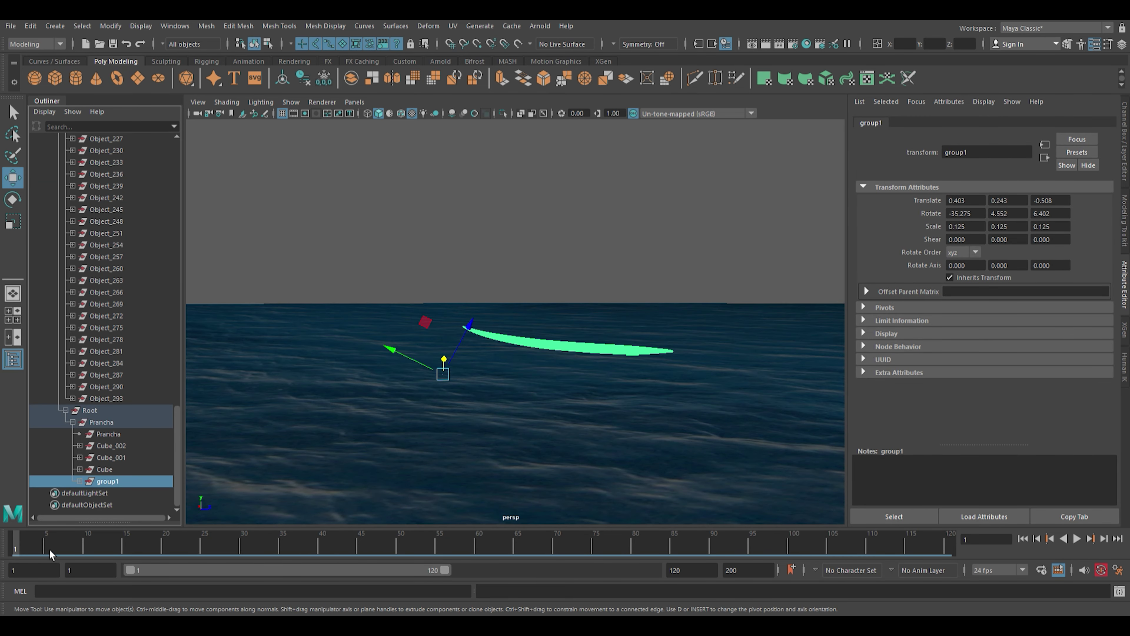
scroll(570, 348, "up", 5)
scroll(540, 384, "up", 5)
Inspect the board Prancha and fins Cube_002, Cube_001 and Cube in the viewport.
left_click(550, 409)
scroll(356, 299, "down", 1)
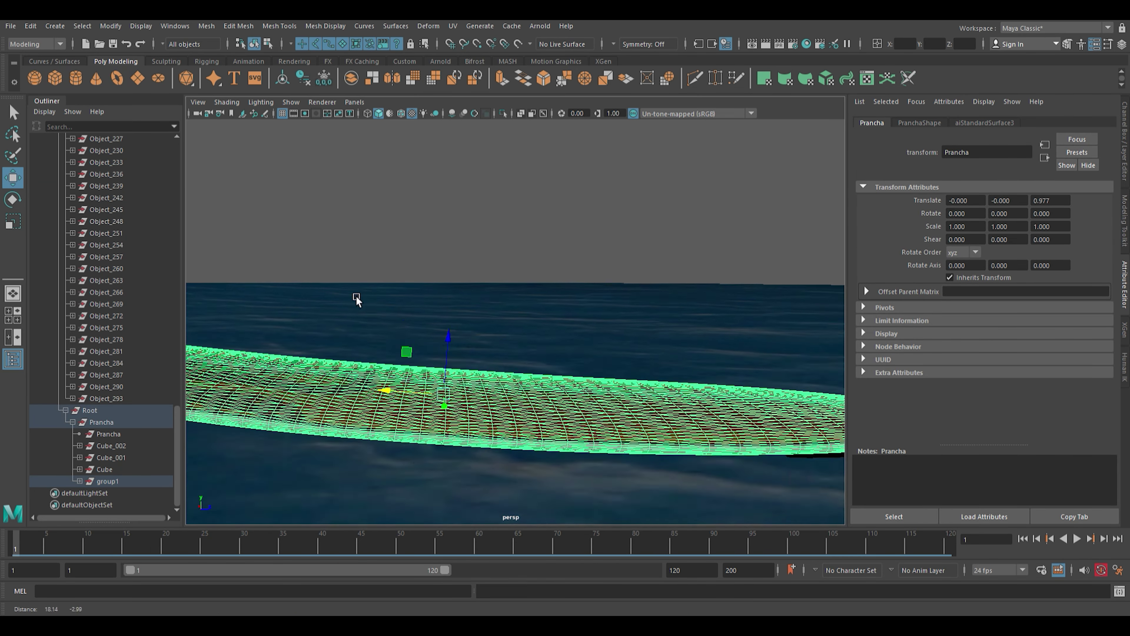
mouse_move(356, 299)
left_mouse_down("alt")
mouse_move(566, 345)
mouse_move(547, 333)
left_mouse_up("alt")
left_click(636, 407)
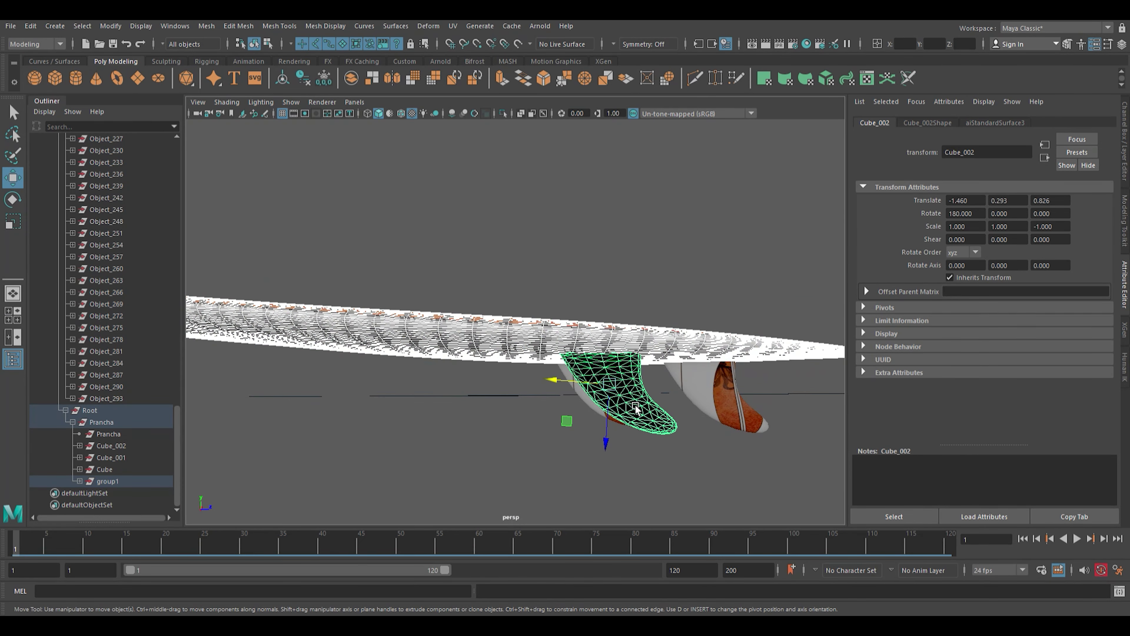
left_click(657, 406)
left_click(690, 424)
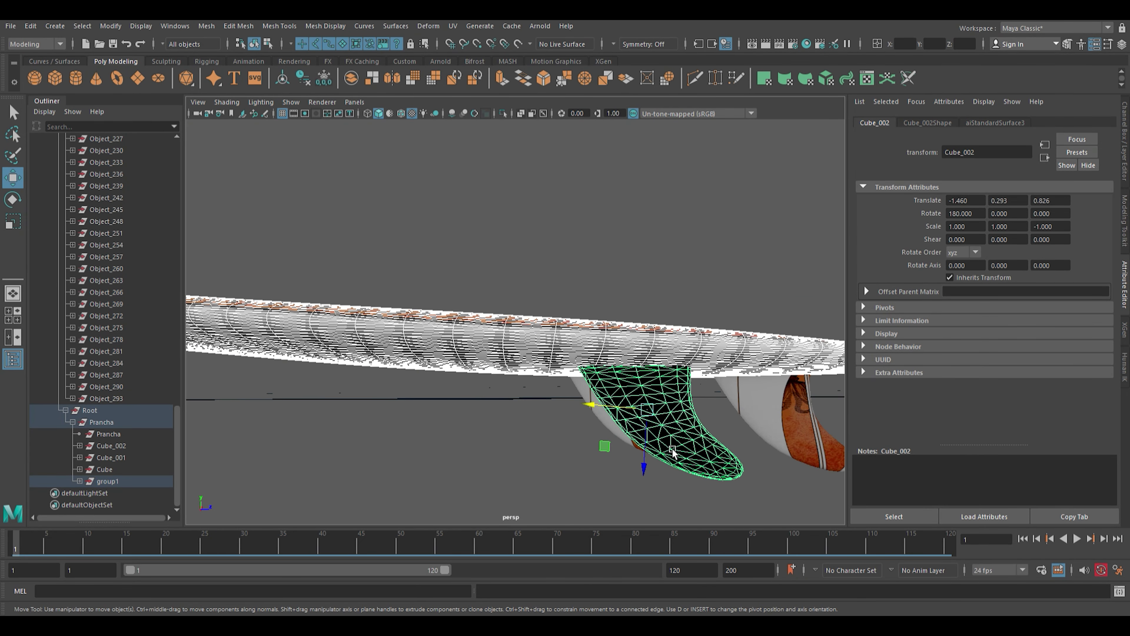
mouse_move(690, 424)
left_mouse_down("alt")
mouse_move(686, 455)
mouse_move(665, 397)
mouse_move(715, 439)
mouse_move(732, 430)
left_mouse_up("alt")
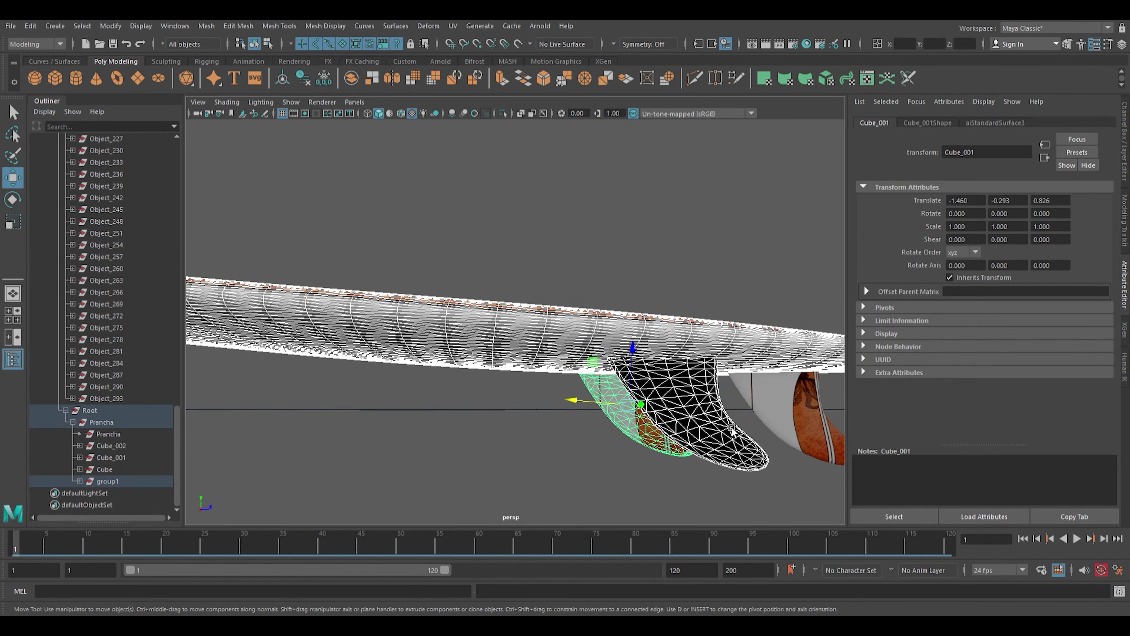
left_click(803, 427)
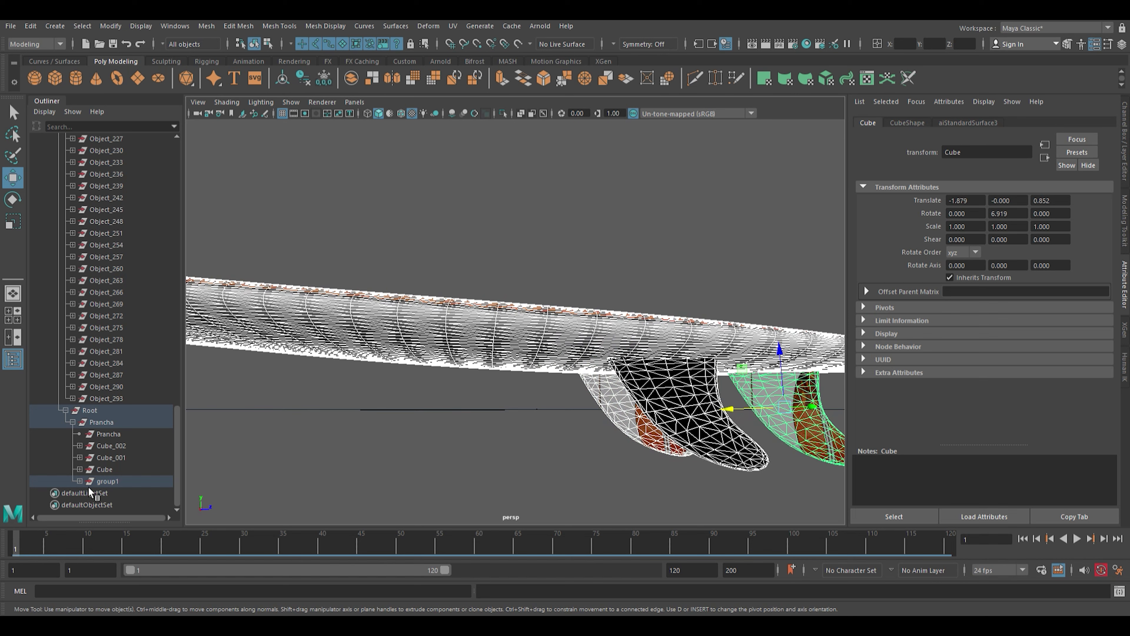
Expand group2 through group4 and select group5, which carries the board's keyframes.
middle_click_drag(88, 486, 91, 483)
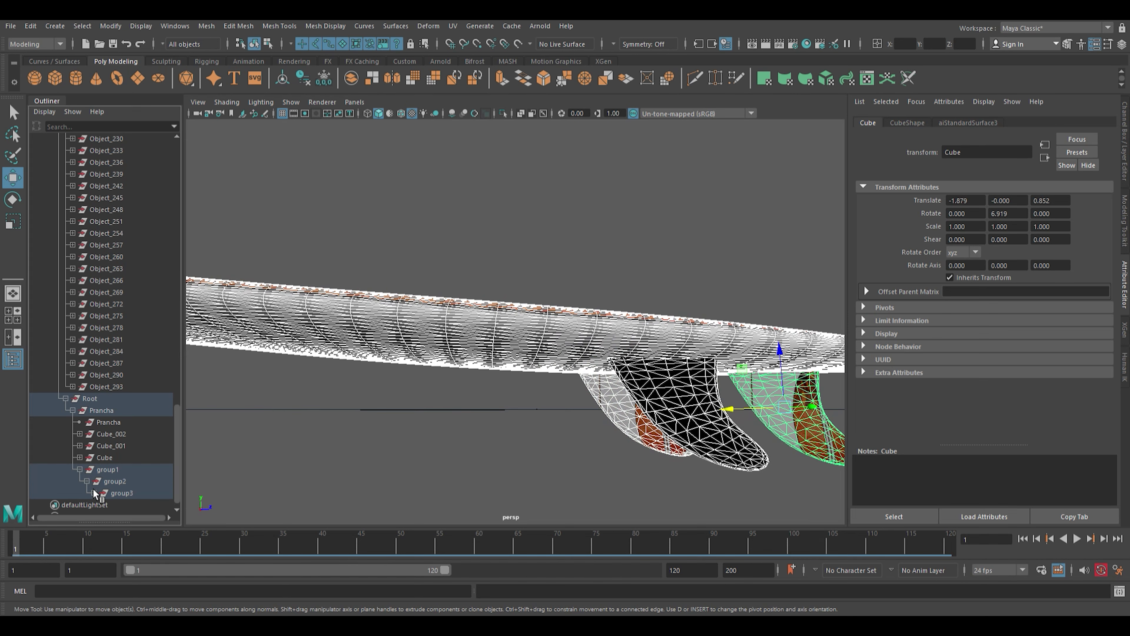
left_click(131, 492)
scroll(130, 505, "down", 1)
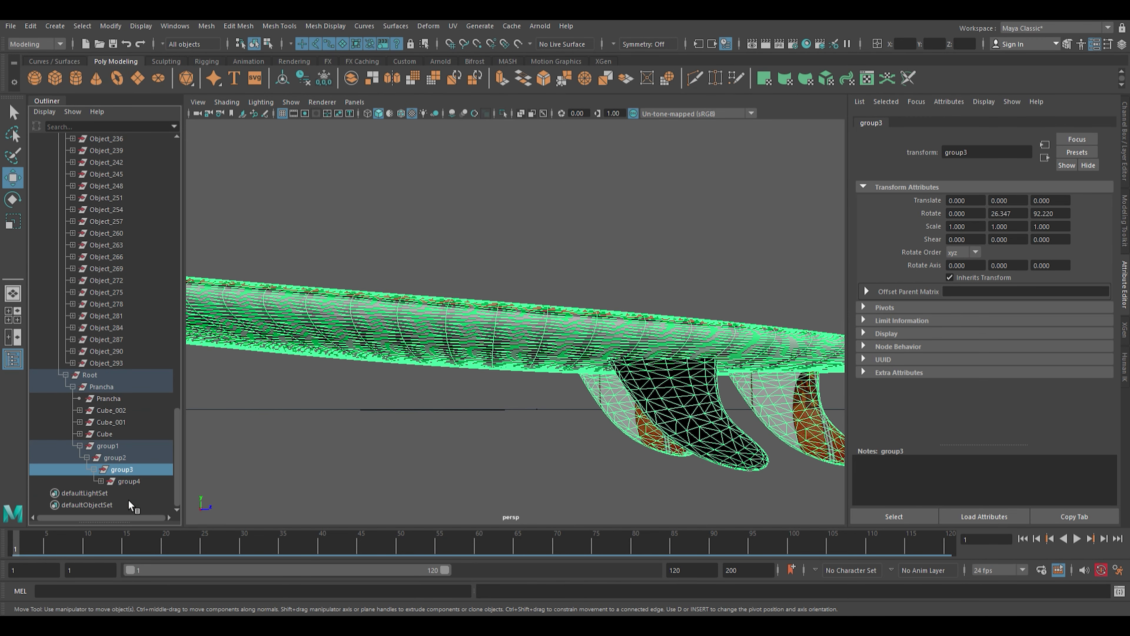
left_click(116, 482)
left_click(119, 493)
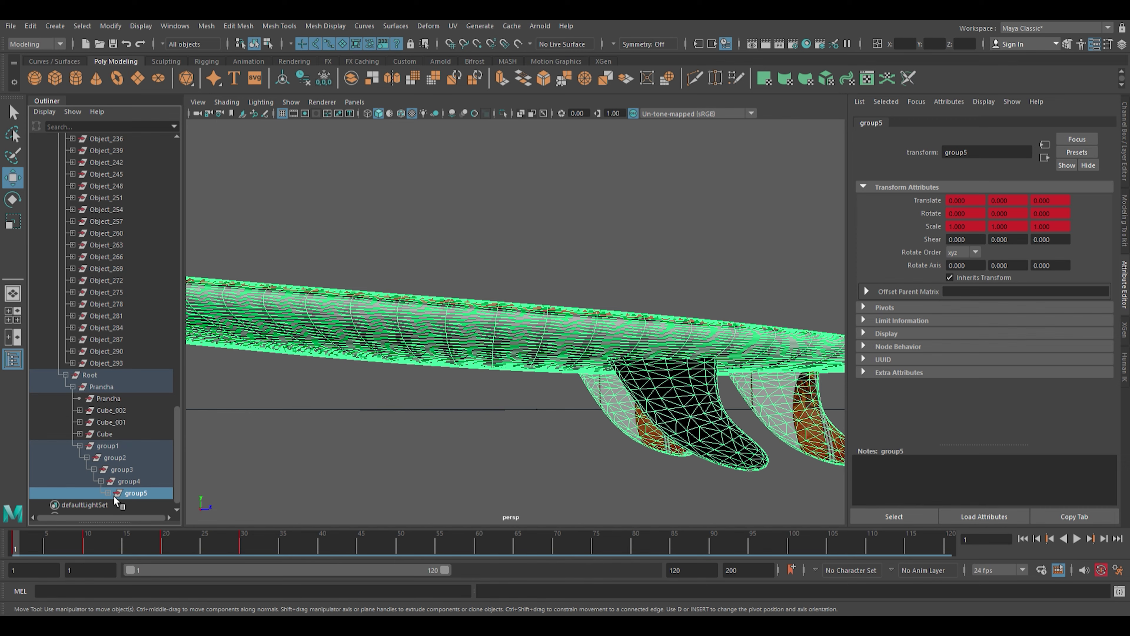
Frame the board, play the existing animation, and tilt the board at frame 10.
left_click(108, 493)
key("f")
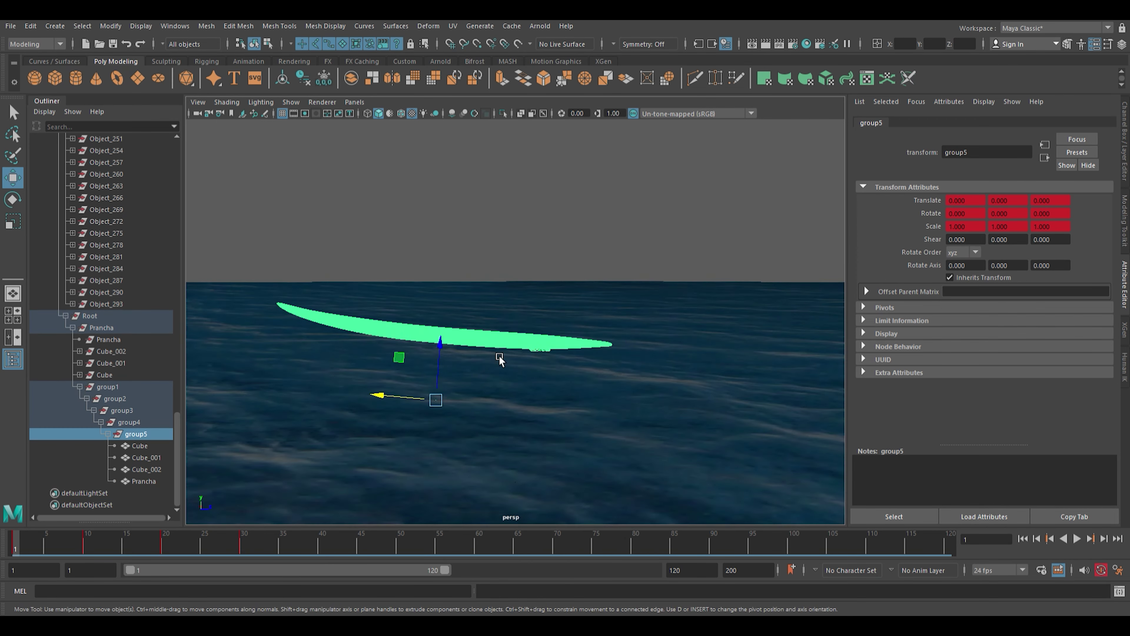
key("alt+v")
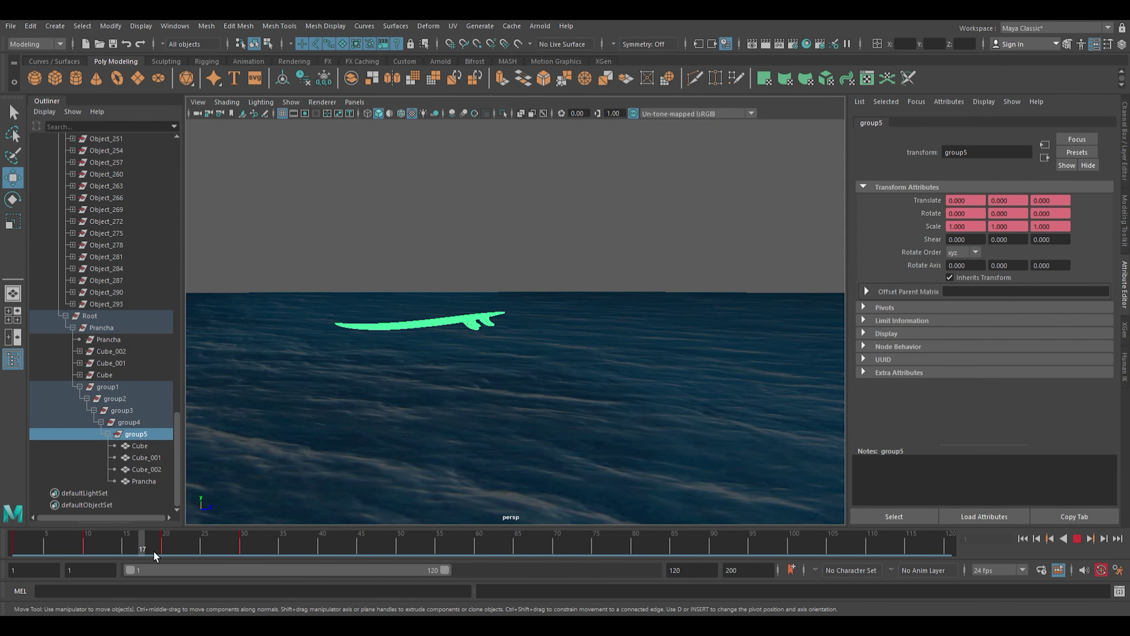
left_click_drag(274, 563, 89, 562)
key("e")
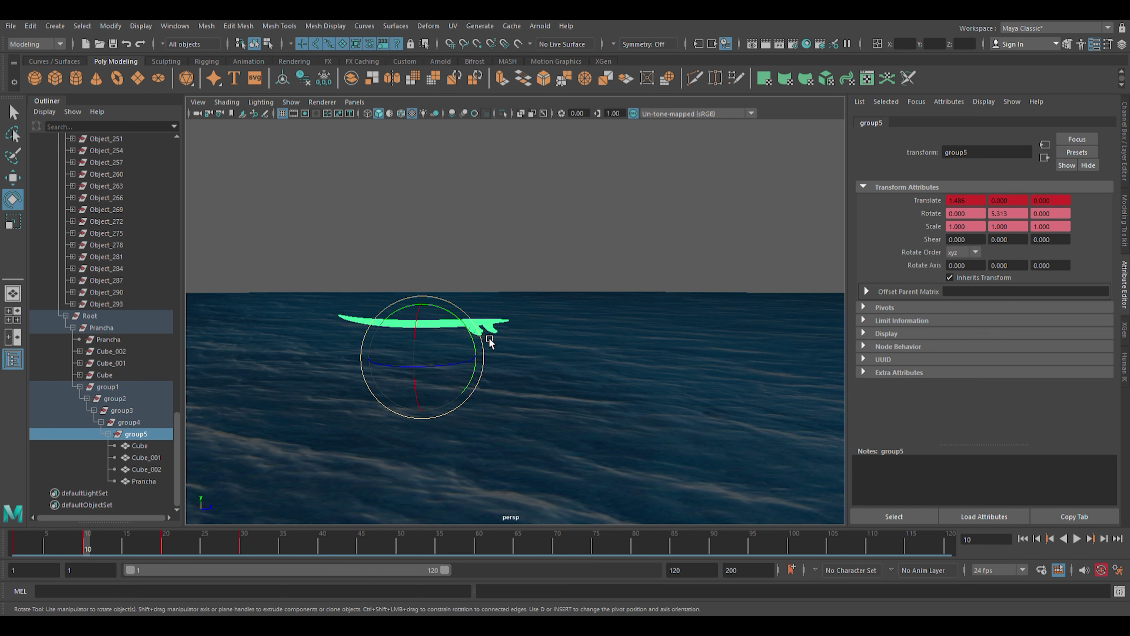
left_click_drag(496, 341, 497, 341)
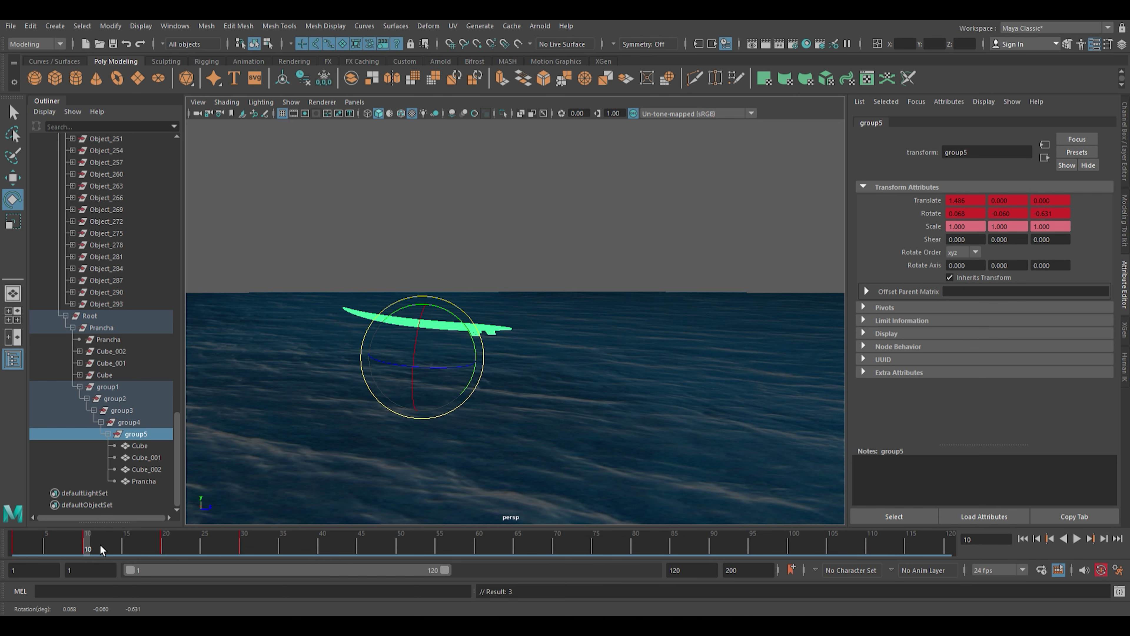
At frame 20, slide the board forward, tilt it, and set a keyframe.
mouse_move(99, 549)
left_mouse_down()
mouse_move(224, 546)
mouse_move(171, 554)
left_mouse_up()
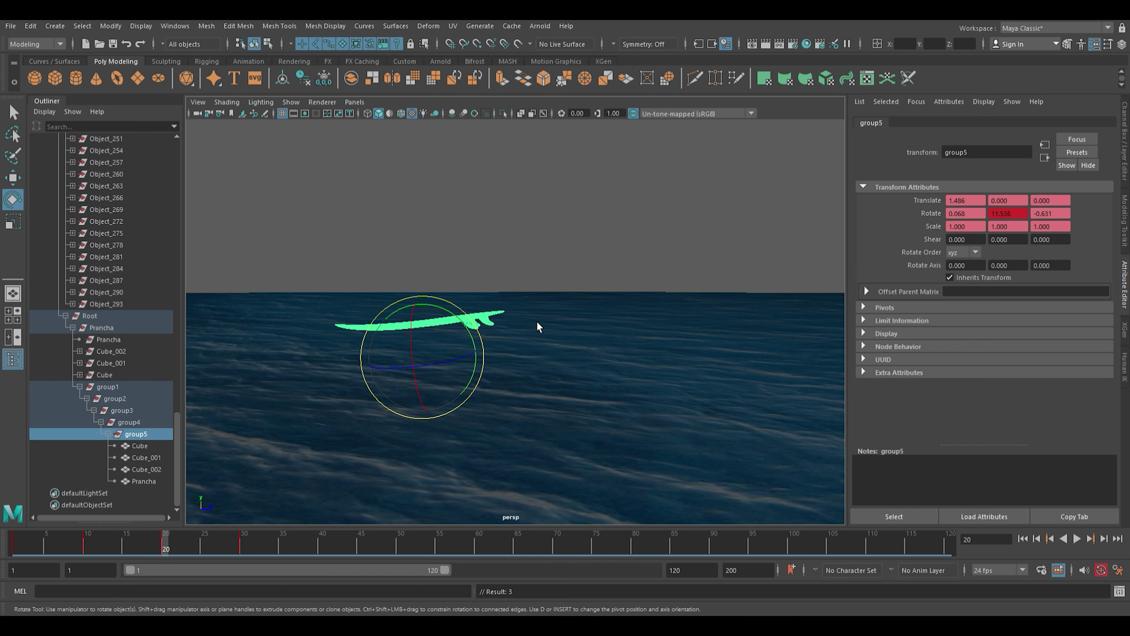
left_click_drag(477, 337, 485, 346)
key("ctrl+z")
key("w")
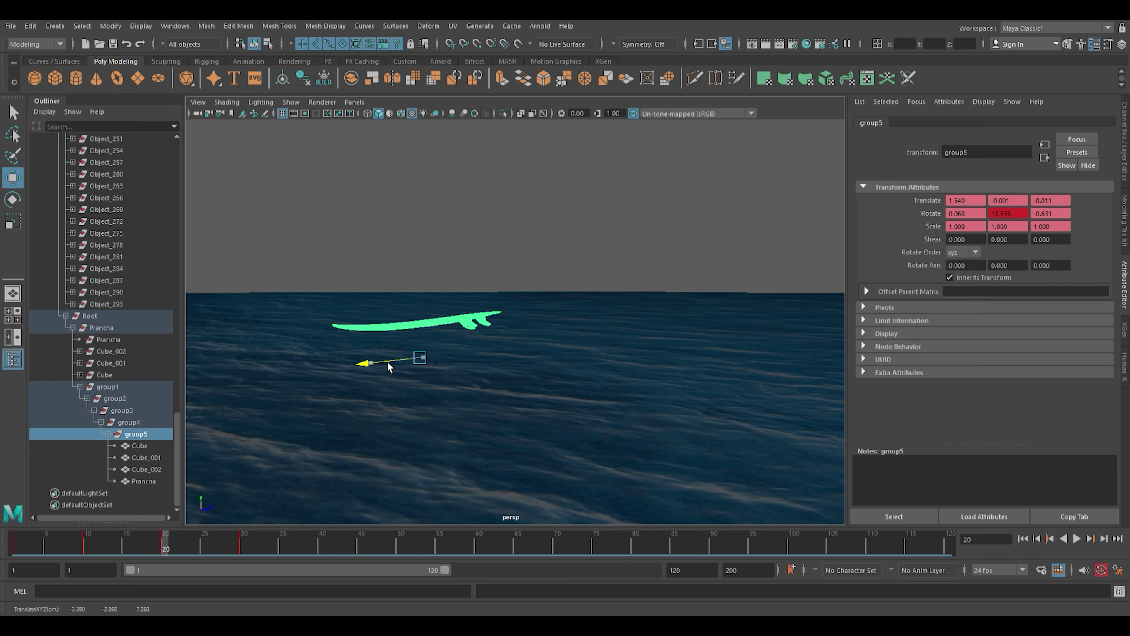
left_click_drag(388, 365, 311, 378)
key("e")
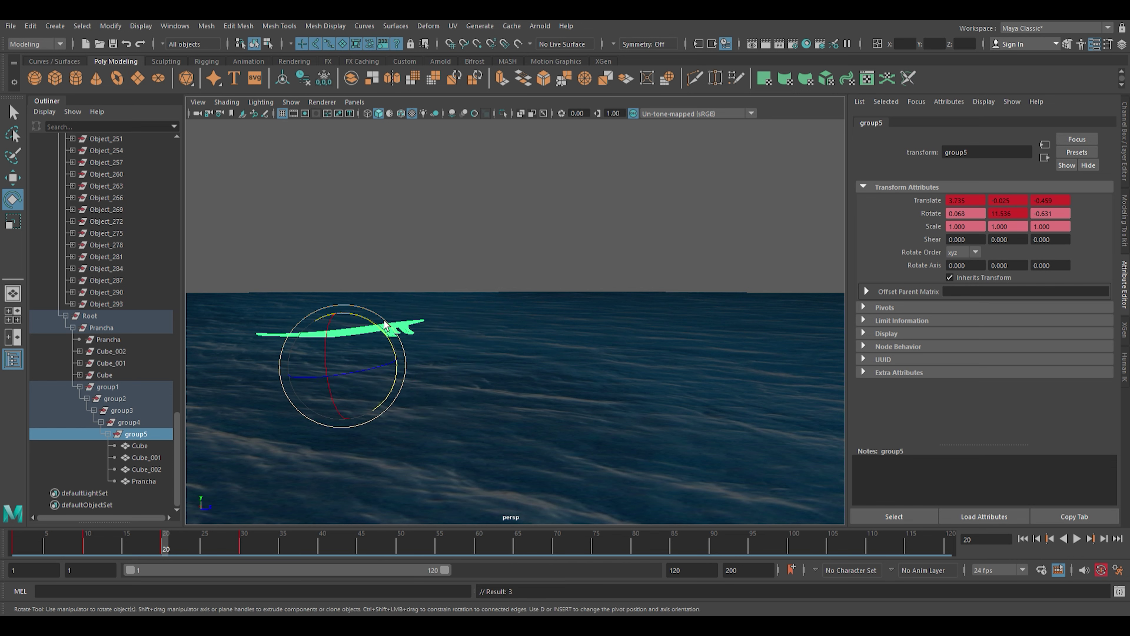
left_click_drag(387, 324, 406, 328)
key("s")
Play back to check the motion and tilt the board at frame 30.
key("alt+v")
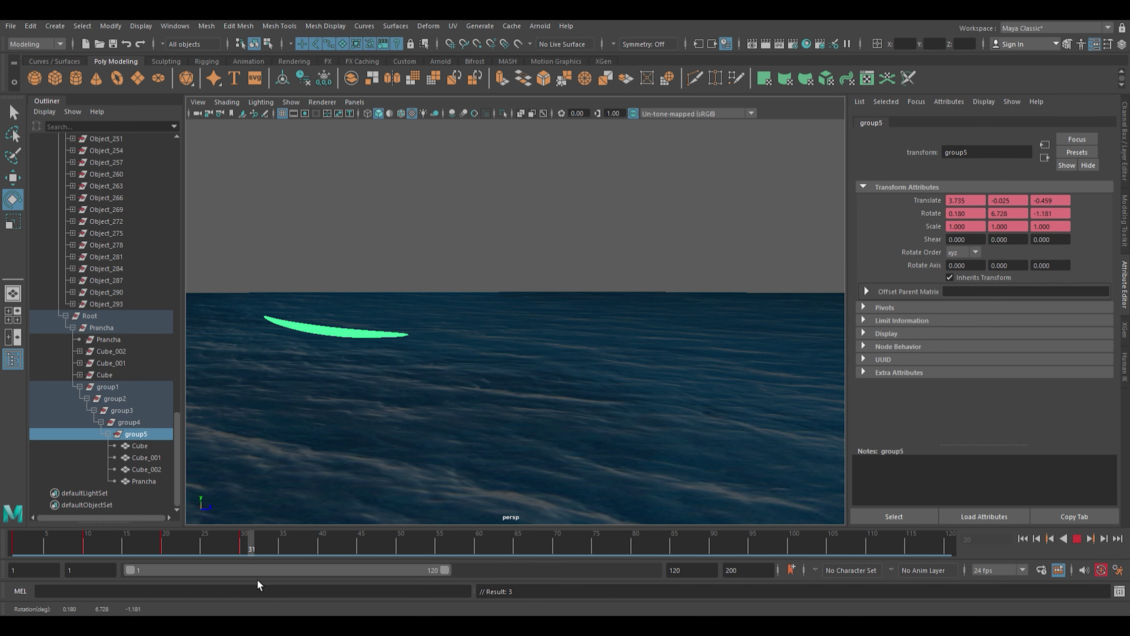
key("alt+v")
left_click_drag(419, 370, 389, 413)
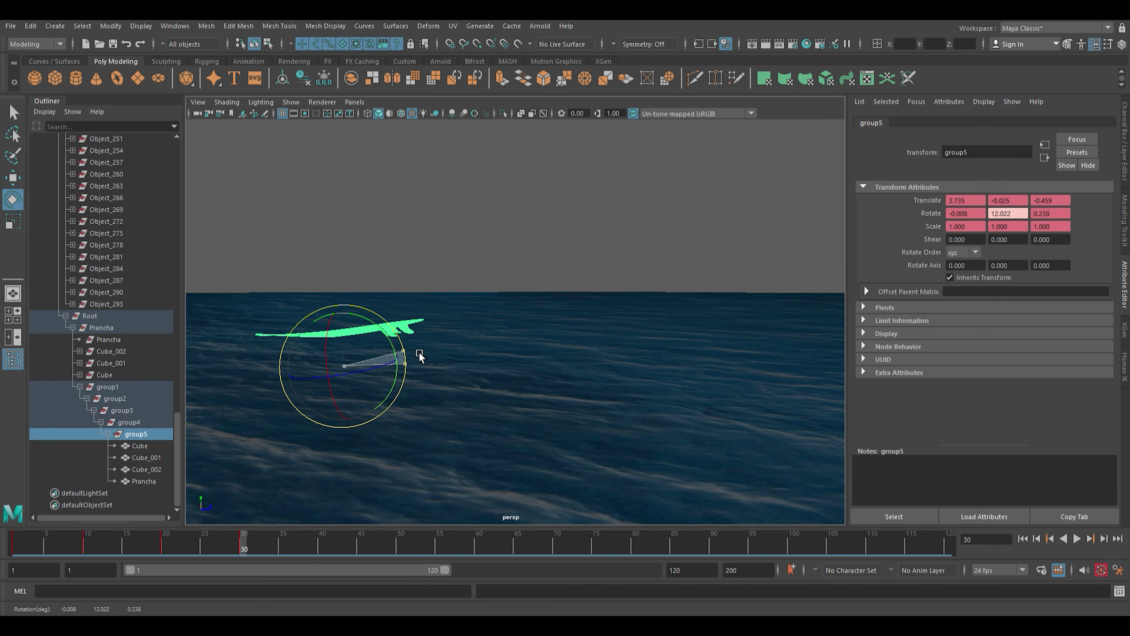
middle_click_drag(275, 398, 628, 401, "alt")
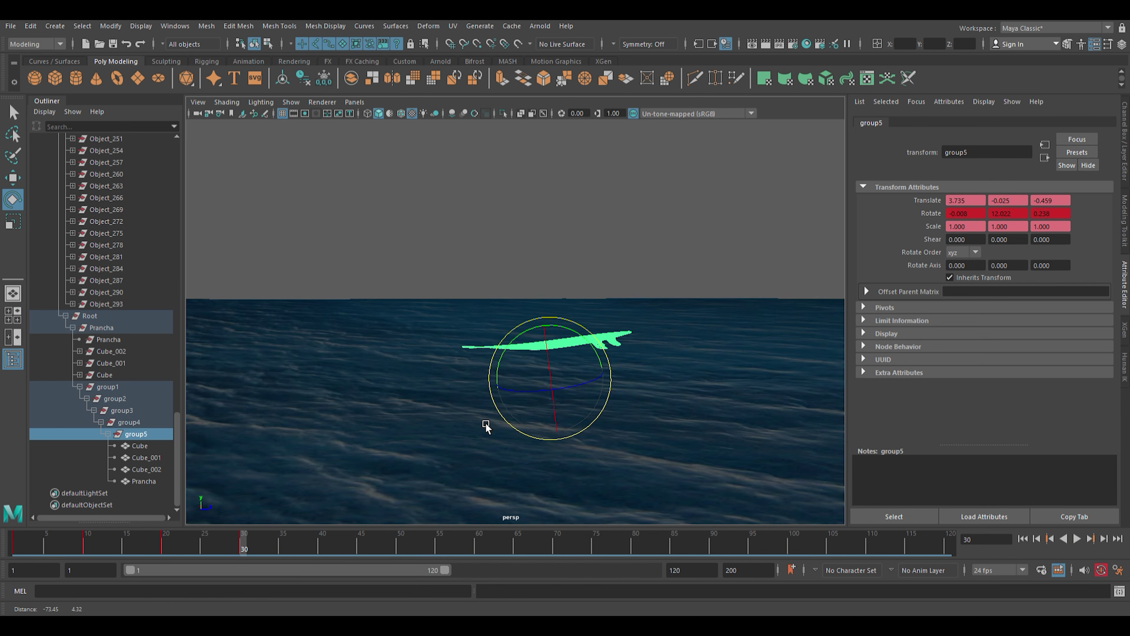
Move the board further along its path at frame 40 and key the pose.
left_click_drag(253, 542, 330, 555)
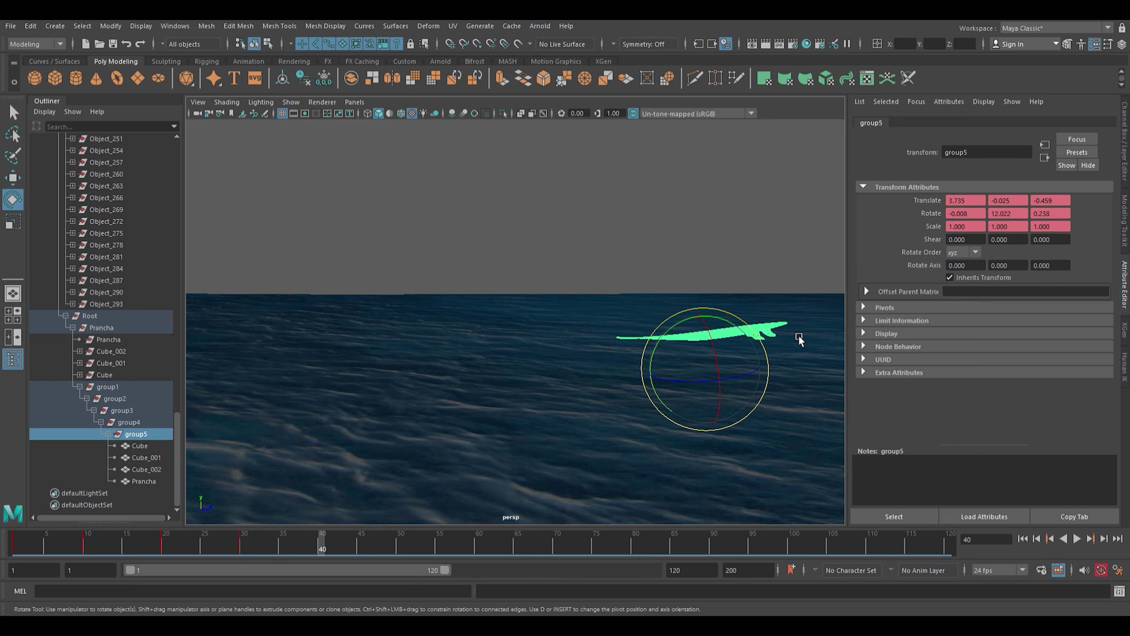
key("w")
left_click_drag(714, 370, 548, 405)
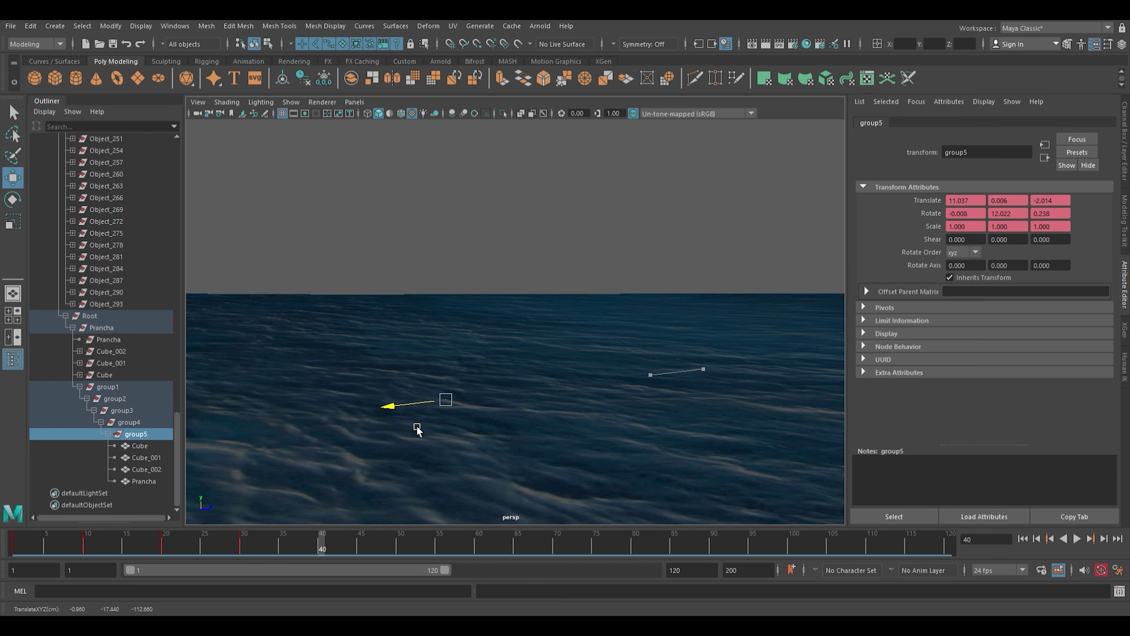
mouse_move(445, 399)
left_mouse_down()
mouse_move(474, 335)
mouse_move(512, 338)
left_mouse_up()
key("e")
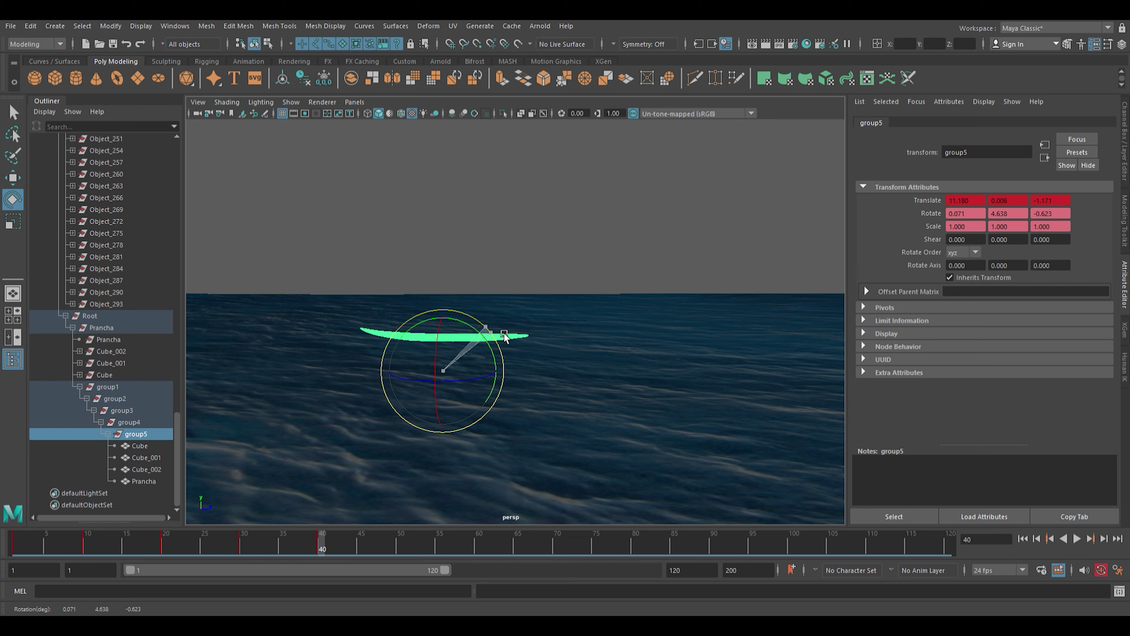
key("s")
At frame 50, tilt the board and key its rotation and position.
key("alt+v")
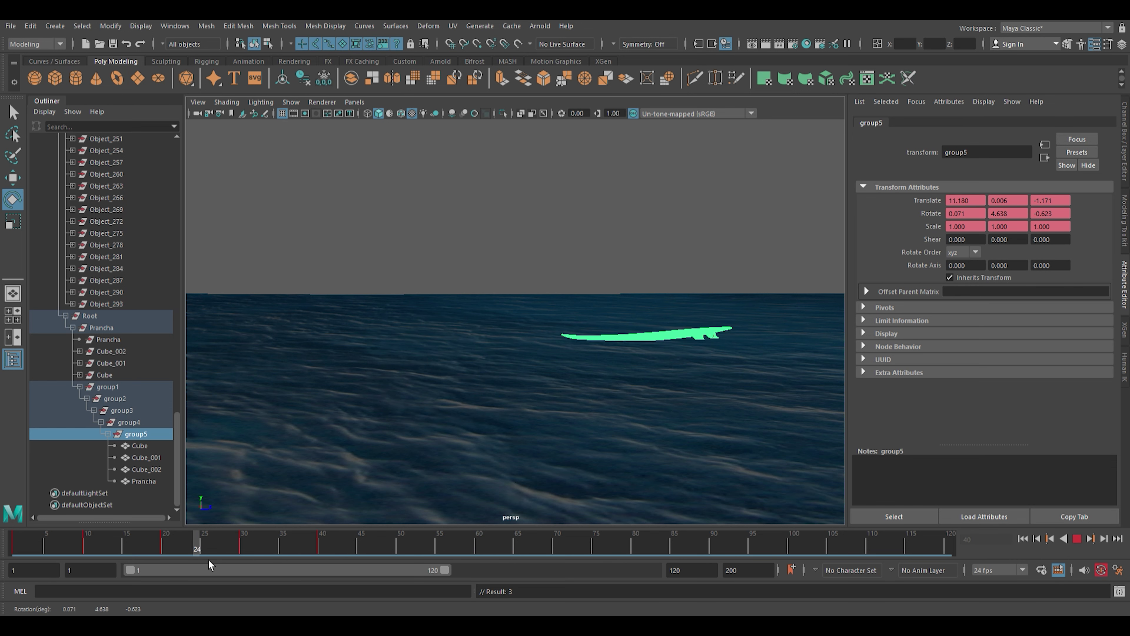
key("alt+v")
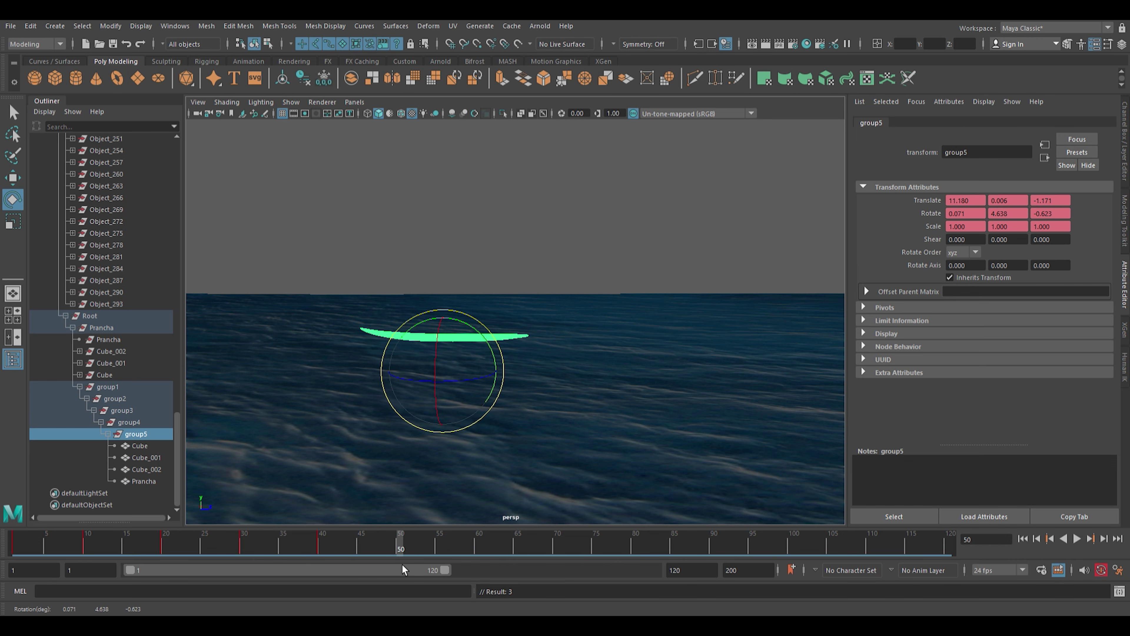
left_click_drag(517, 357, 445, 356)
key("shift+e")
key("w")
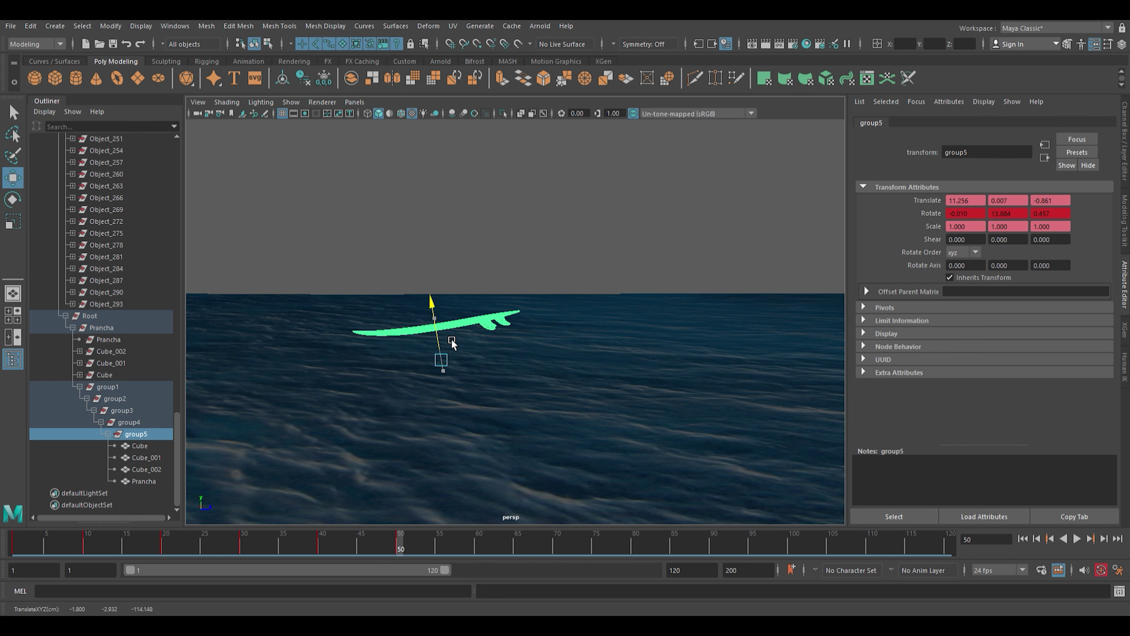
key("shift+w")
Tilt the board at frame 60 and key the new rotation.
key("alt+v")
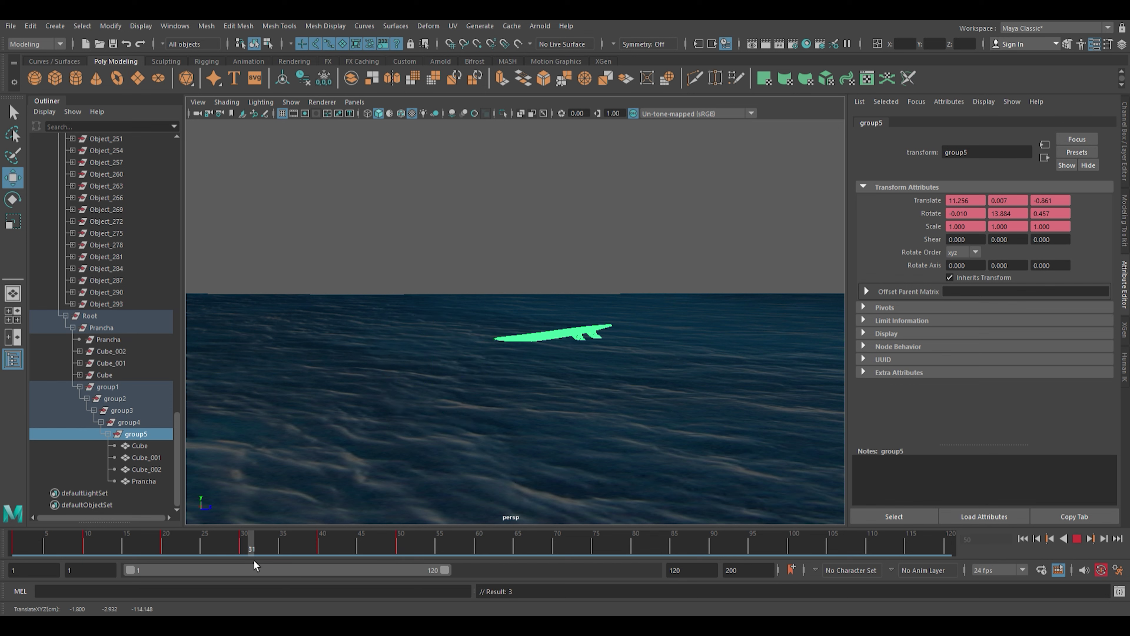
left_click_drag(76, 542, 415, 553)
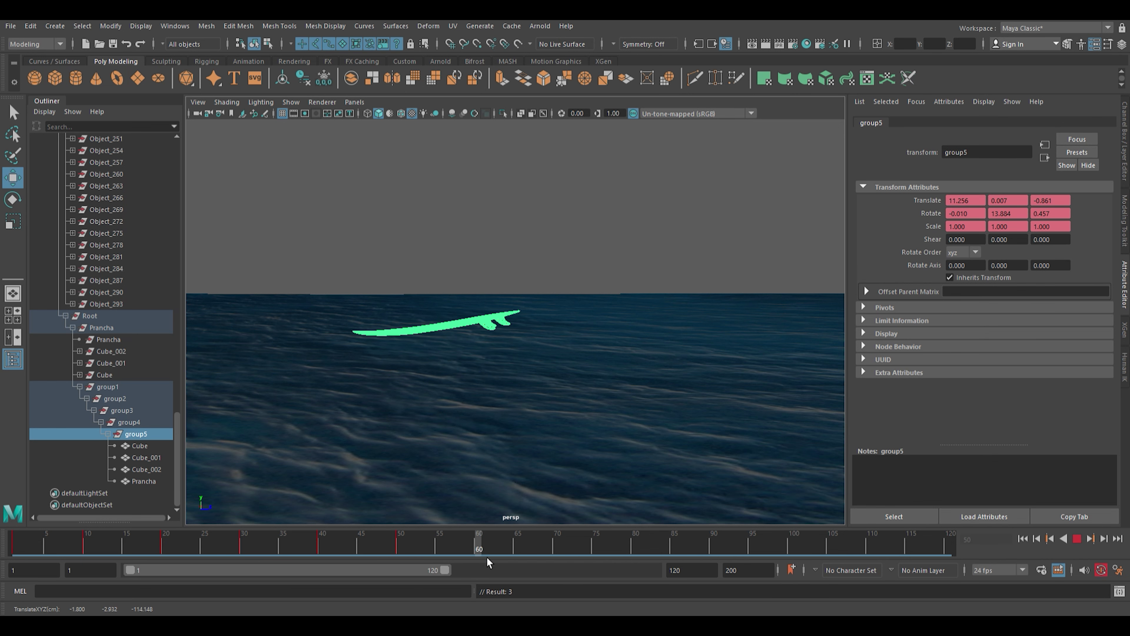
key("alt+v")
key("e")
mouse_move(489, 327)
left_mouse_down()
mouse_move(511, 345)
mouse_move(502, 355)
left_mouse_up()
key("shift+e")
key("alt+v")
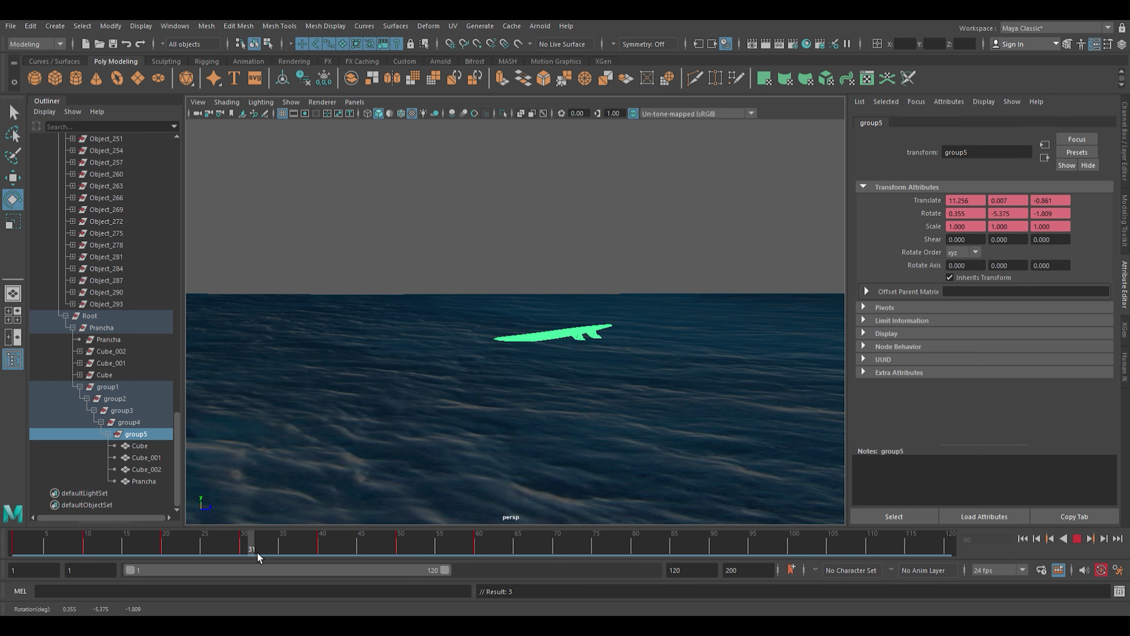
left_click_drag(257, 552, 484, 551)
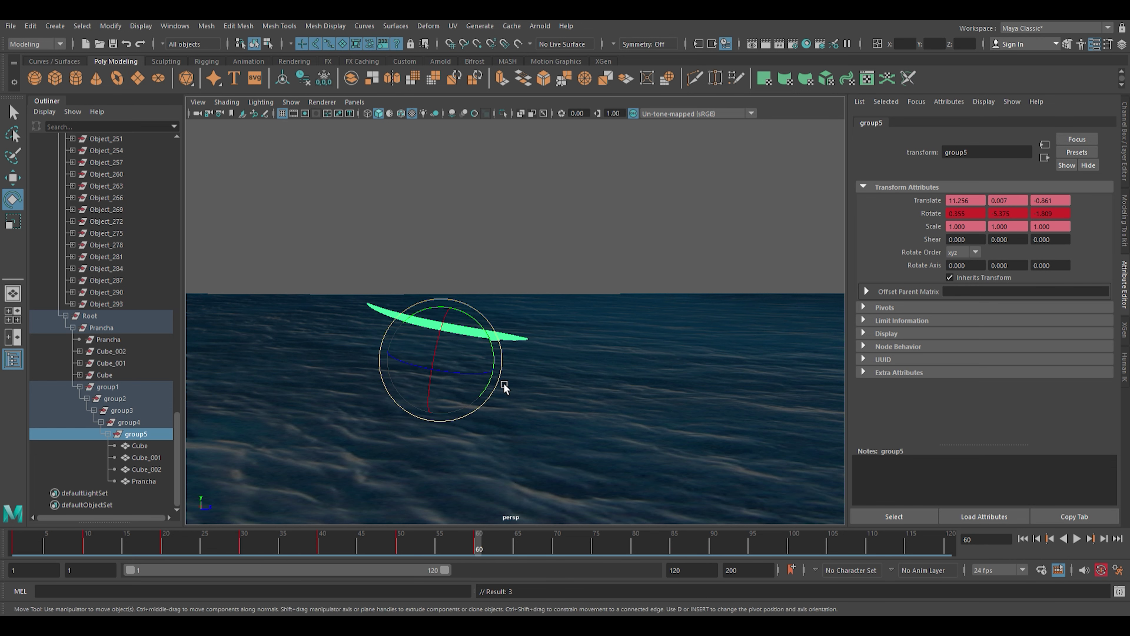
Slide the board forward across the water at frame 60 and key its position.
key("w")
left_click_drag(355, 364, 391, 361)
key("ctrl+z")
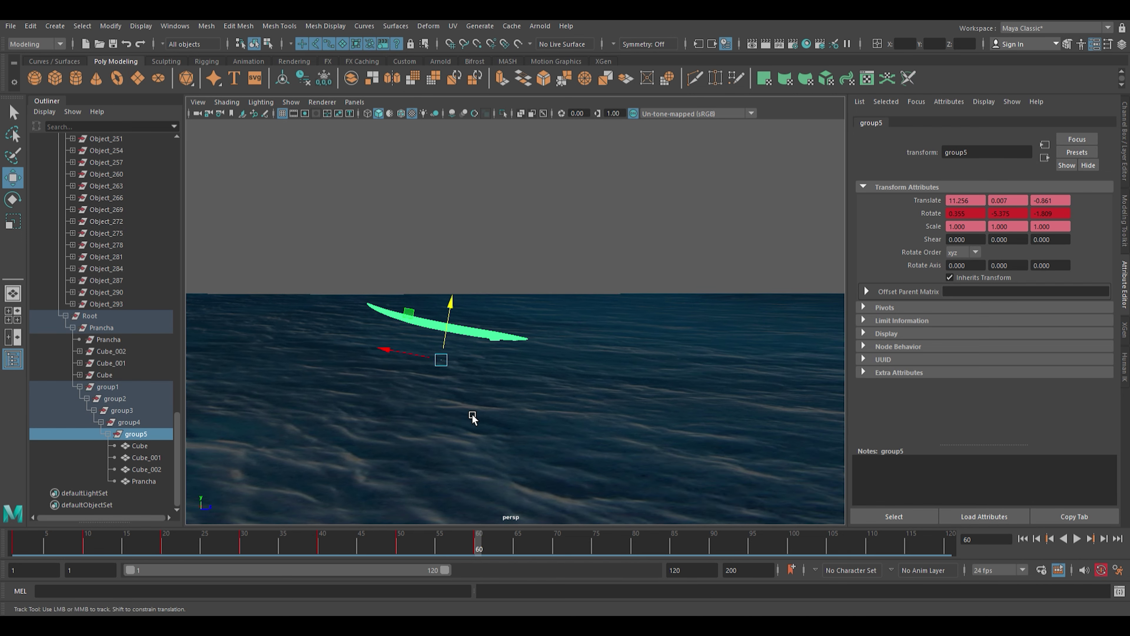
mouse_move(472, 416)
left_mouse_down("alt")
mouse_move(737, 462)
mouse_move(670, 400)
mouse_move(422, 404)
left_mouse_up("alt")
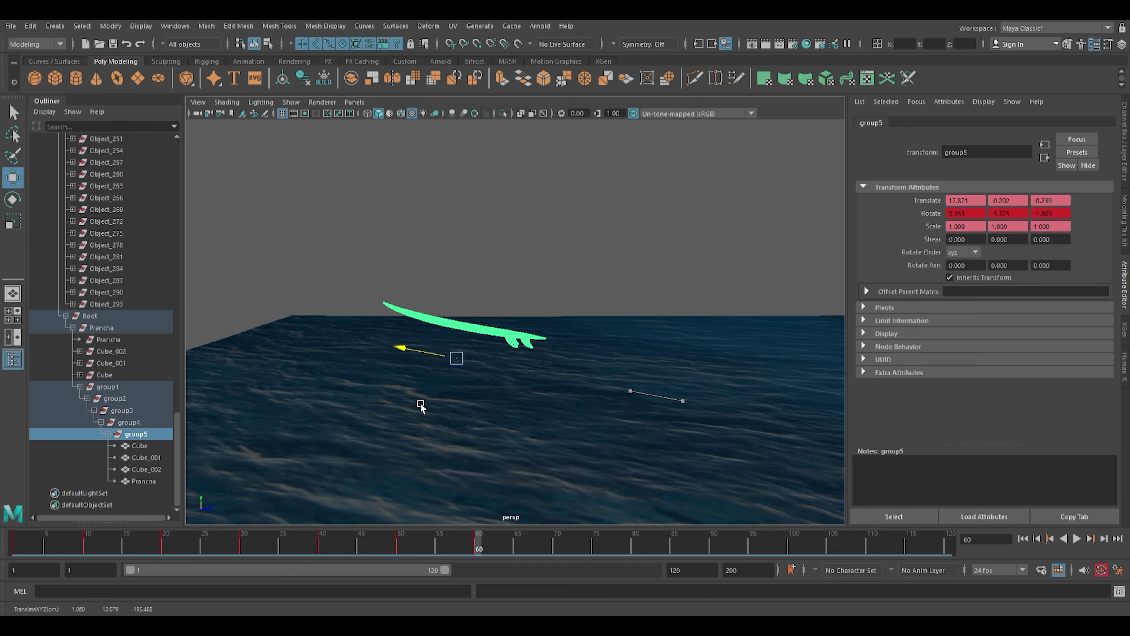
mouse_move(462, 323)
left_mouse_down()
mouse_move(472, 357)
mouse_move(497, 366)
left_mouse_up()
key("s")
key("e")
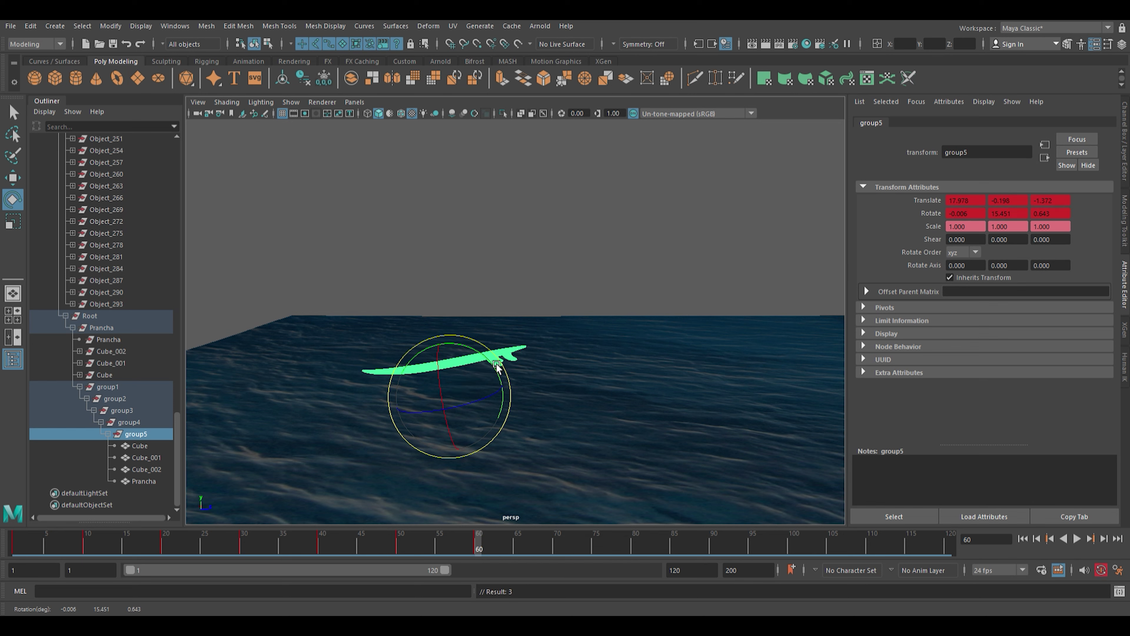
Tilt the board the other way at frame 70, undoing an accidental ocean selection.
key("alt+v")
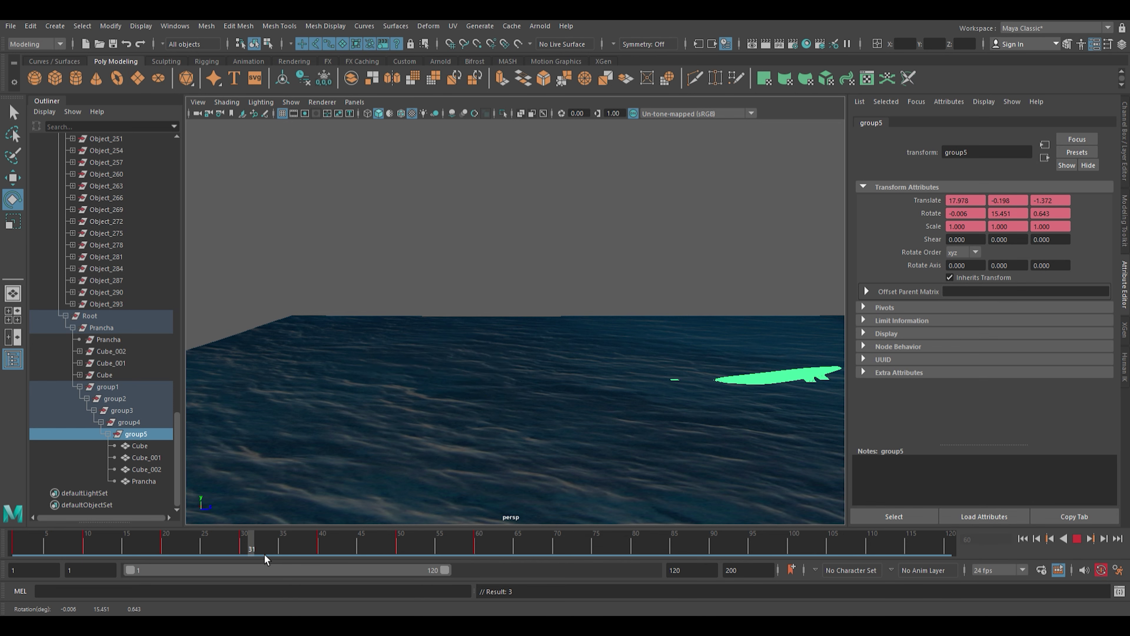
key("alt+v")
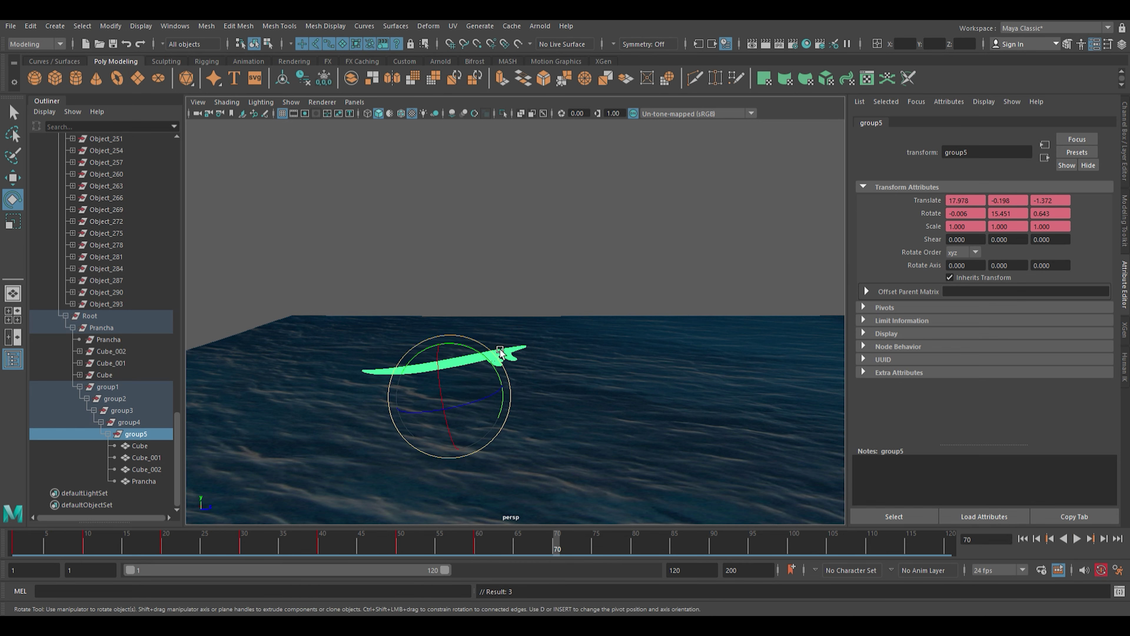
left_click_drag(513, 365, 525, 387)
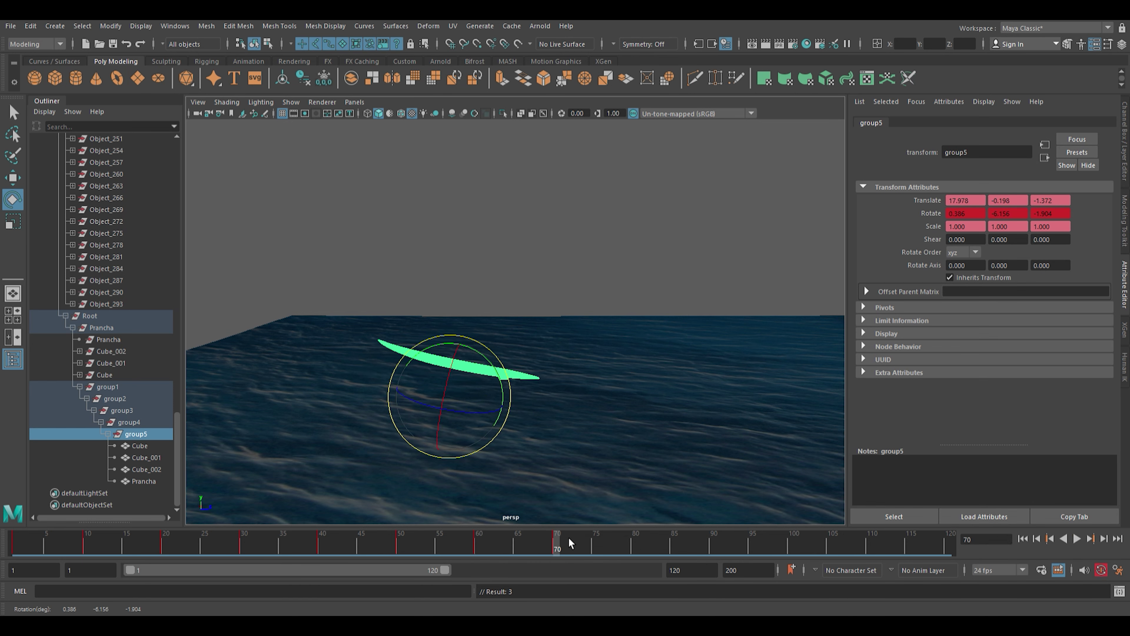
key("alt+v")
key("alt+v")
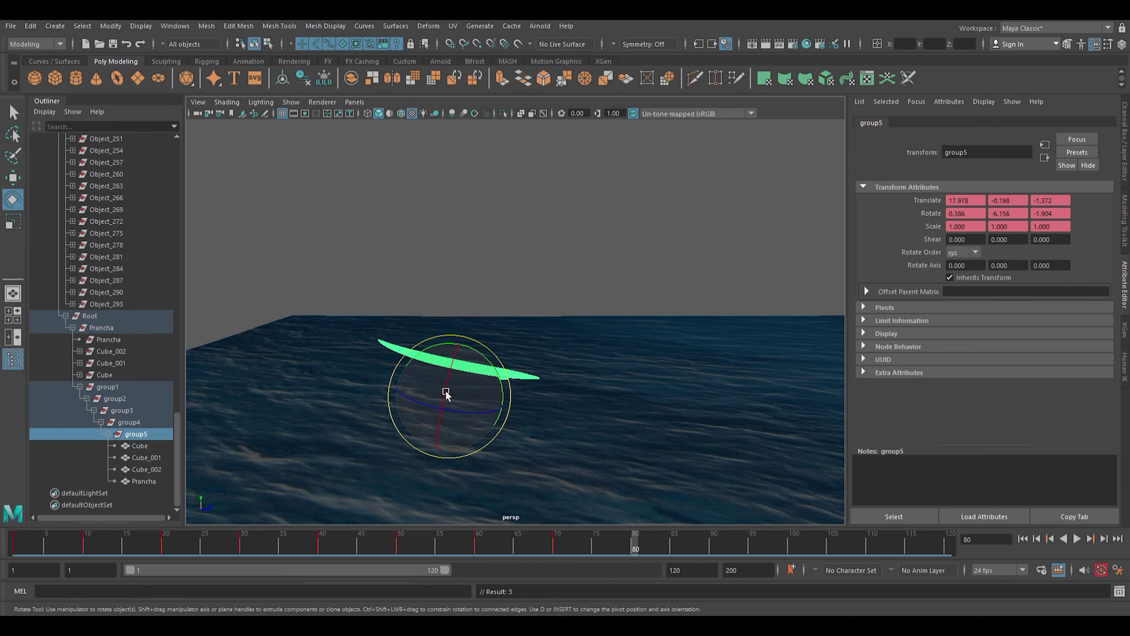
key("w")
left_click(421, 403)
key("ctrl+z")
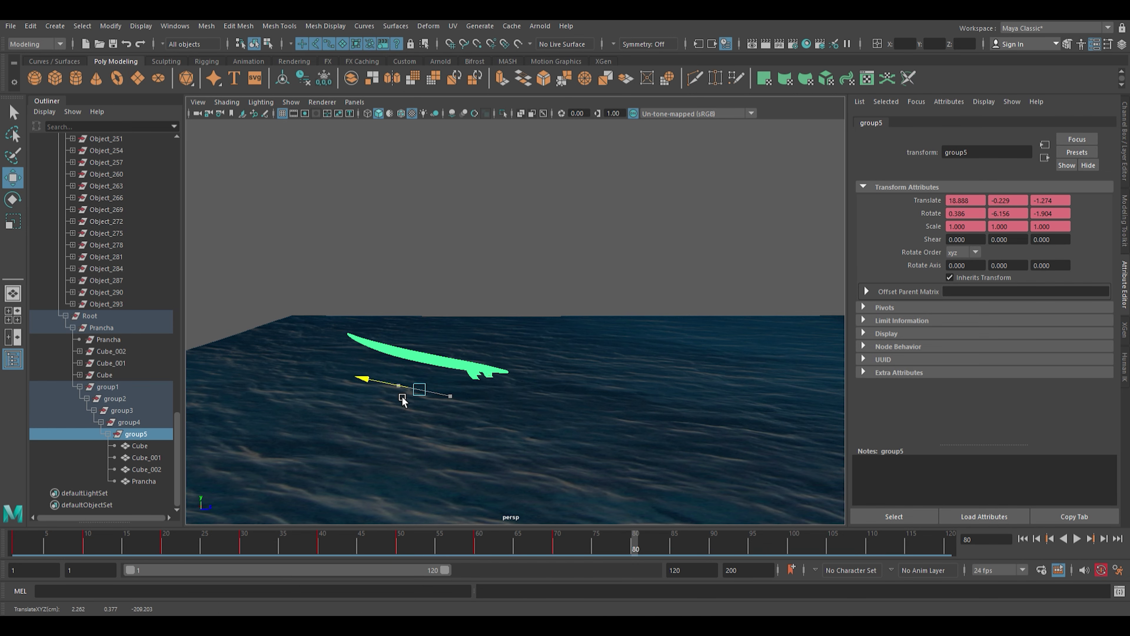
Tilt and key the board at frame 80, then return to the first frame.
key("e")
mouse_move(394, 354)
left_mouse_down()
mouse_move(336, 358)
mouse_move(411, 384)
left_mouse_up()
key("w")
left_click(344, 347)
key("ctrl+z")
key("e")
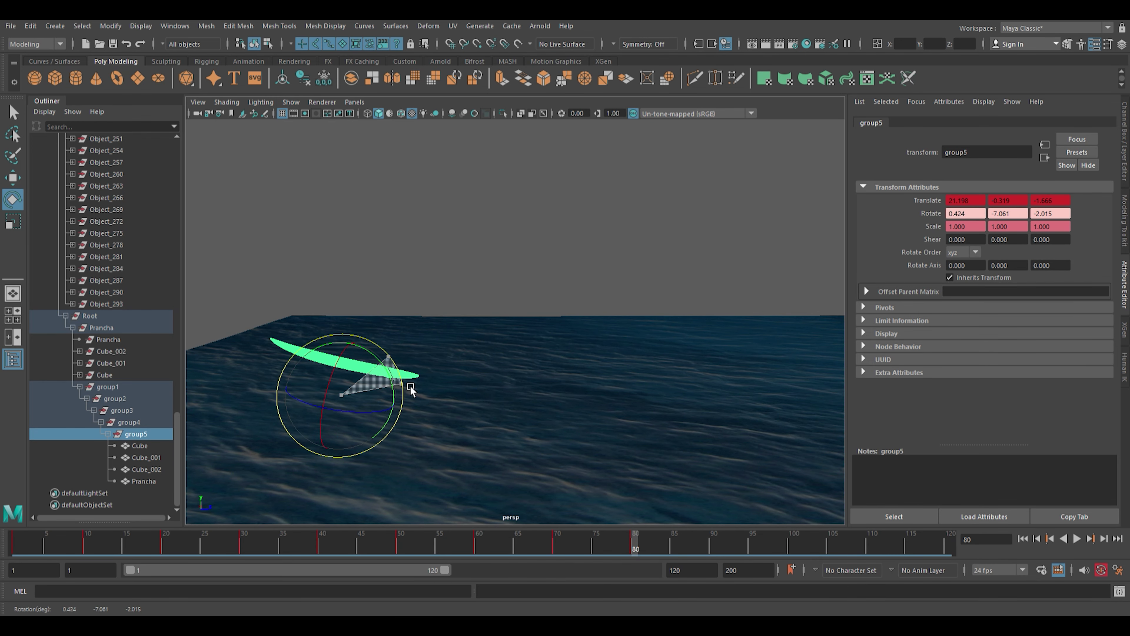
left_click_drag(649, 557, 14, 550)
Save the scene and add an Arnold Skydome Light to light the ocean.
left_click_drag(267, 445, 426, 459, "alt")
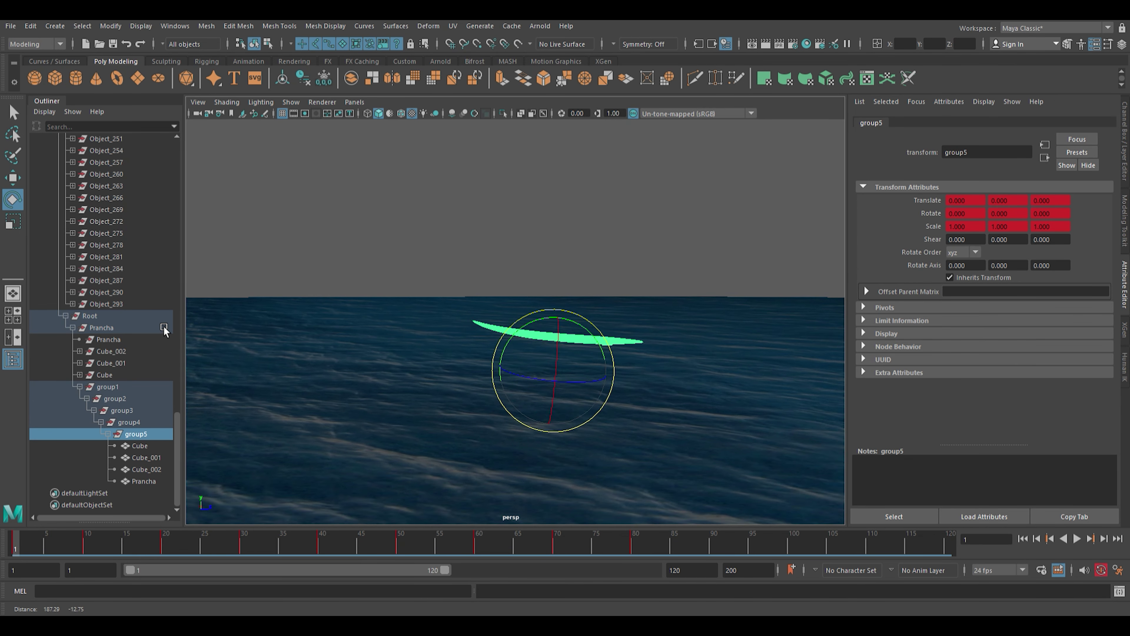
key("ctrl+s")
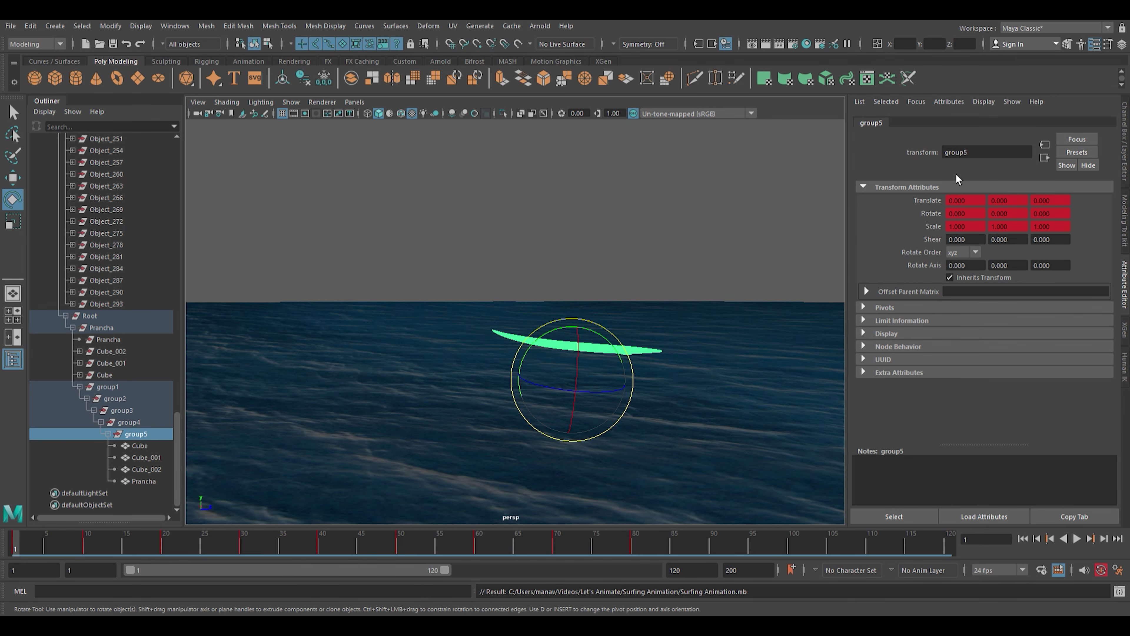
left_click(441, 61)
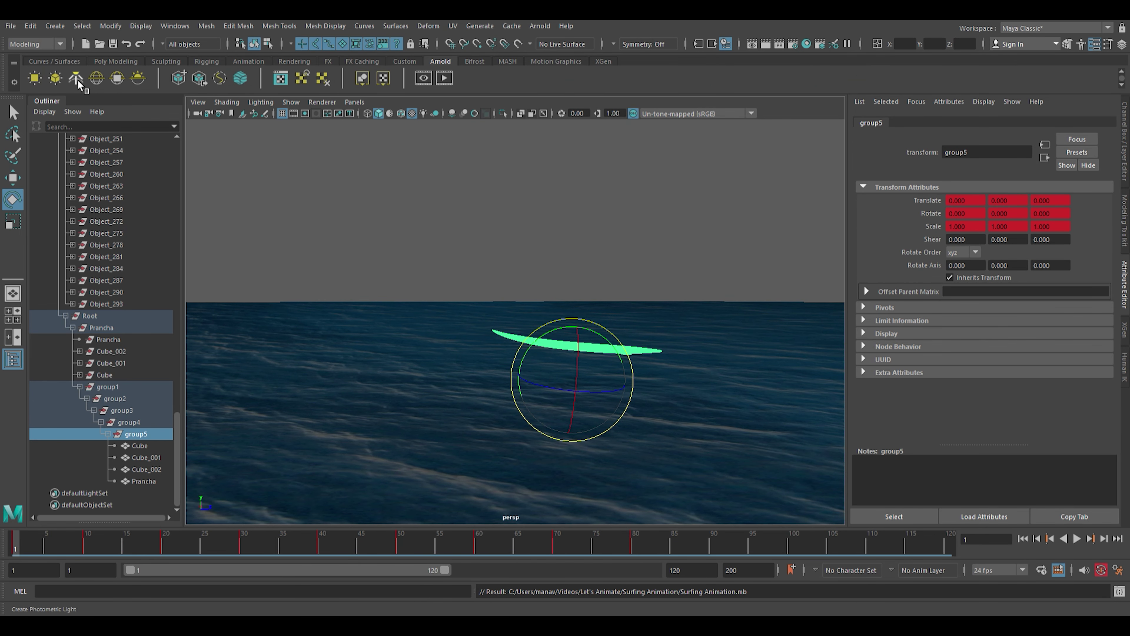
left_click(97, 79)
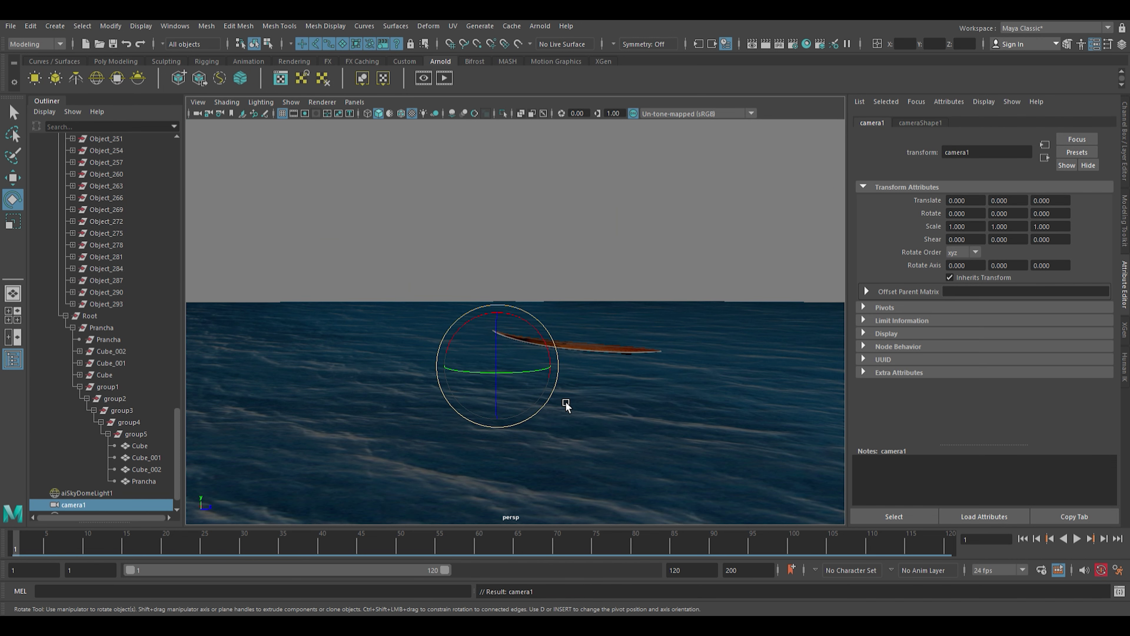
Raise camera1 above the ocean, look through it at the board, and key frame 1.
scroll(269, 435, "down", 5)
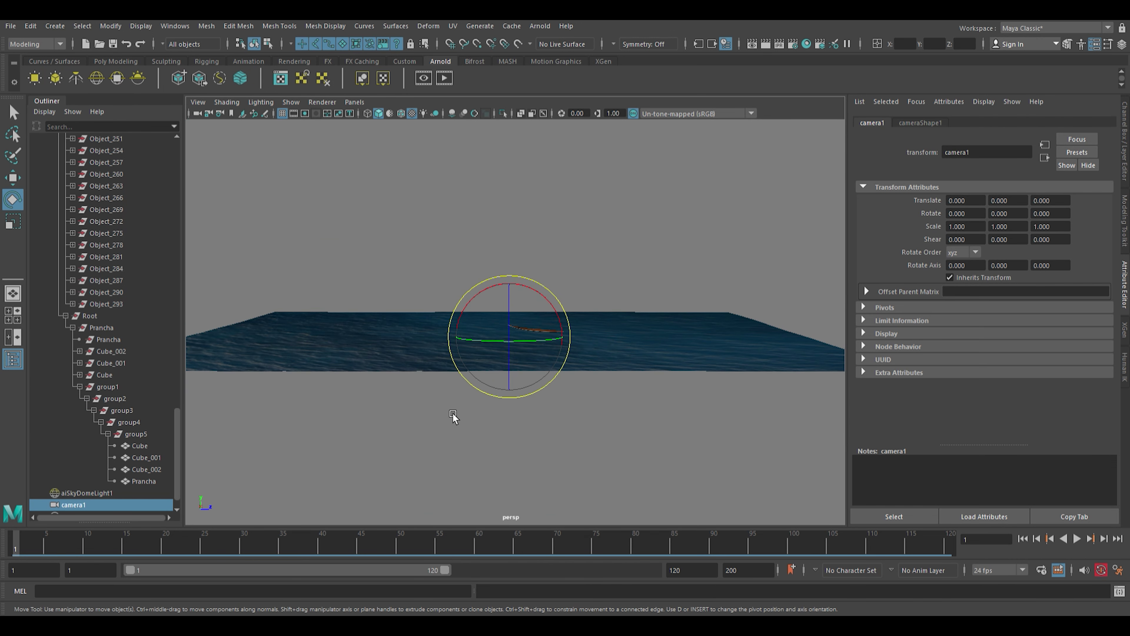
key("w")
left_click_drag(518, 292, 527, 265)
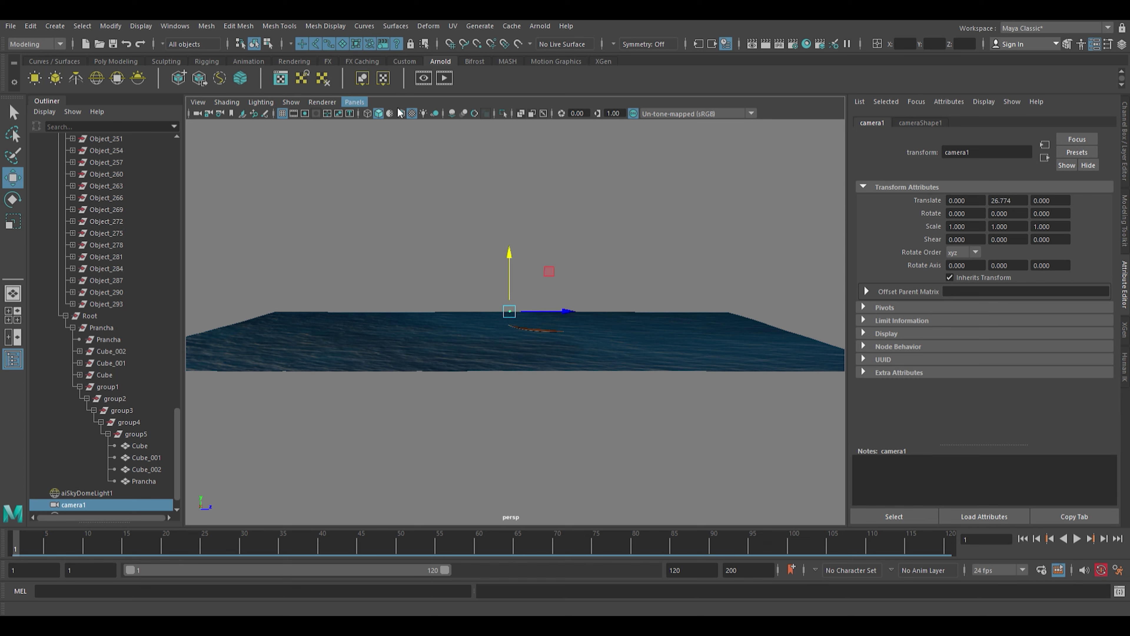
mouse_move(550, 434)
left_mouse_down("alt")
mouse_move(593, 479)
mouse_move(575, 469)
mouse_move(472, 487)
mouse_move(600, 449)
mouse_move(507, 513)
left_mouse_up("alt")
key("s")
Reframe camera1 on the board at frame 16, key it, and scrub to check.
left_click_drag(24, 543, 140, 554)
mouse_move(489, 428)
left_mouse_down("alt")
mouse_move(517, 411)
mouse_move(739, 404)
left_mouse_up("alt")
key("s")
left_click_drag(129, 551, 13, 551)
left_click(139, 546)
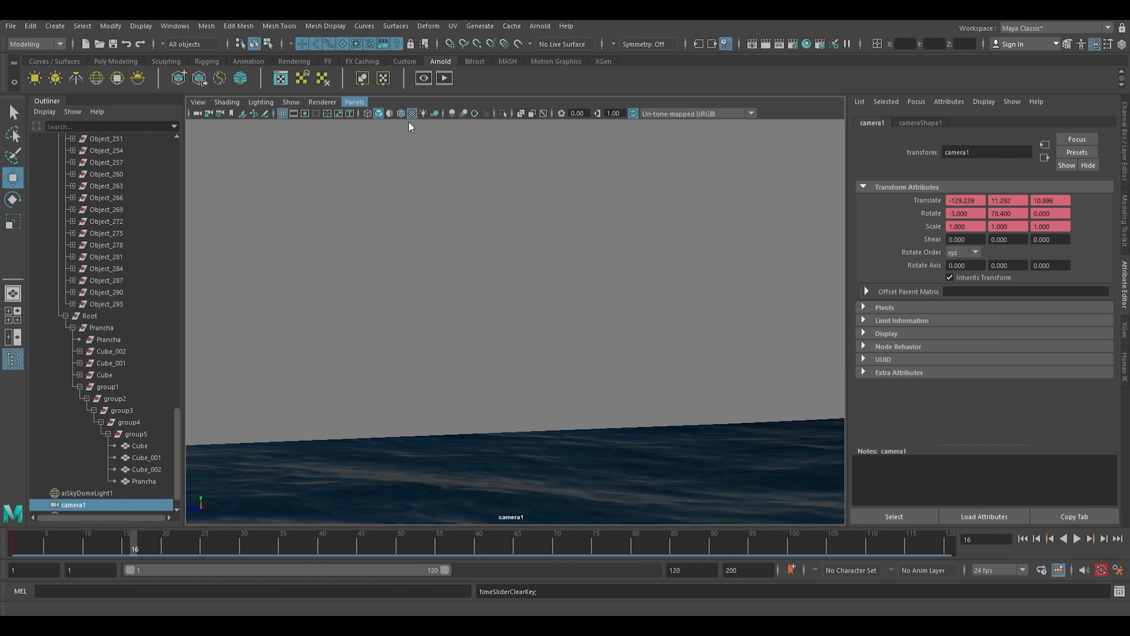
Rotate camera1, undo its rotation key, and go back to the first frame.
left_click_drag(514, 357, 521, 382, "alt")
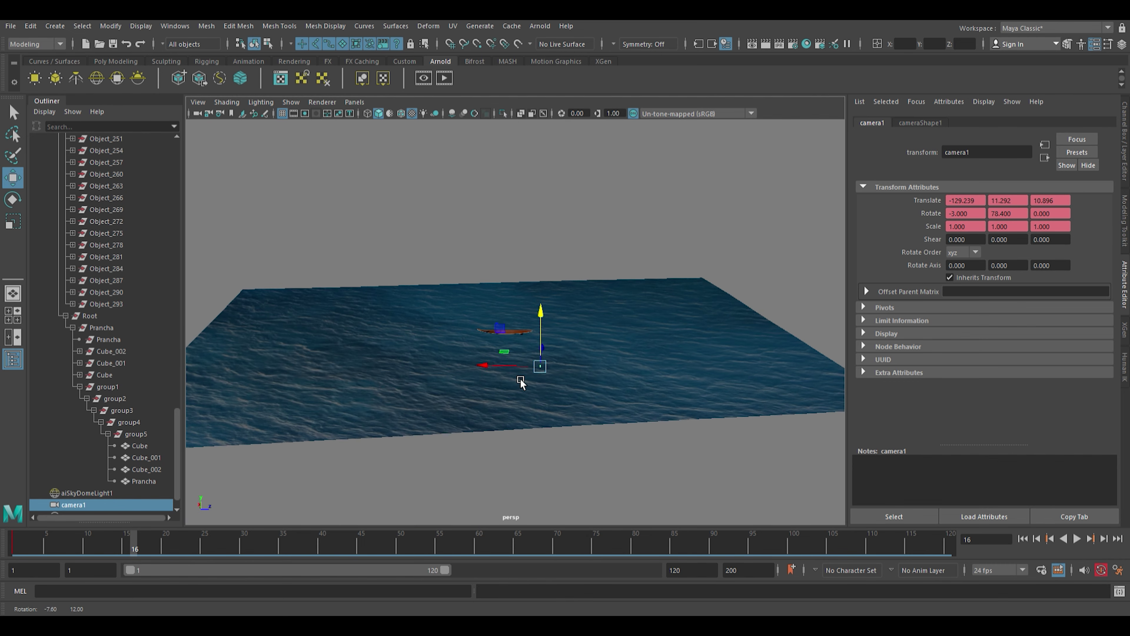
scroll(542, 393, "up", 3)
key("e")
left_click_drag(615, 505, 635, 506)
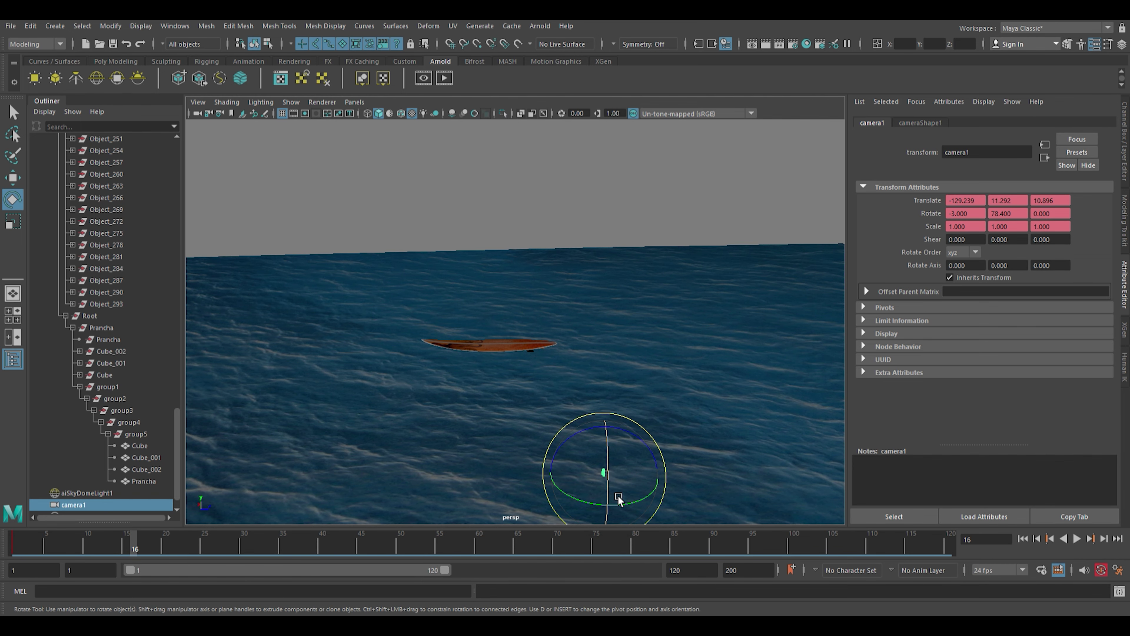
key("shift+e")
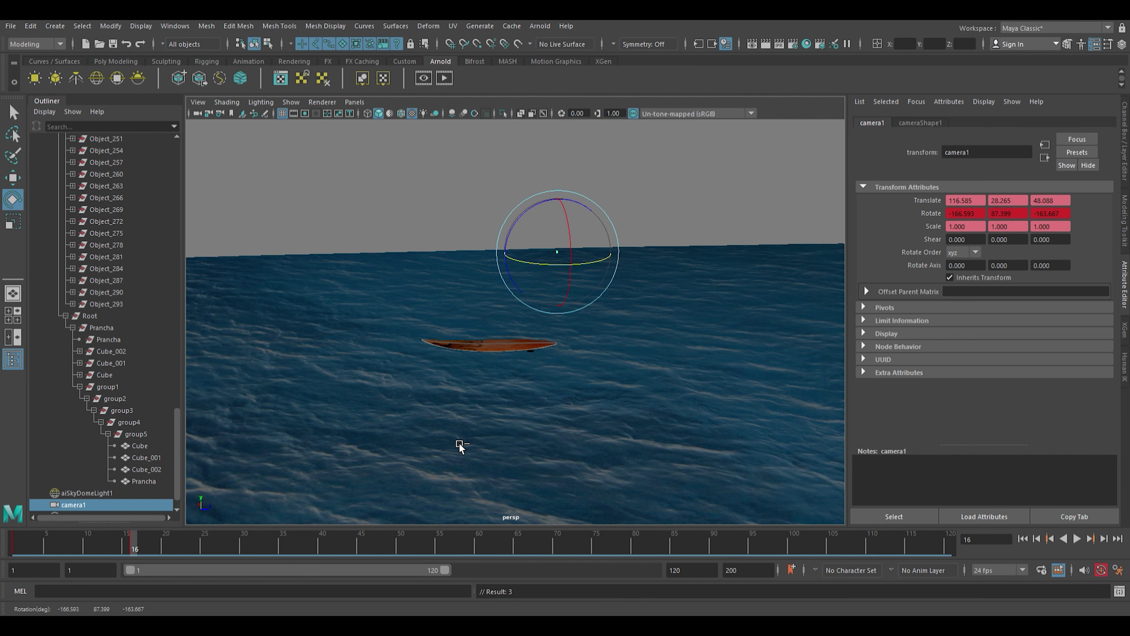
key("ctrl+z")
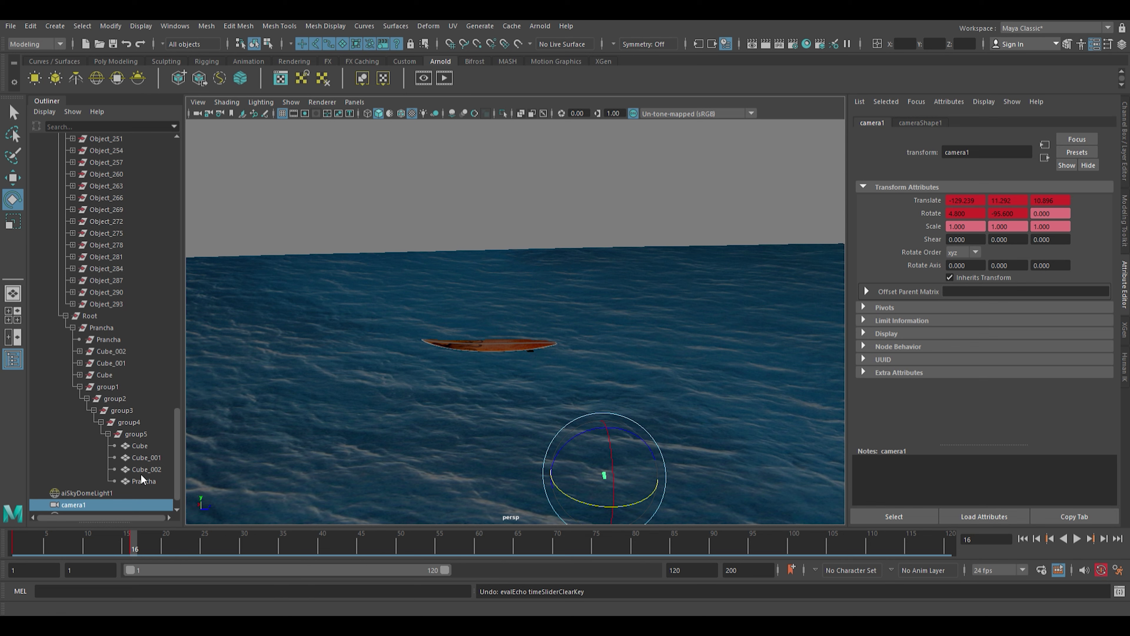
left_click_drag(112, 549, 13, 551)
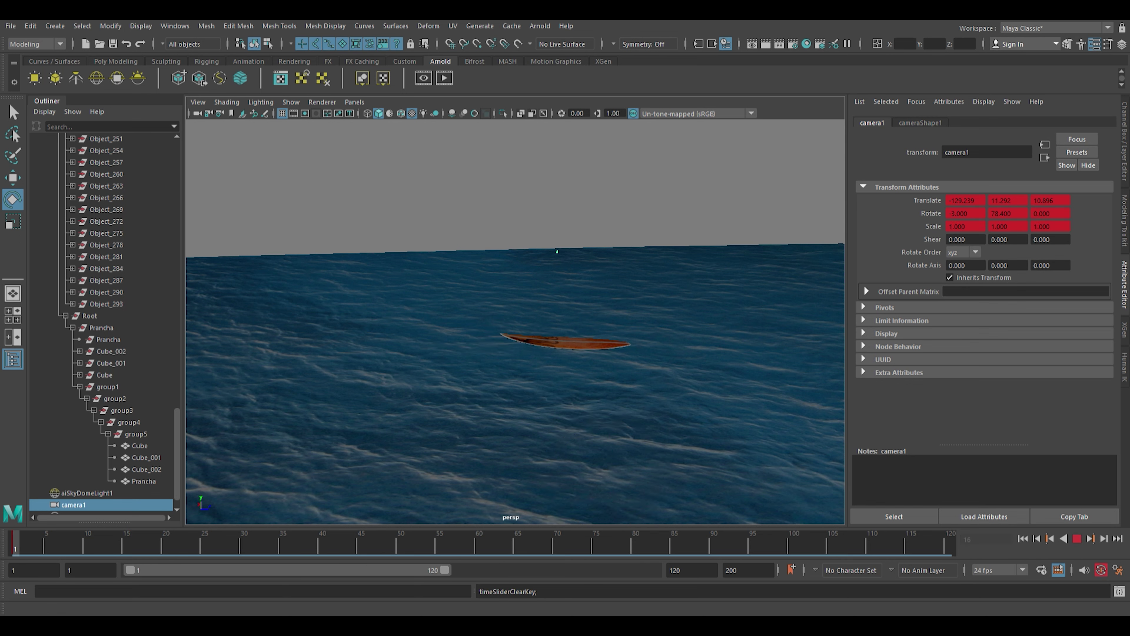
key("w")
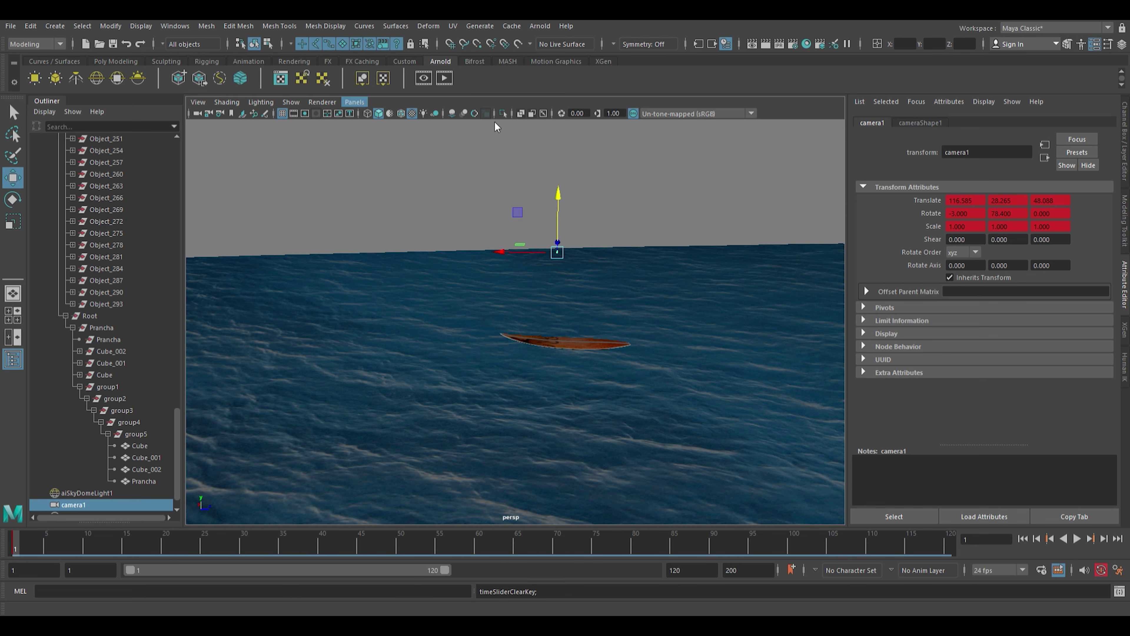
Reframe the board through camera1 and key the camera's new pose.
scroll(550, 368, "down", 3)
scroll(547, 370, "down", 2)
left_click_drag(542, 397, 798, 444, "alt")
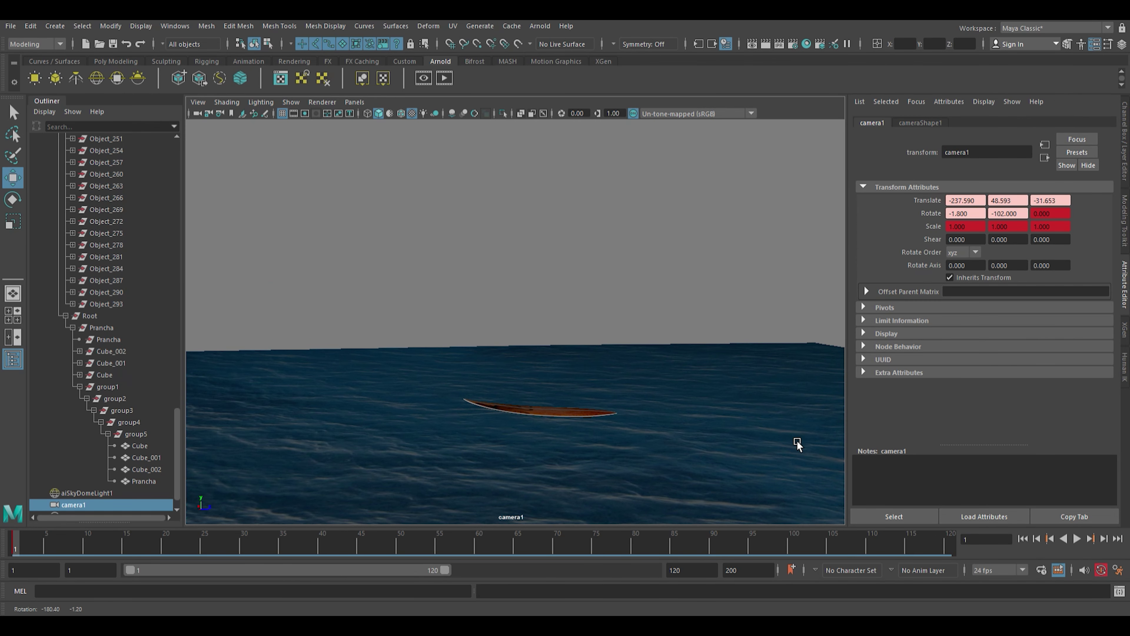
key("s")
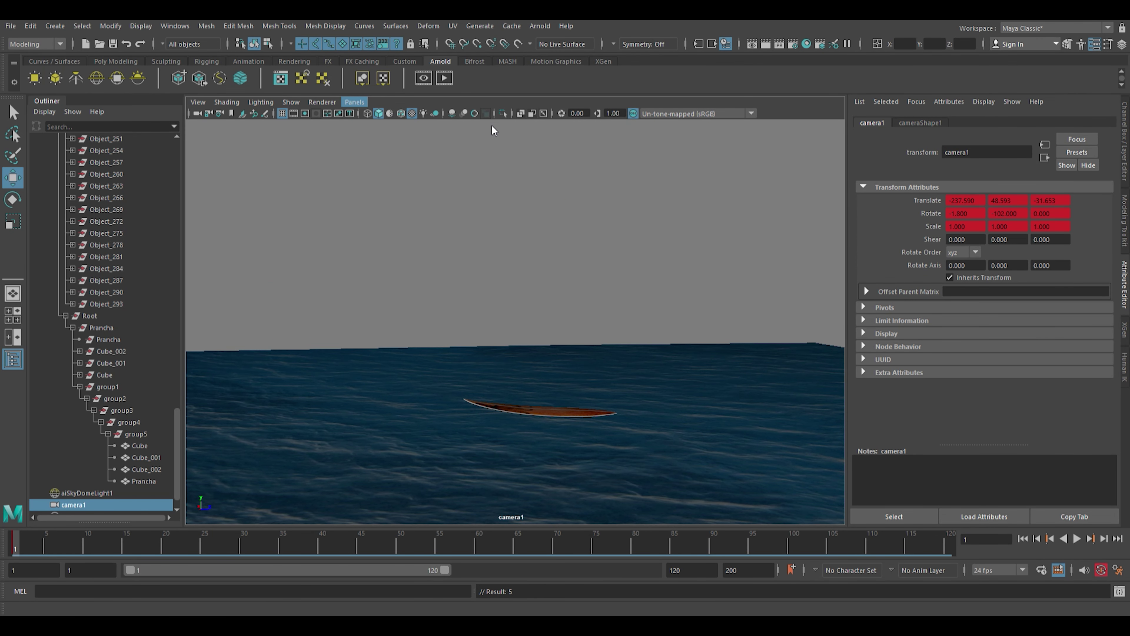
scroll(570, 423, "down", 3)
scroll(570, 423, "down", 3)
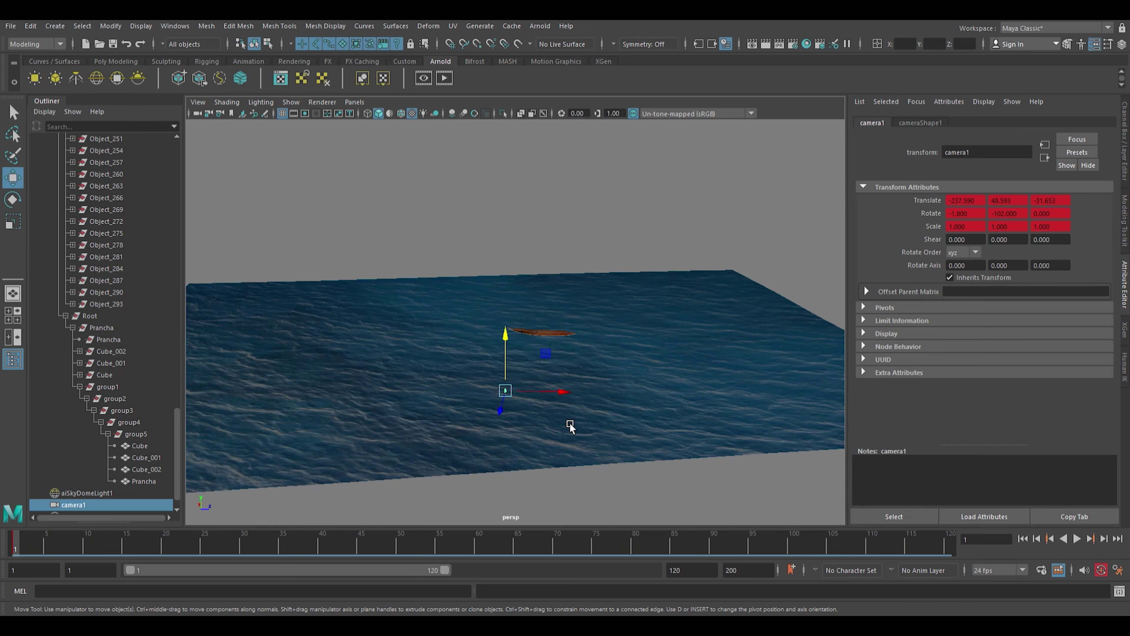
scroll(570, 422, "up", 3)
Scale camera1 to 4.063 and rotate it to -8.658, -92.487, 6.889 facing the board.
key("r")
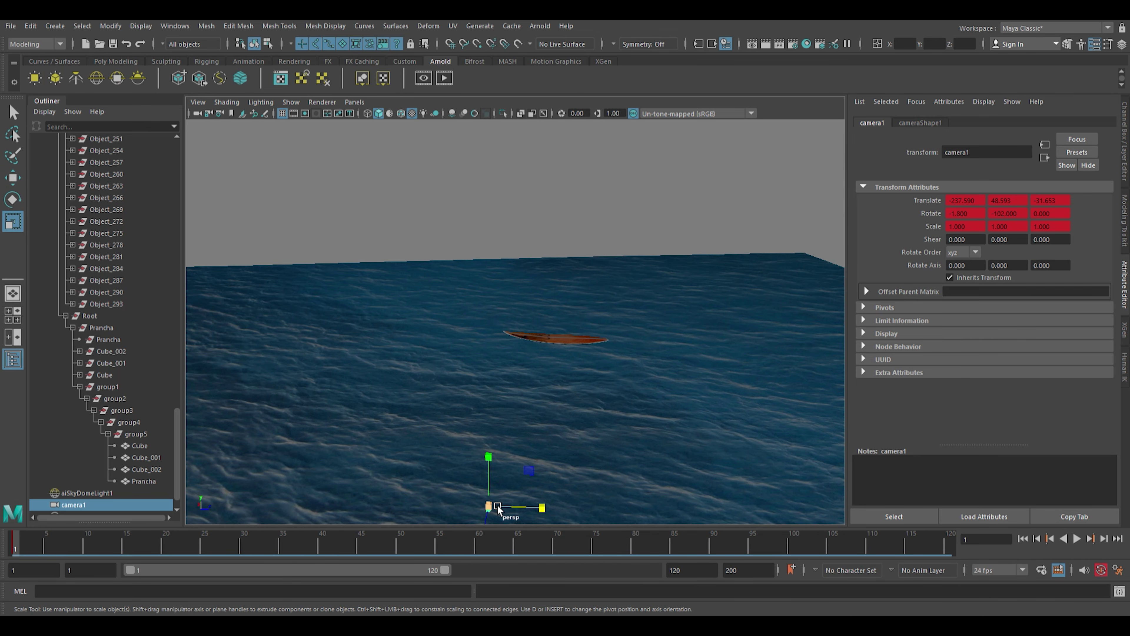
left_click_drag(499, 508, 550, 476)
key("e")
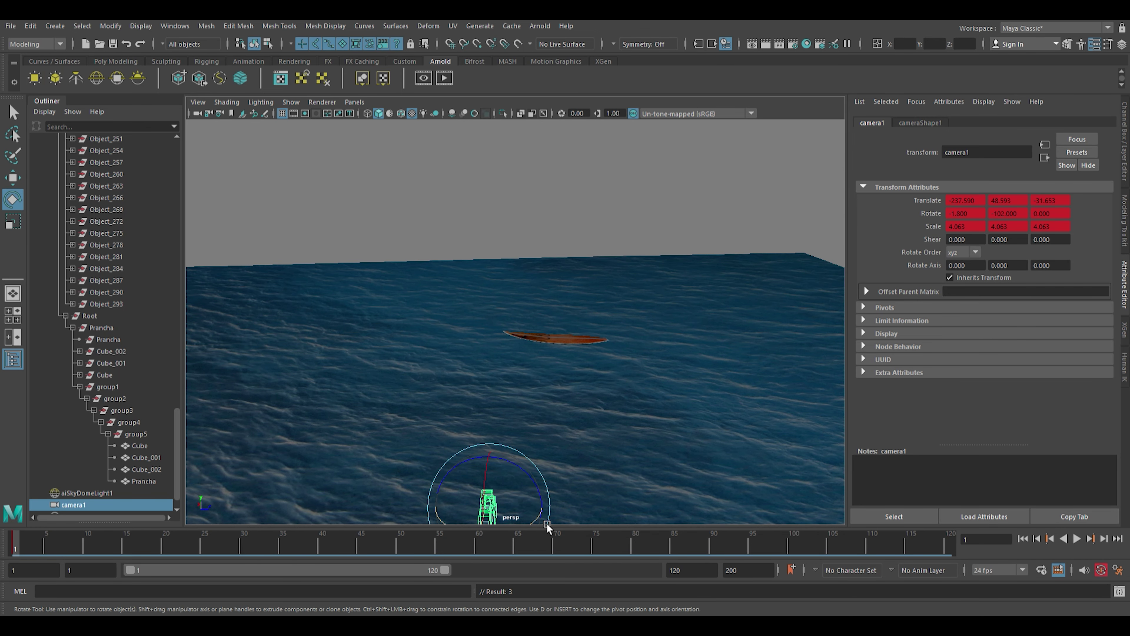
left_click_drag(547, 525, 712, 504)
key("w")
Preview the animation, then move camera1 along the water at frames 10, 20 and 30.
key("alt+v")
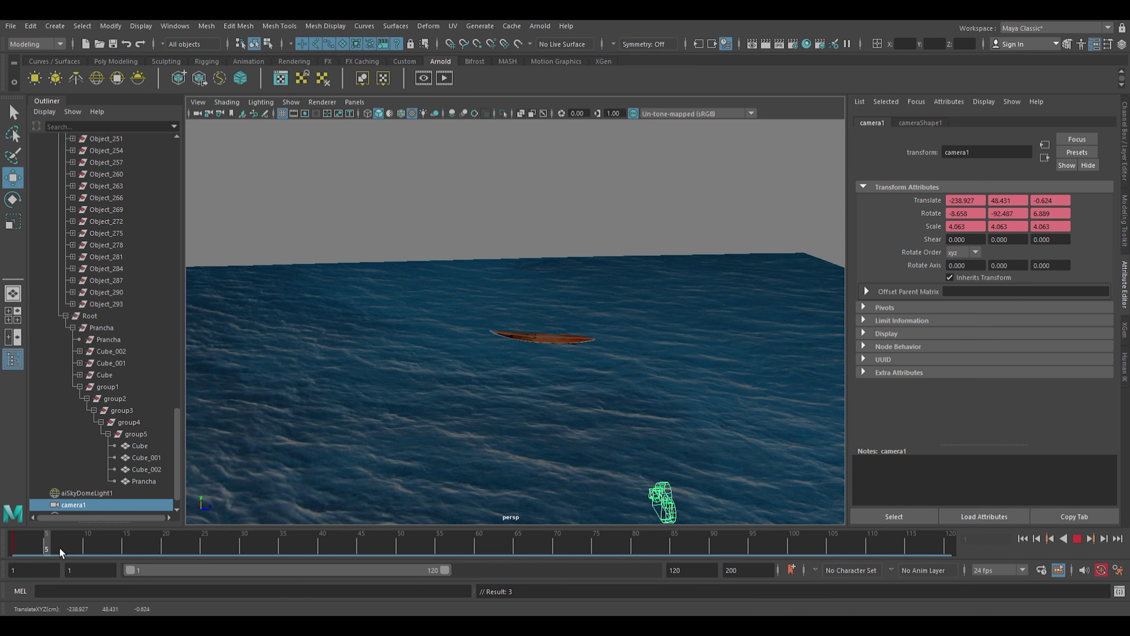
mouse_move(55, 550)
left_mouse_down()
mouse_move(24, 552)
mouse_move(87, 552)
left_mouse_up()
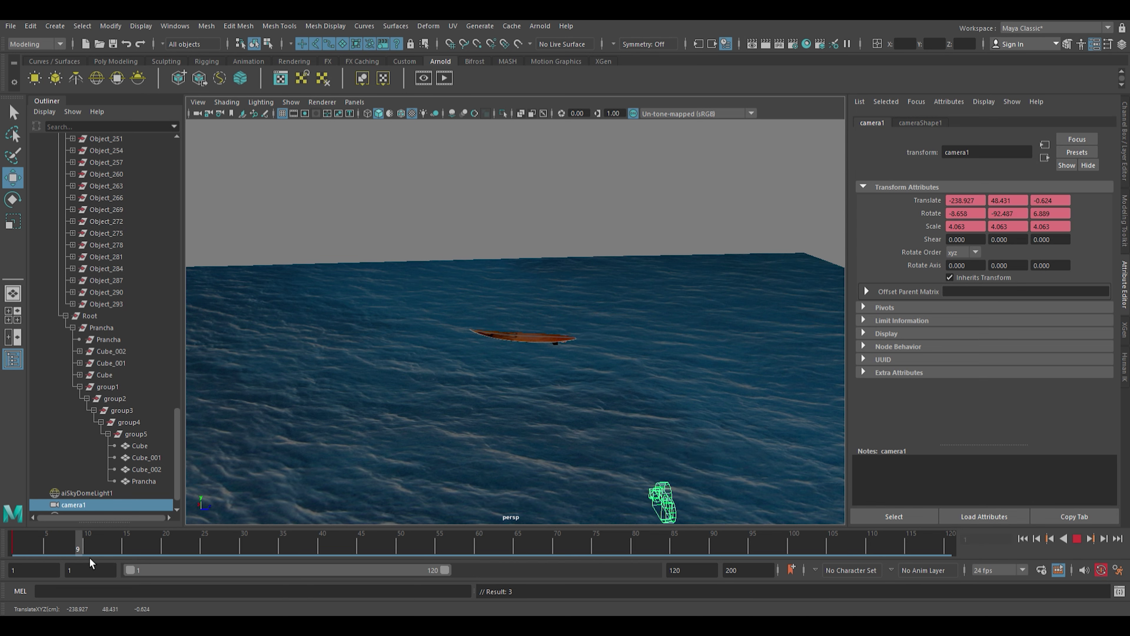
left_click_drag(723, 507, 611, 511)
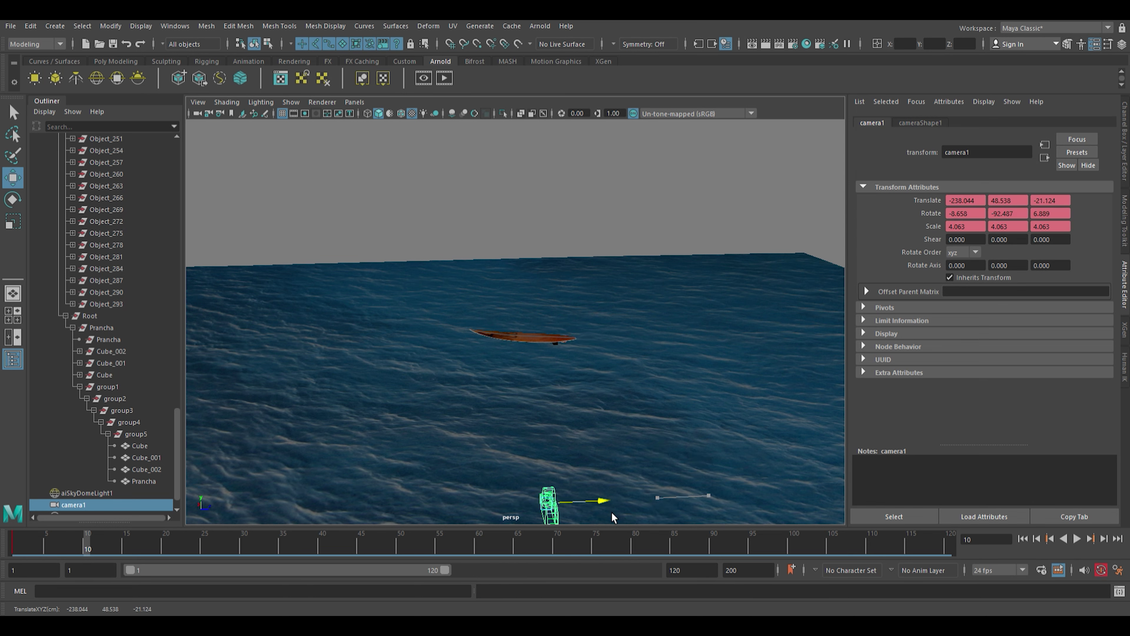
mouse_move(102, 558)
left_mouse_down()
mouse_move(180, 554)
mouse_move(167, 556)
left_mouse_up()
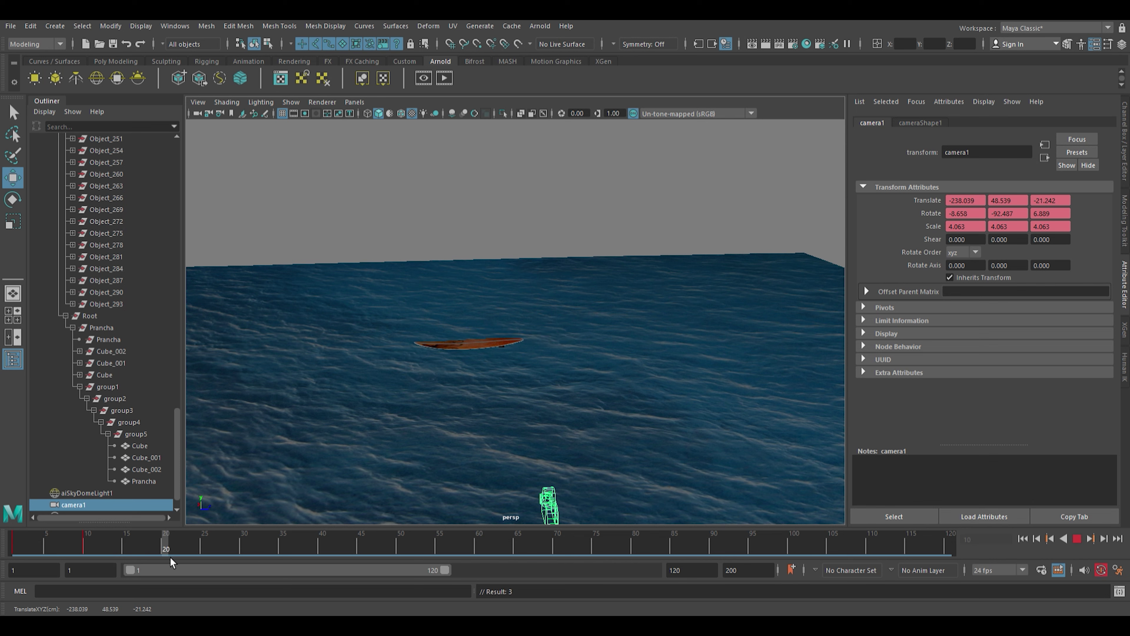
left_click_drag(607, 507, 532, 512)
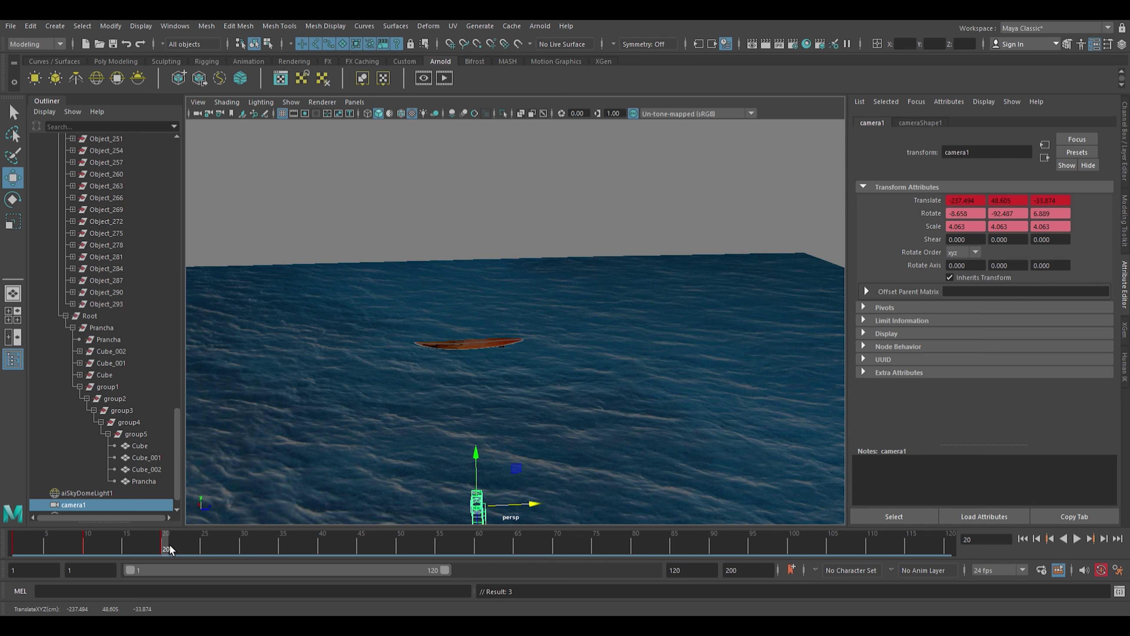
left_click_drag(170, 544, 242, 551)
left_click_drag(533, 505, 428, 506)
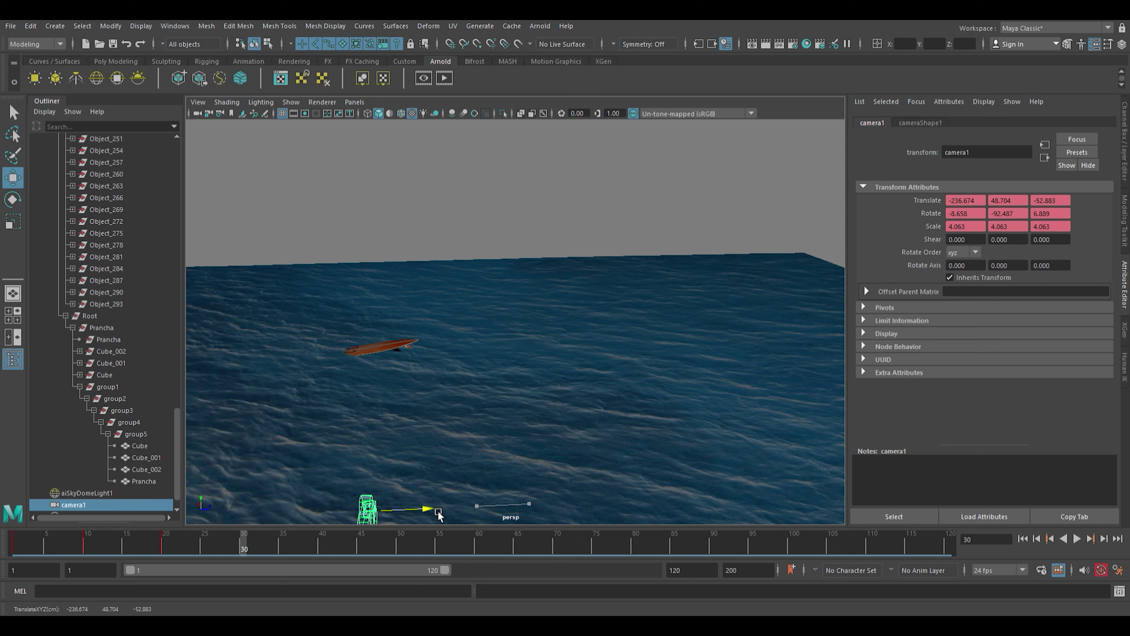
Move camera1 ahead of the board and key it at frames 40 and 50.
left_click_drag(249, 549, 327, 554)
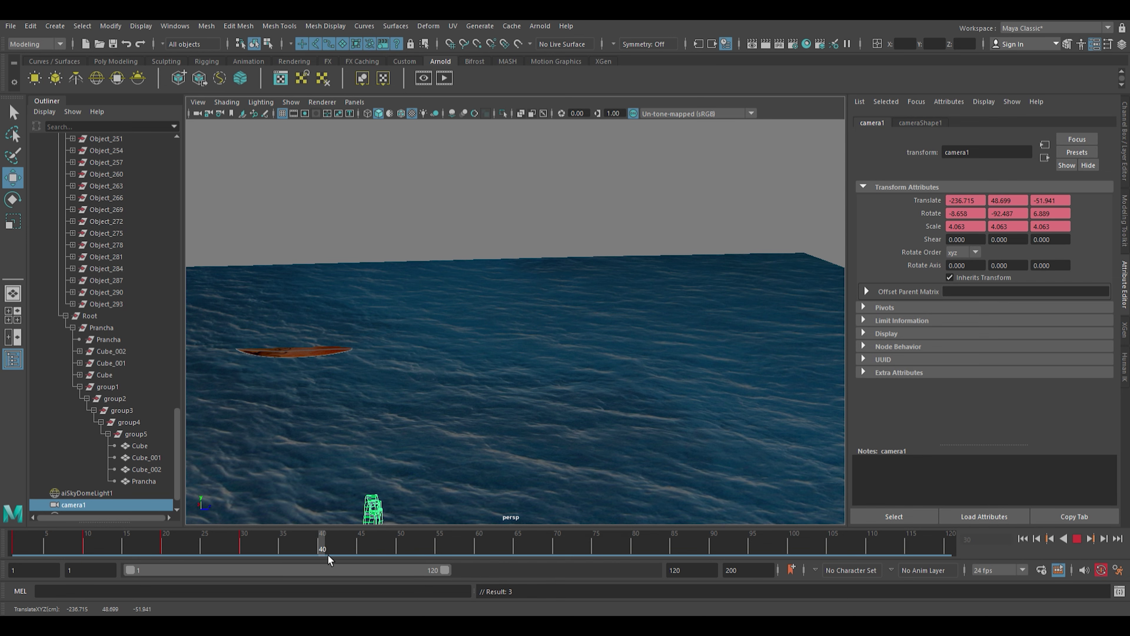
mouse_move(429, 510)
left_mouse_down()
mouse_move(290, 517)
mouse_move(328, 512)
left_mouse_up()
key("s")
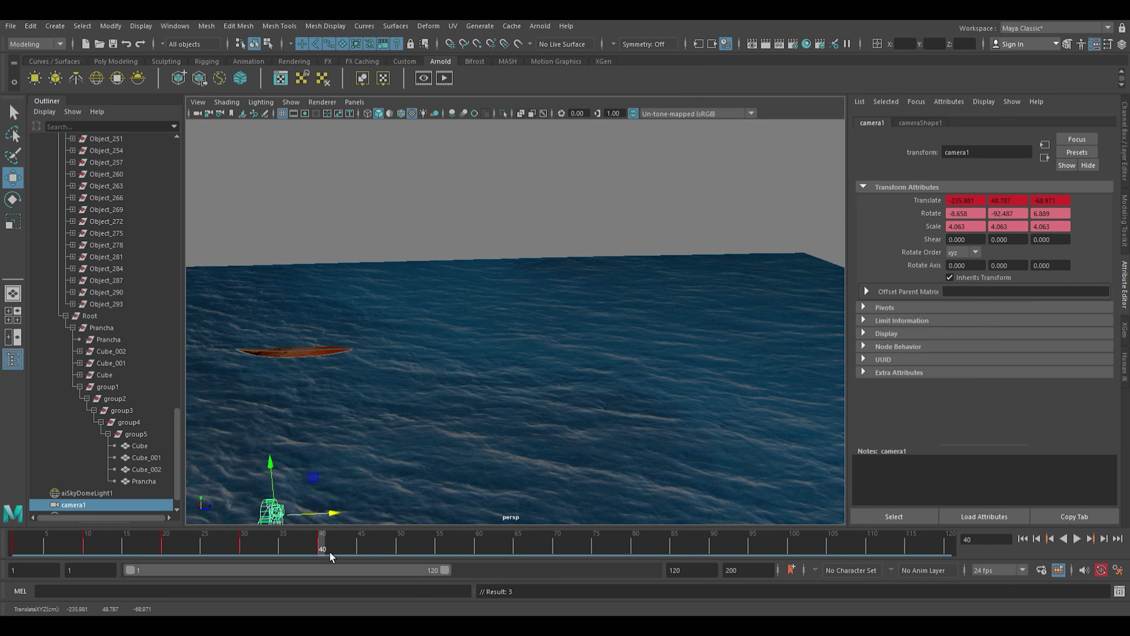
left_click_drag(328, 550, 401, 551)
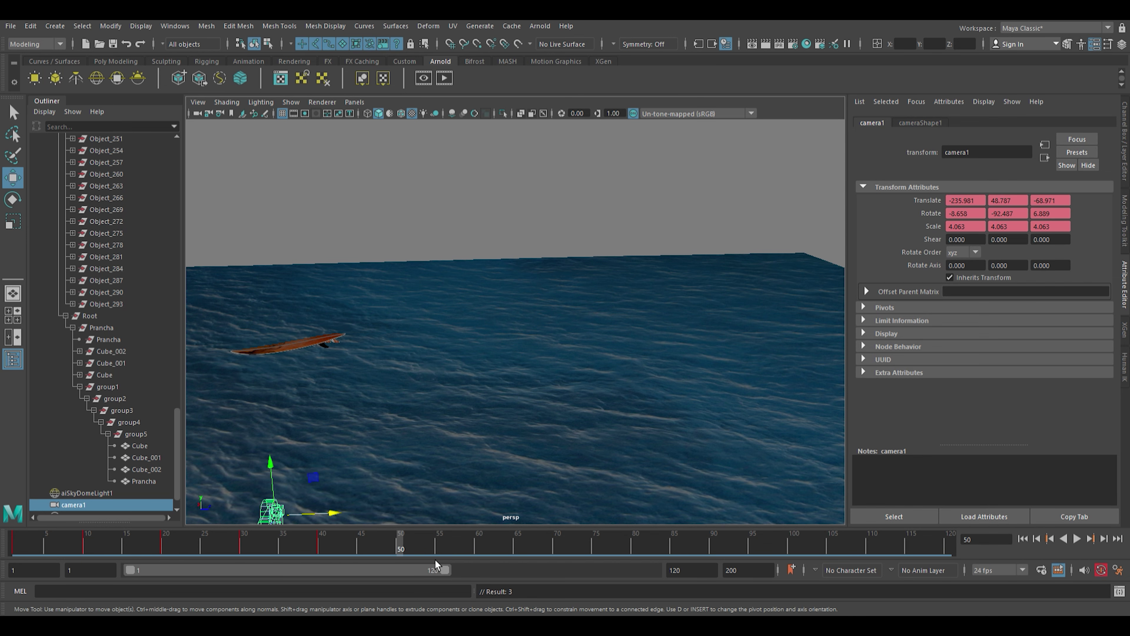
scroll(456, 428, "down", 3)
scroll(456, 425, "down", 3)
scroll(456, 430, "down", 3)
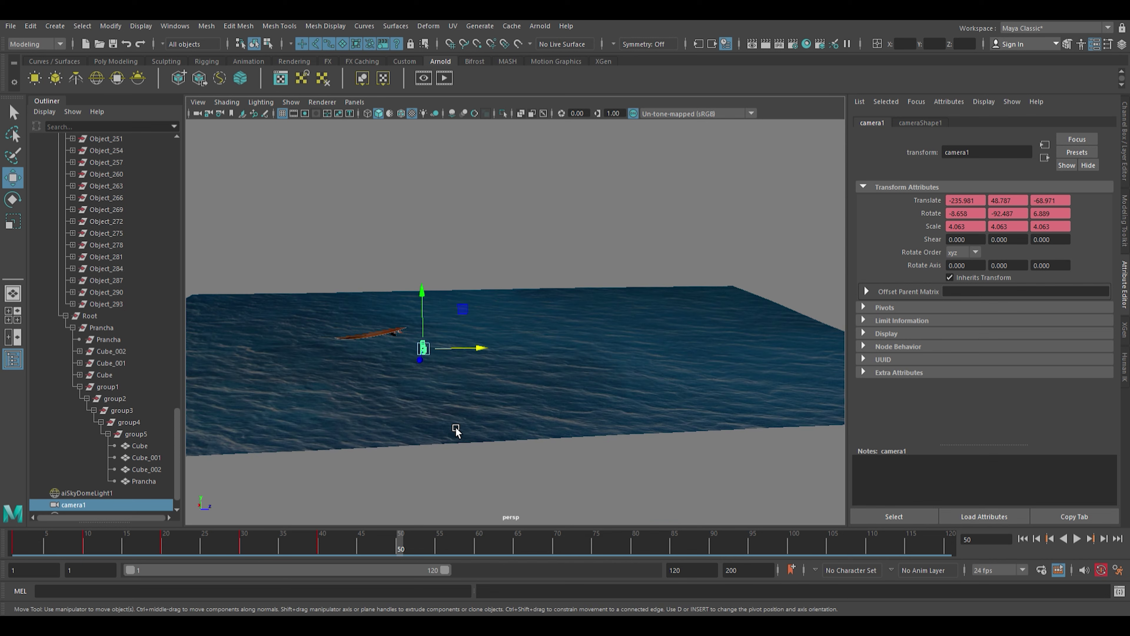
left_click_drag(472, 356, 420, 356)
key("s")
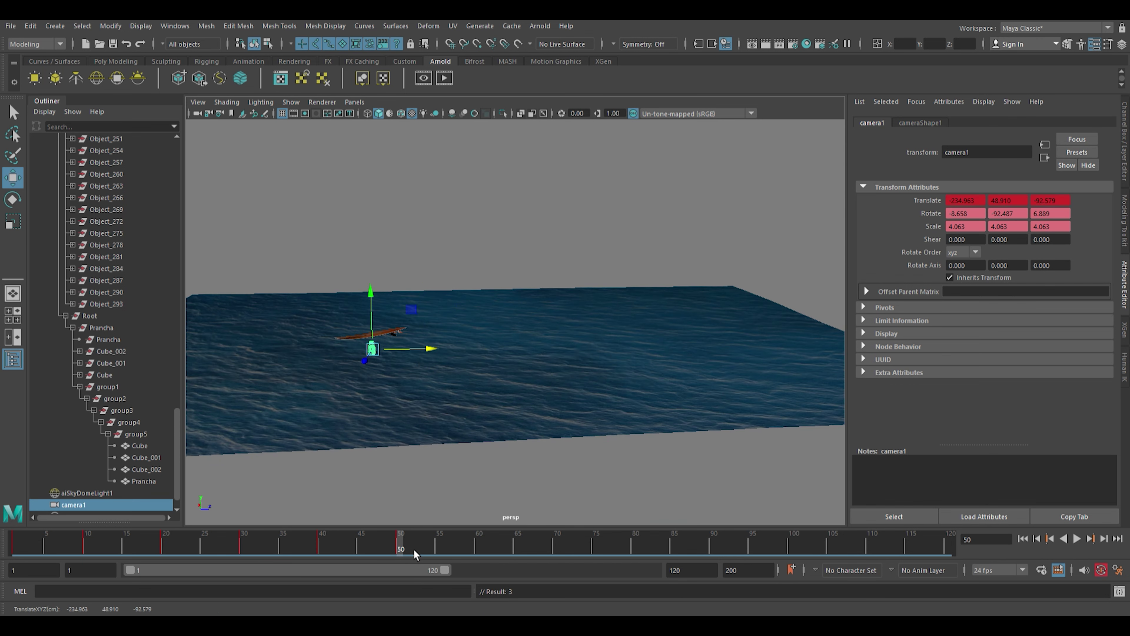
Move and key camera1 at frames 60 and 70, then play through to frame 80.
left_click_drag(418, 552, 480, 551)
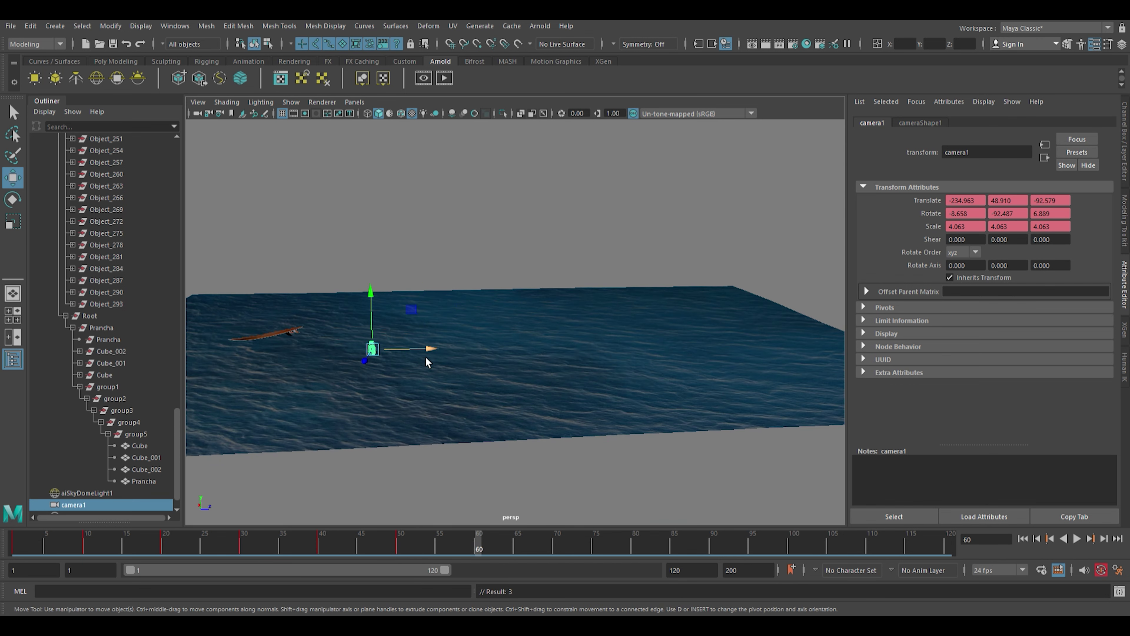
left_click_drag(425, 357, 359, 368)
key("s")
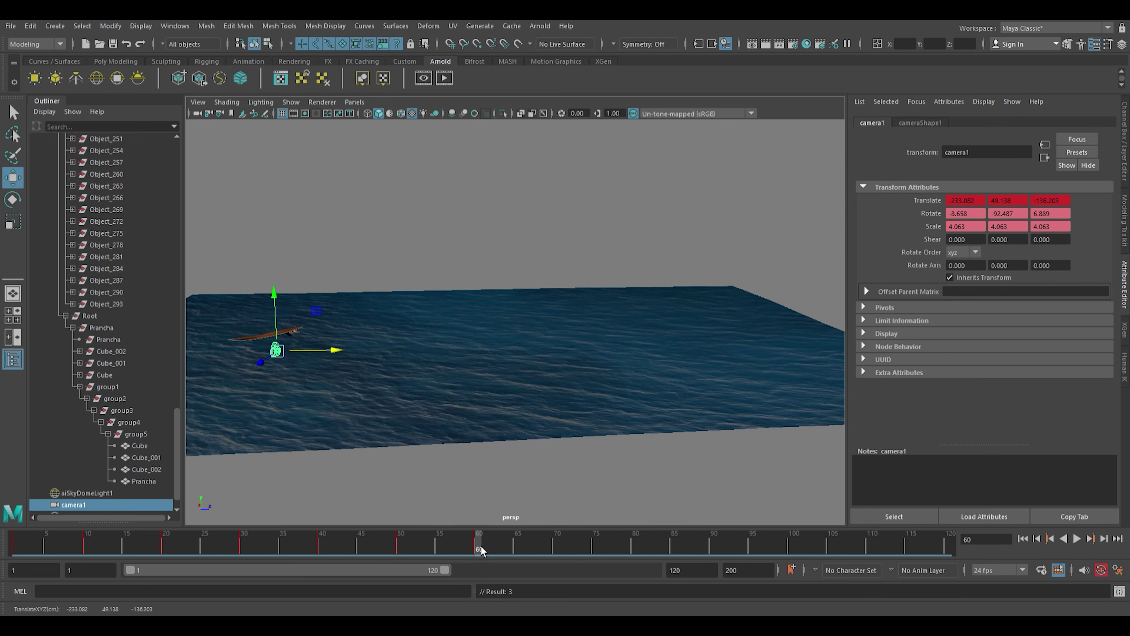
key("alt+v")
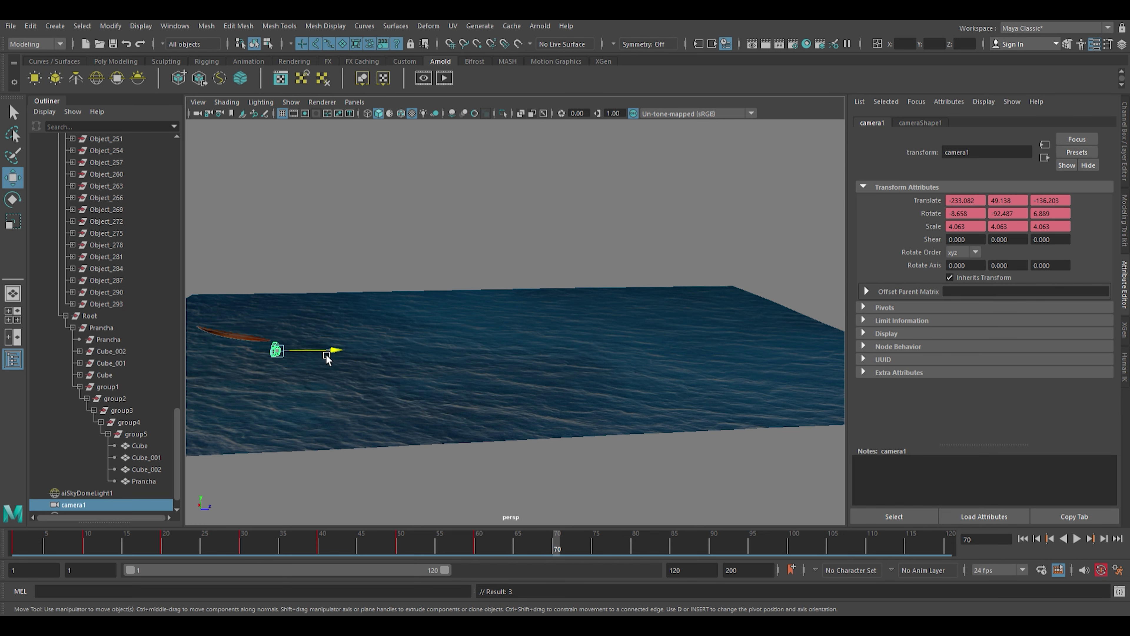
left_click_drag(327, 358, 267, 359)
key("s")
key("alt+v")
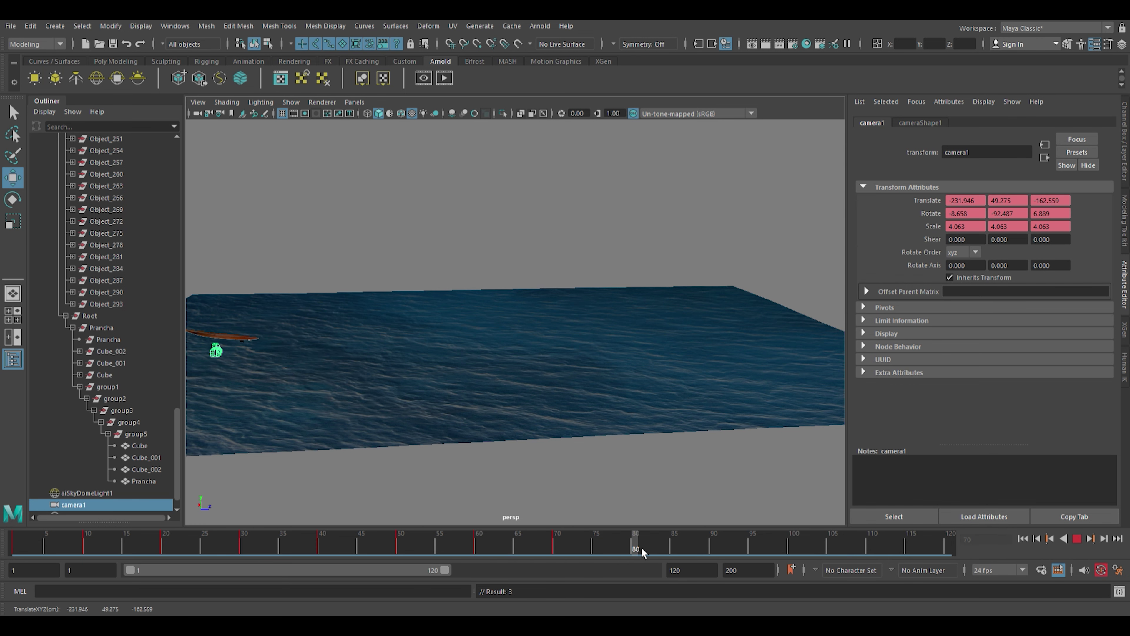
left_click(642, 551)
Move camera1 ahead at frame 80, then readjust and re-key it at frames 70 and 60.
left_click_drag(283, 359, 252, 364)
middle_click_drag(252, 364, 491, 377, "alt")
left_click_drag(510, 368, 410, 387)
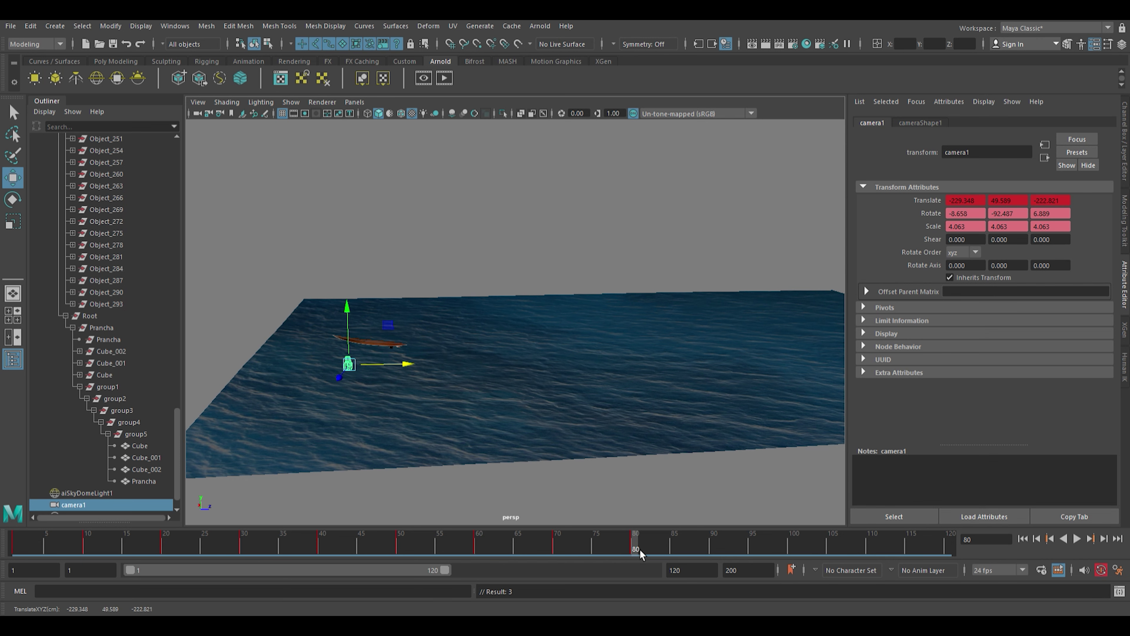
left_click_drag(641, 553, 557, 553)
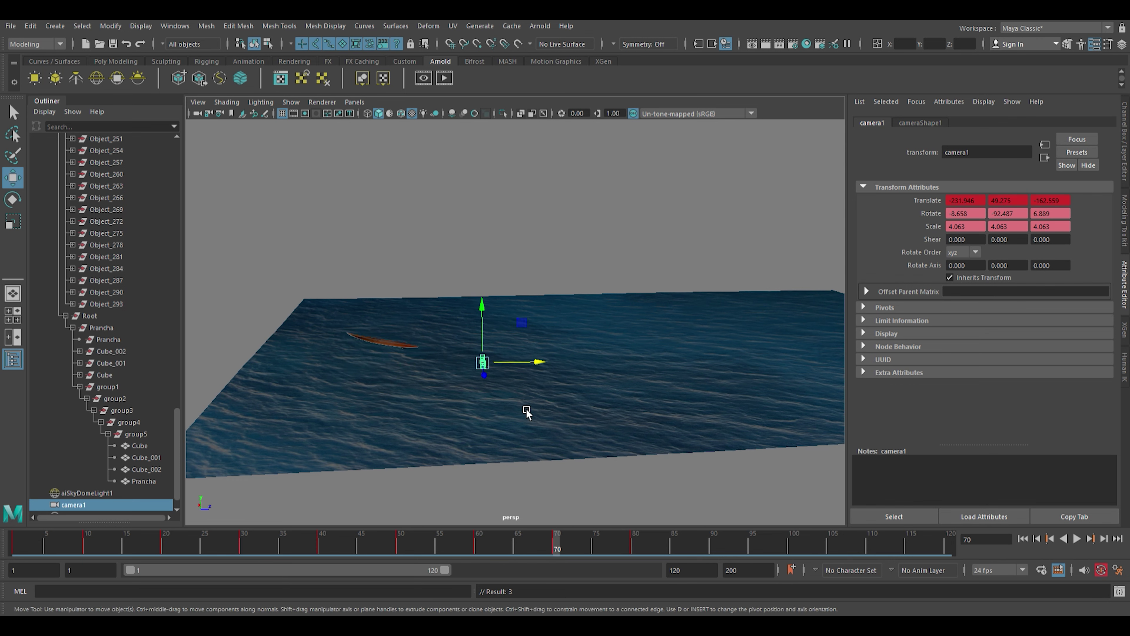
left_click_drag(533, 369, 438, 368)
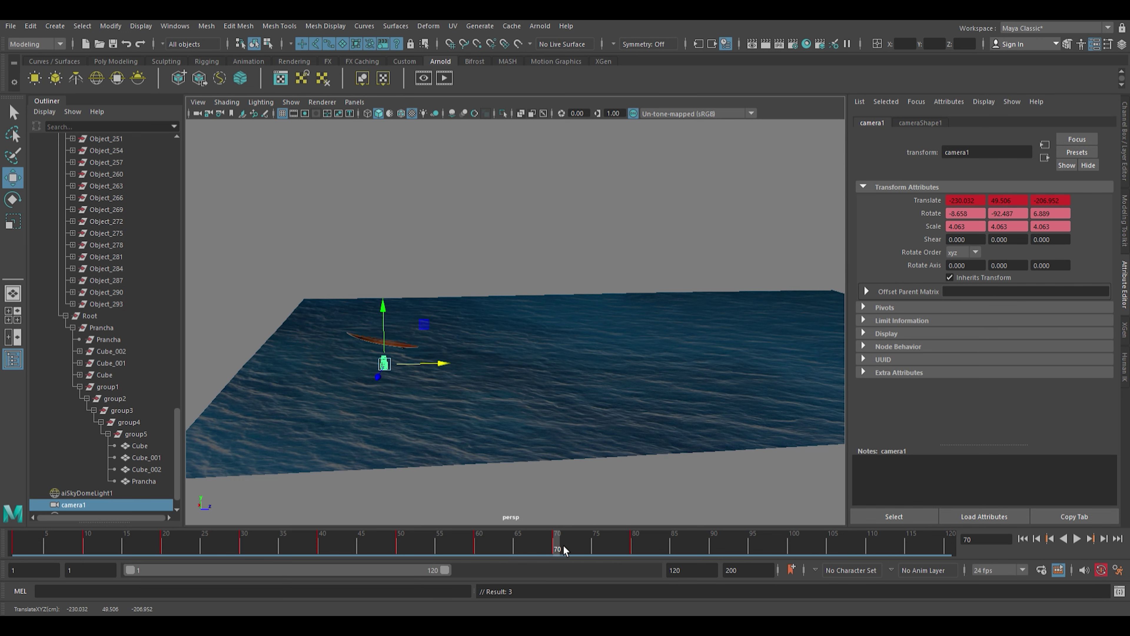
left_click_drag(564, 551, 525, 554)
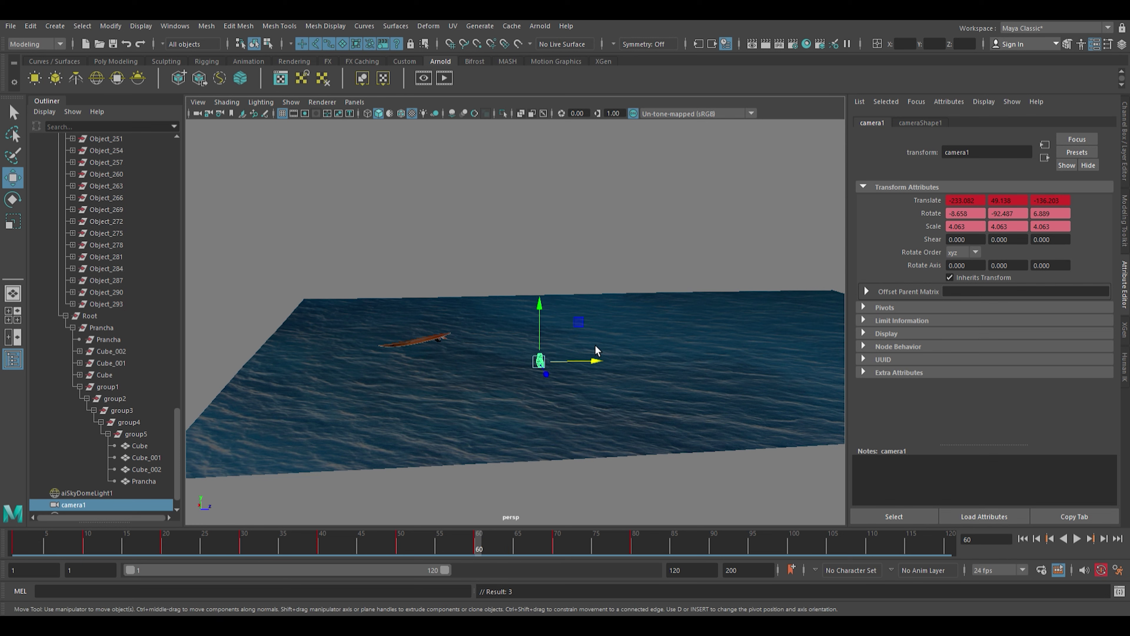
left_click_drag(587, 361, 597, 371)
key("shift+w")
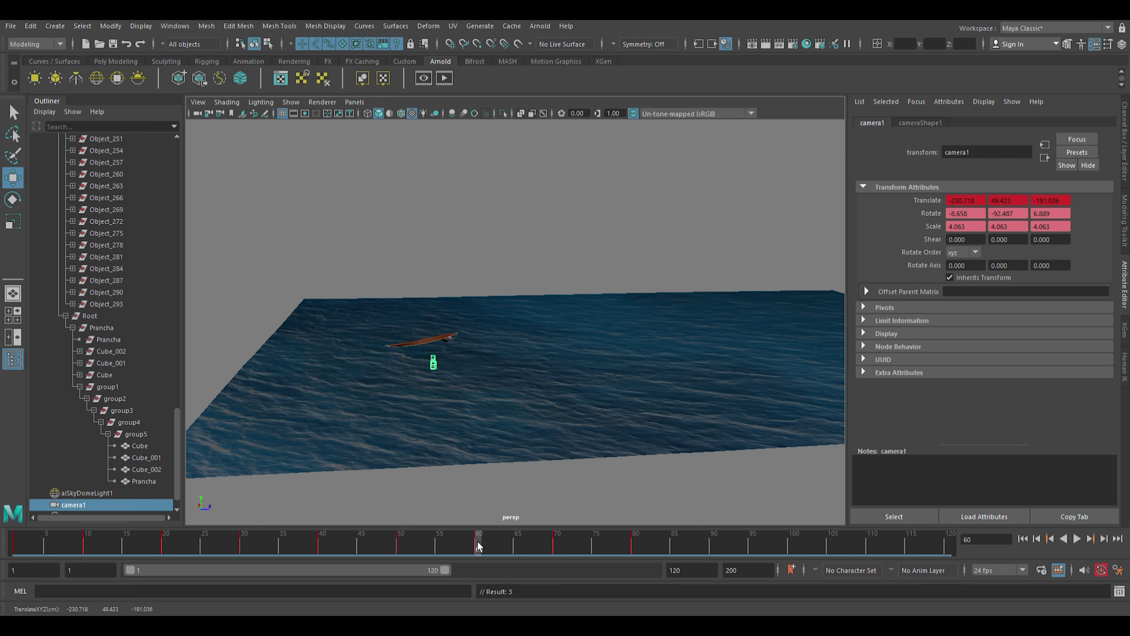
Readjust camera1's positions at frames 50 and 30 and re-key them.
left_click_drag(479, 545, 407, 549)
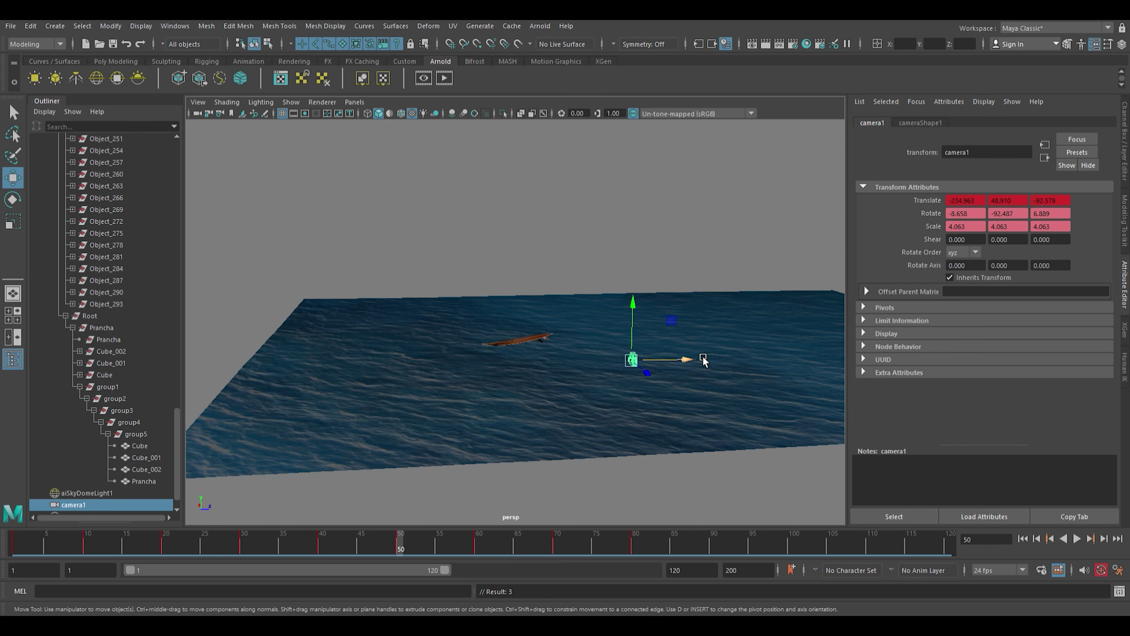
left_click_drag(704, 360, 662, 376)
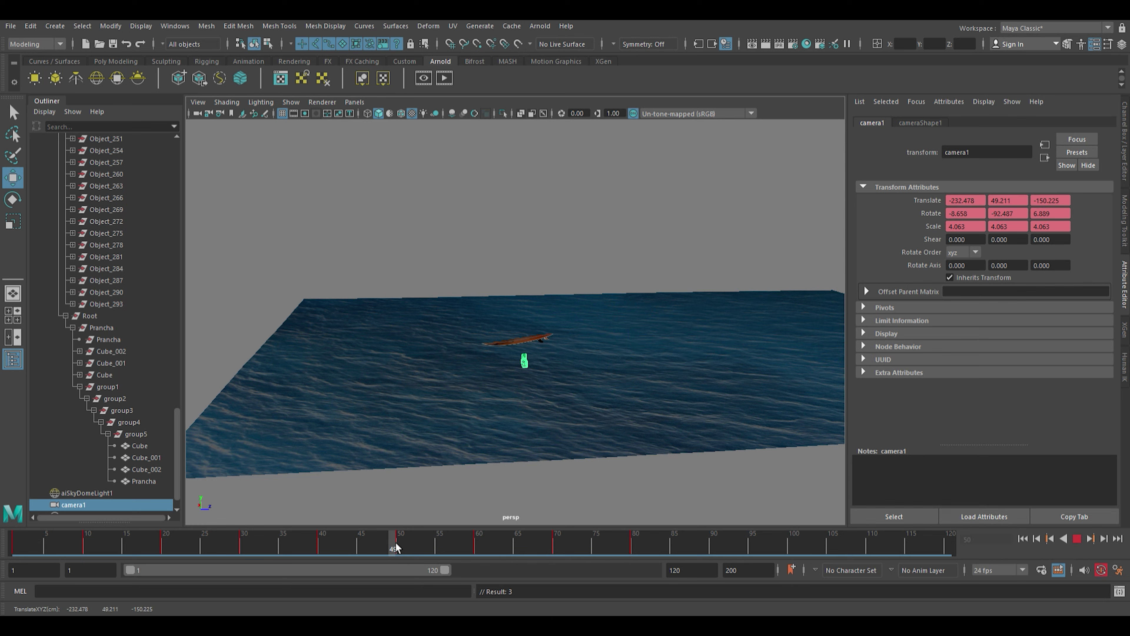
left_click_drag(396, 550, 323, 550)
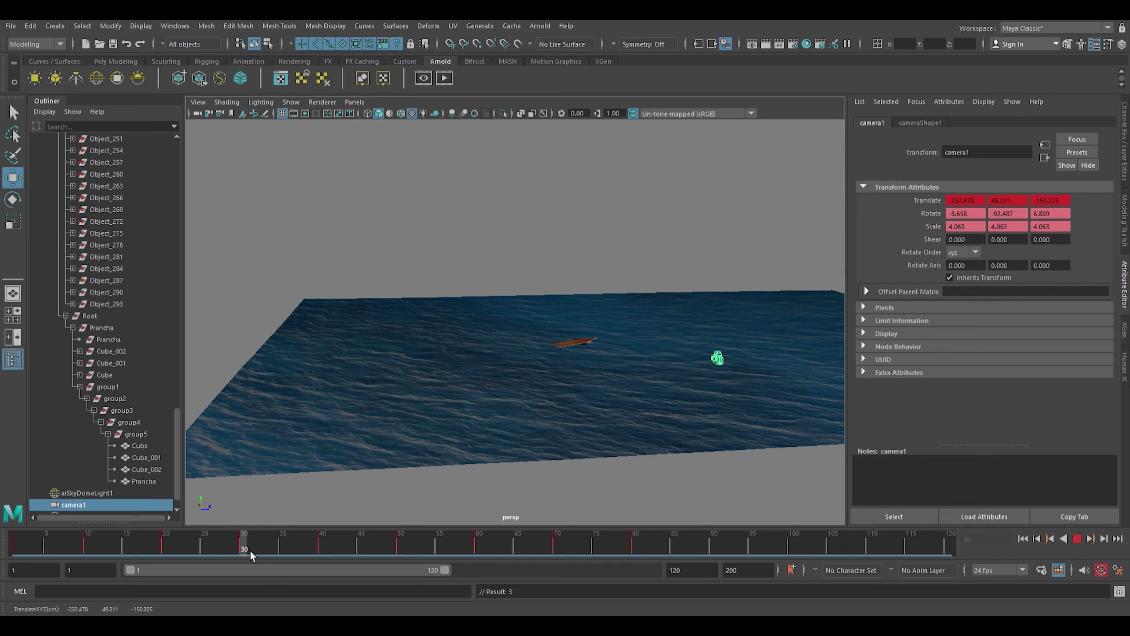
left_click_drag(765, 358, 726, 377)
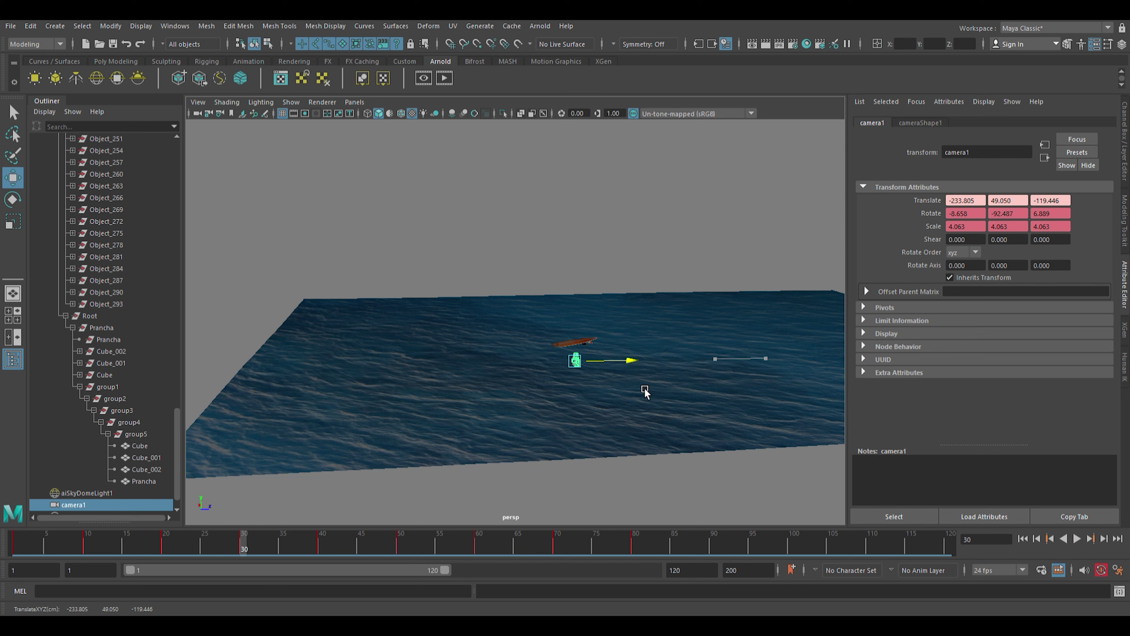
key("shift+w")
Slide camera1 closer to the surfboard at frame 20 and key its new position.
left_click_drag(254, 546, 165, 553)
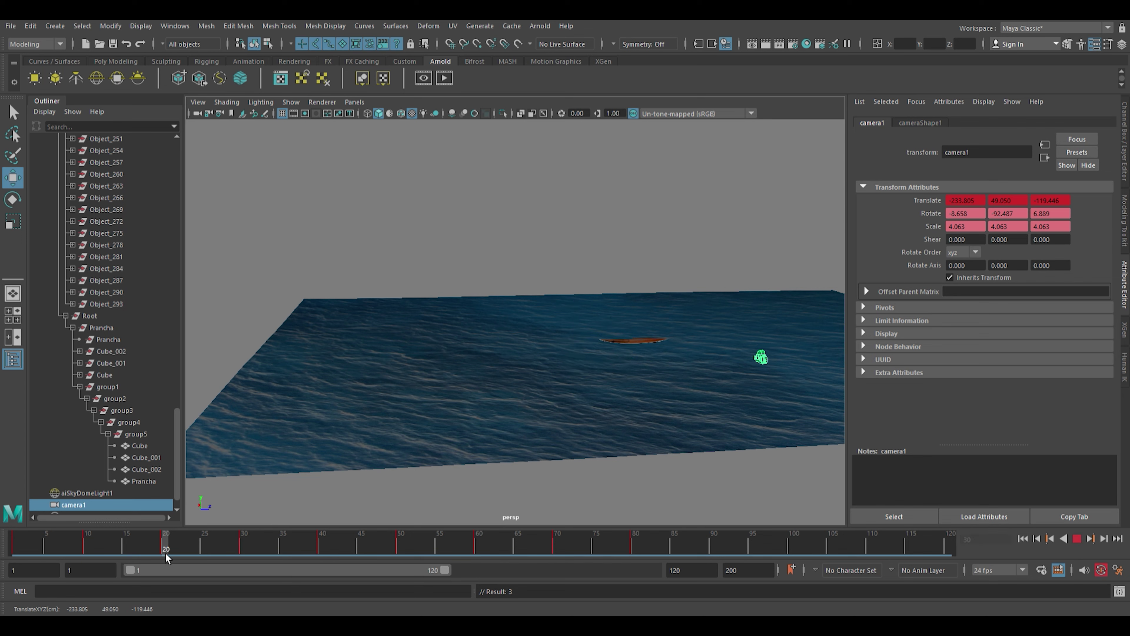
left_click_drag(343, 475, 613, 392, "alt")
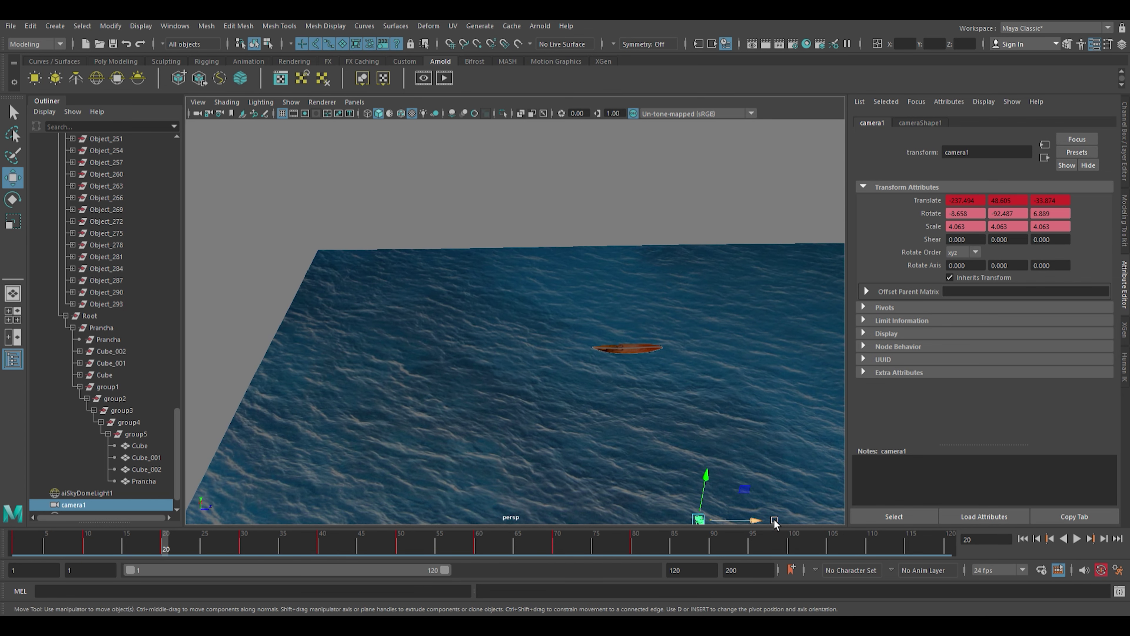
left_click_drag(754, 525, 730, 527)
key("shift+w")
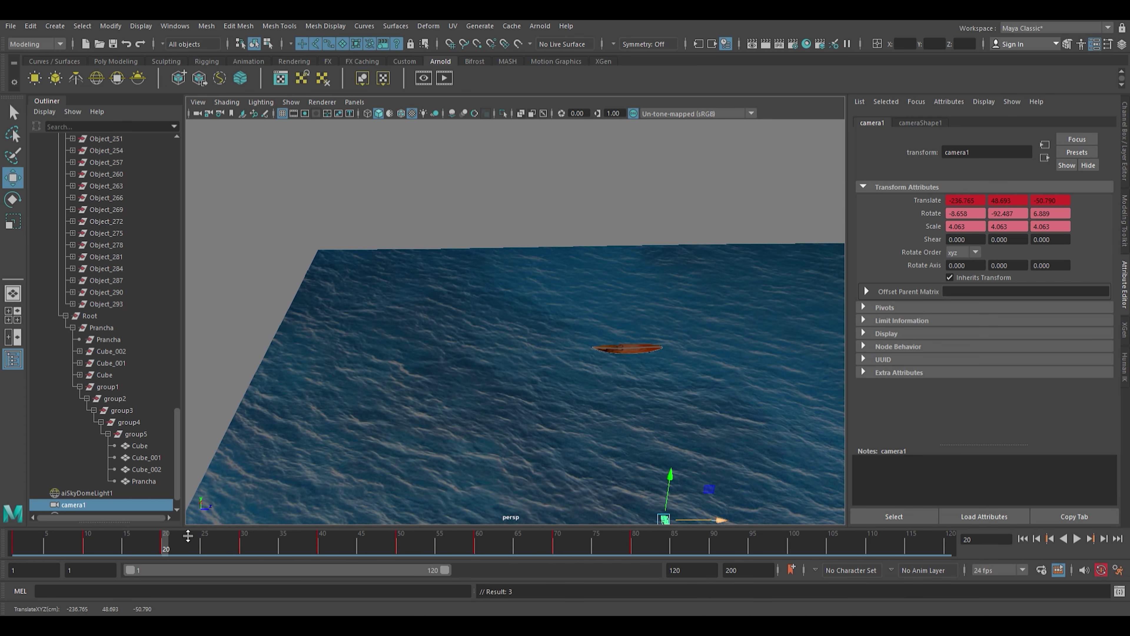
left_click_drag(167, 543, 87, 544)
Play back the animation, go to frame 80 and save the scene.
scroll(530, 232, "down", 3)
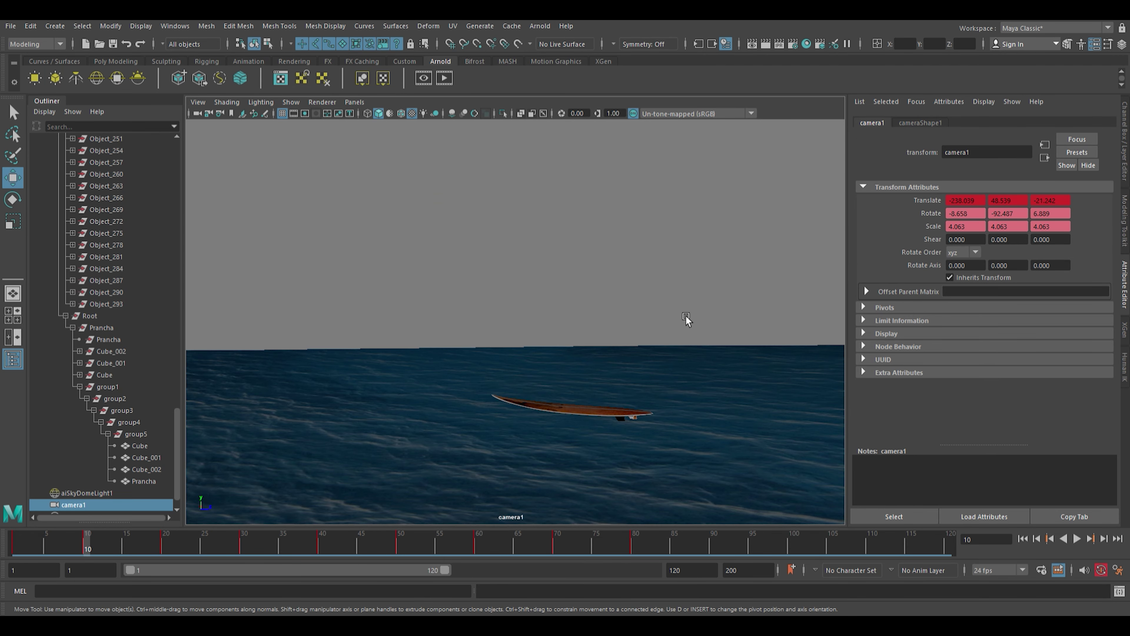
key("alt+shift+v")
key("alt+v")
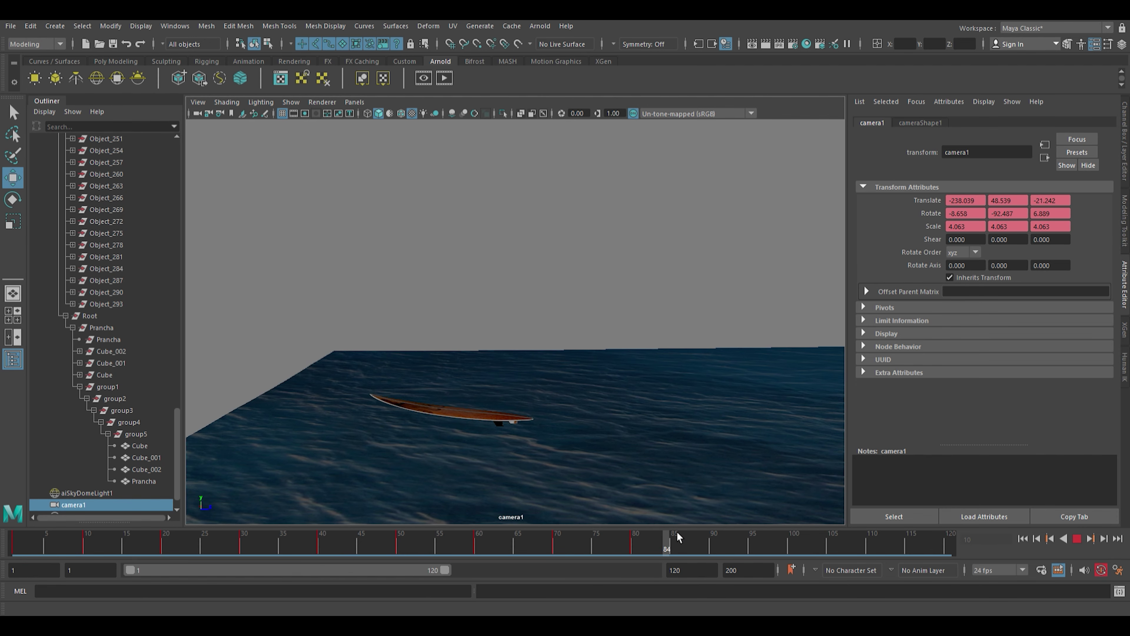
left_click_drag(677, 538, 638, 538)
key("ctrl+s")
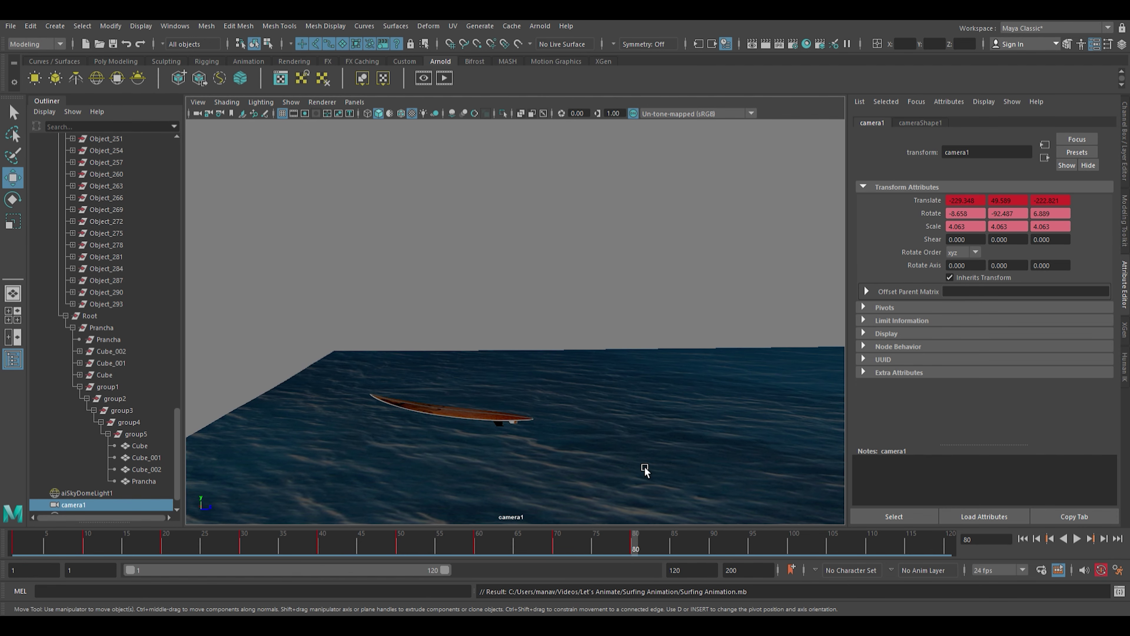
Set the animation end and playback end frames to 80, then save again.
type("80")
key("Return")
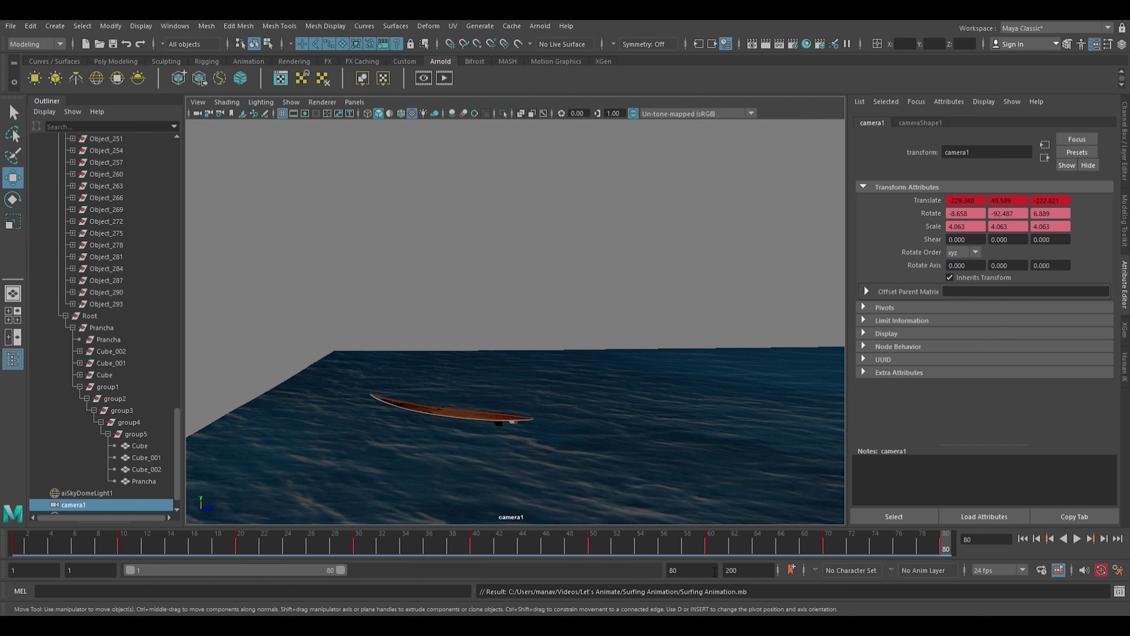
type("80")
key("Return")
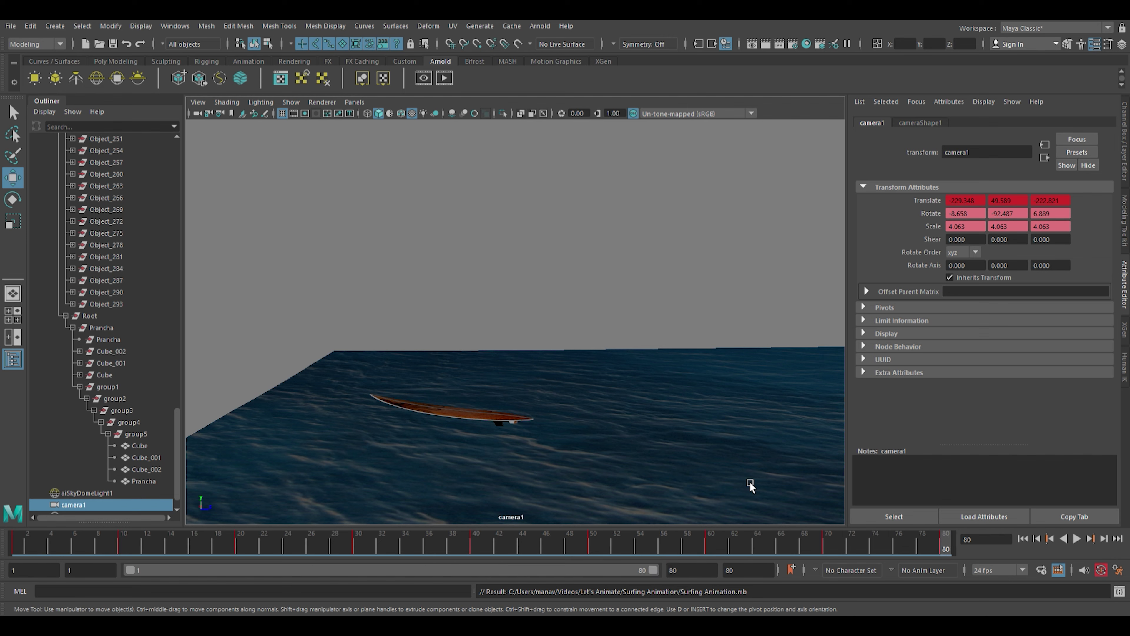
key("ctrl+s")
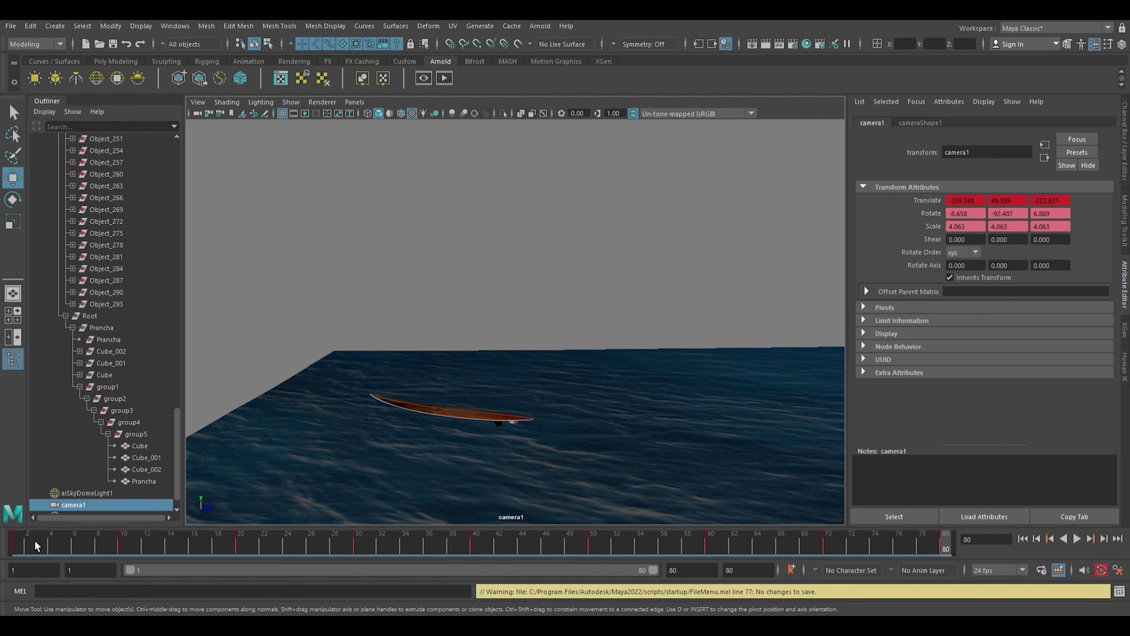
Move camera1 closer to the board and key it at frame 1.
left_click_drag(37, 545, 16, 546)
middle_click_drag(674, 409, 625, 299, "alt")
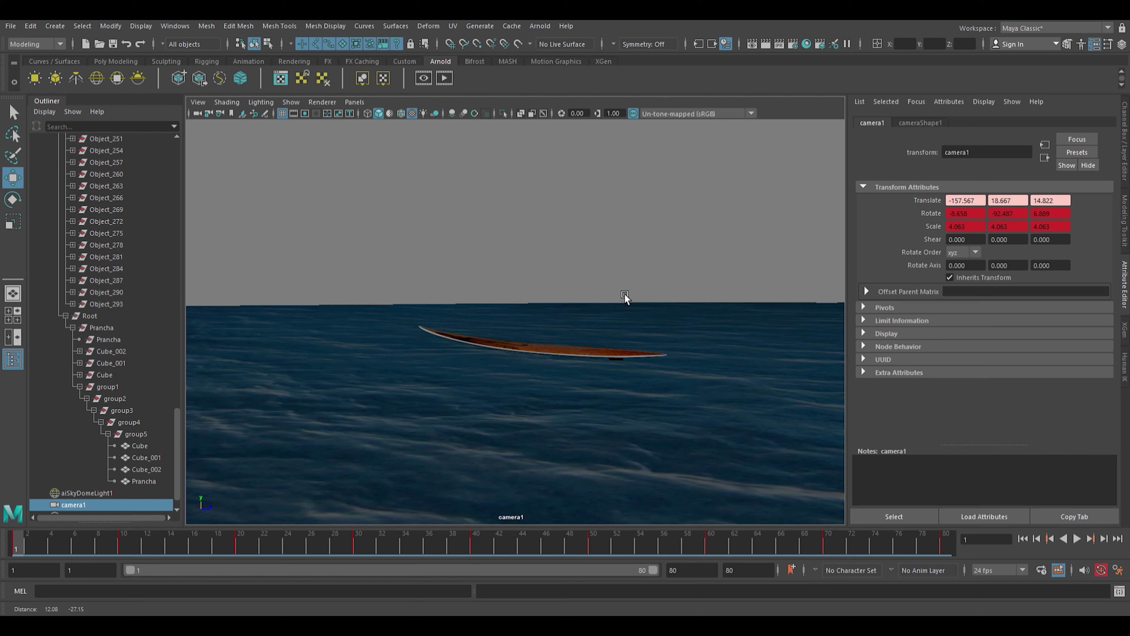
key("shift+w")
key("alt+v")
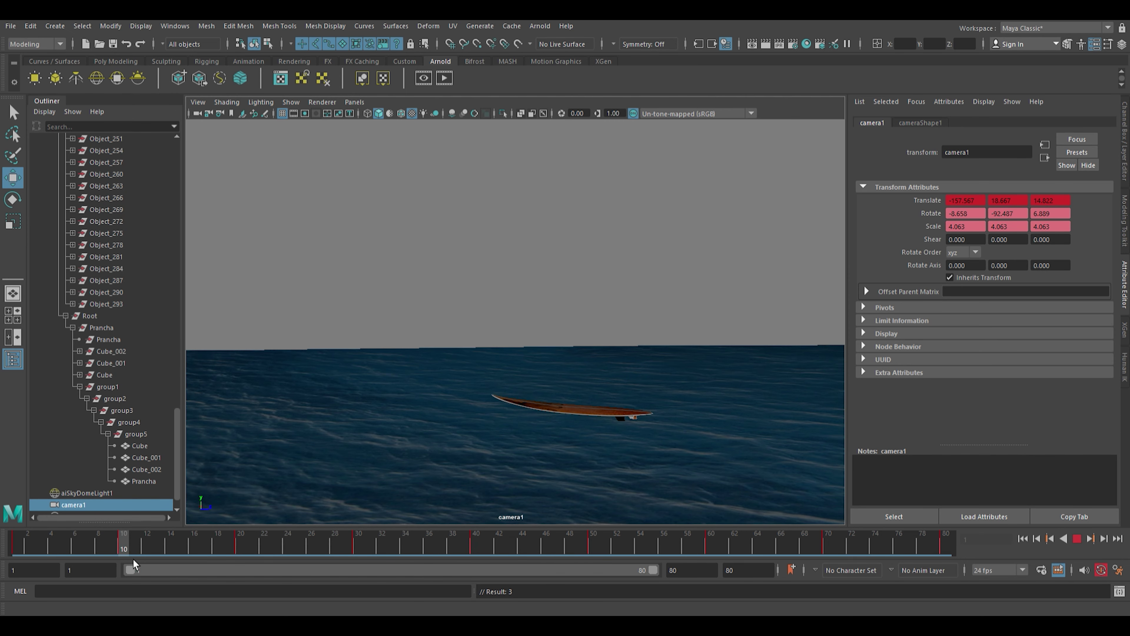
key("Escape")
Dolly camera1 closer at frames 10 and 20, framing the board larger and higher.
mouse_move(639, 512)
right_mouse_down("alt")
mouse_move(709, 447)
mouse_move(673, 392)
right_mouse_up("alt")
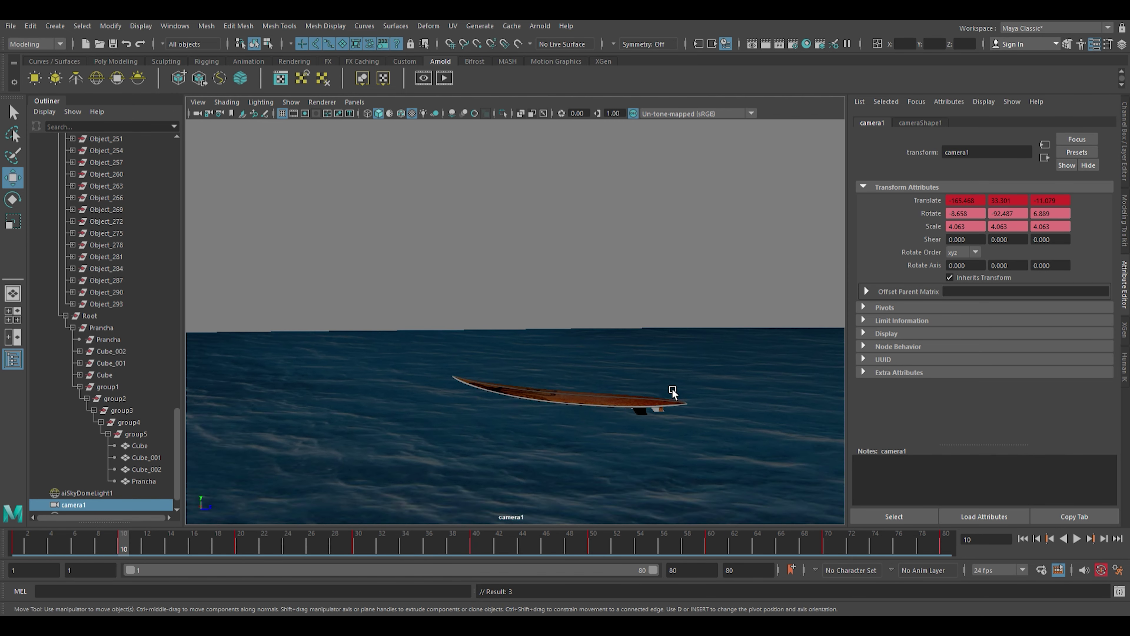
middle_click_drag(674, 392, 590, 286, "alt")
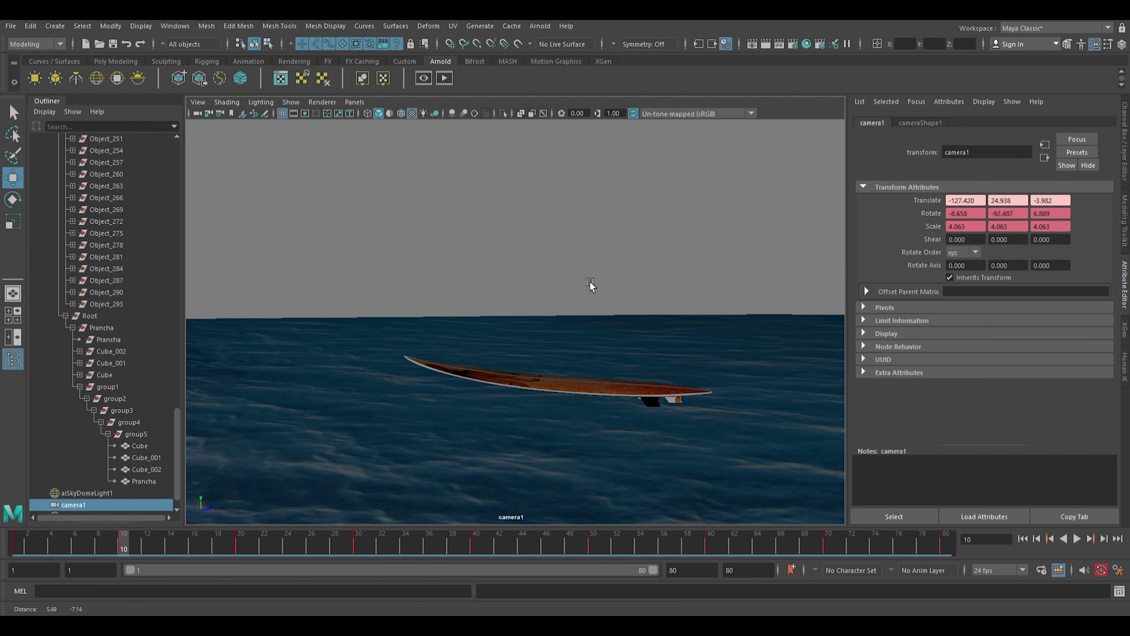
left_click(140, 547)
key("alt+v")
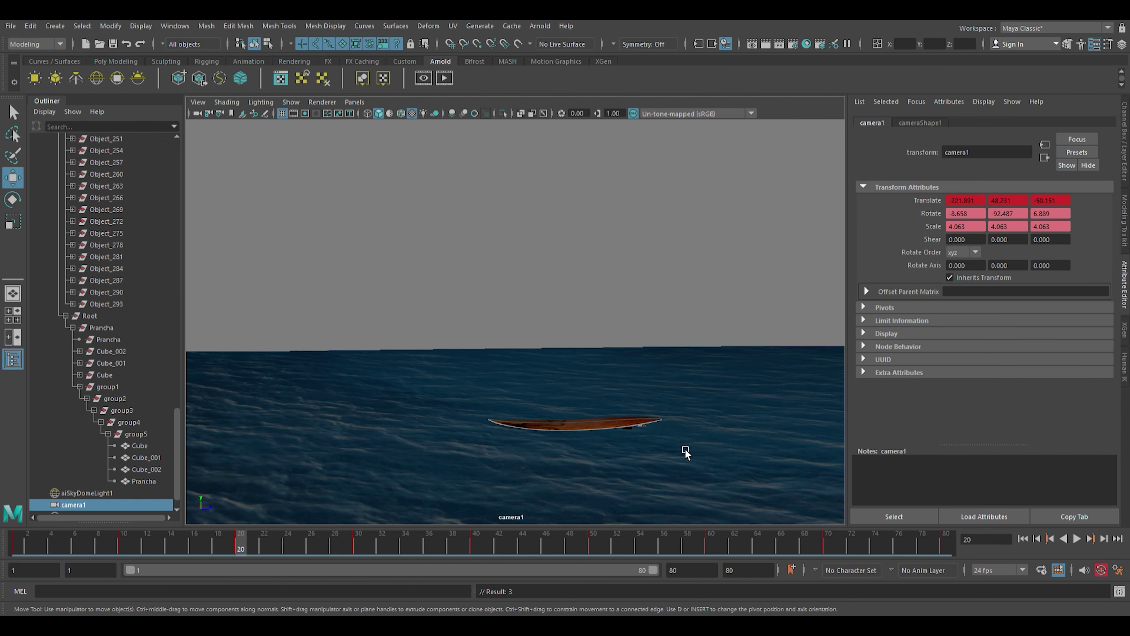
key("Escape")
right_click_drag(687, 458, 676, 492, "alt")
middle_click_drag(676, 492, 569, 345, "alt")
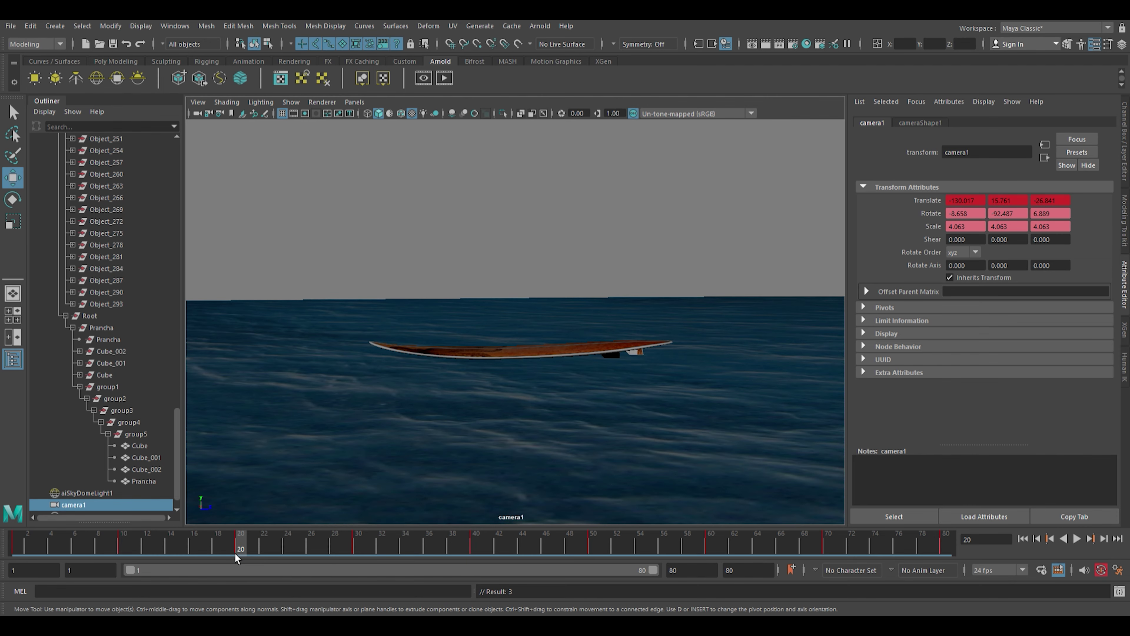
left_click_drag(235, 554, 358, 548)
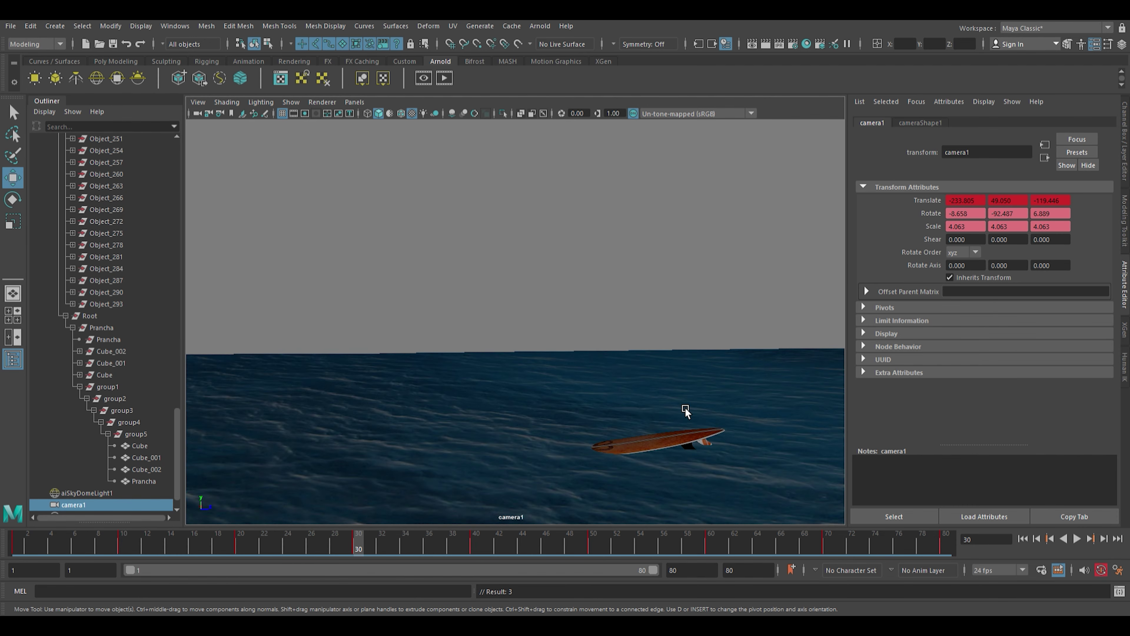
Select the surfboard's group5 and rotate it around its vertical axis at frame 30.
right_click_drag(676, 457, 475, 290, "alt")
left_click(132, 423)
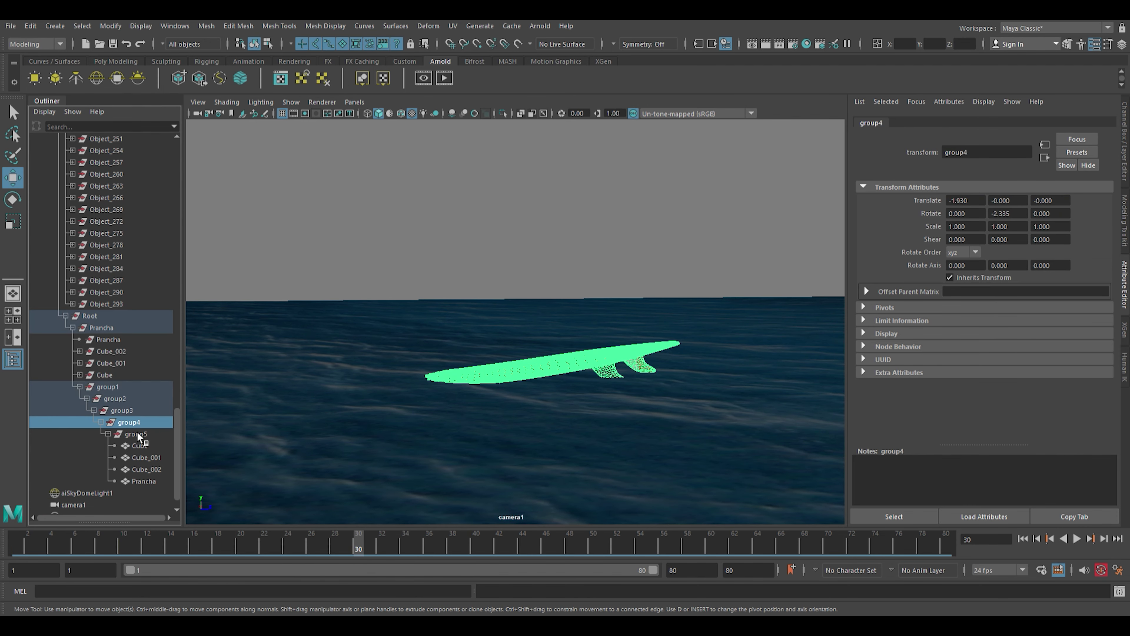
left_click(150, 438)
key("e")
left_click_drag(537, 411, 552, 416)
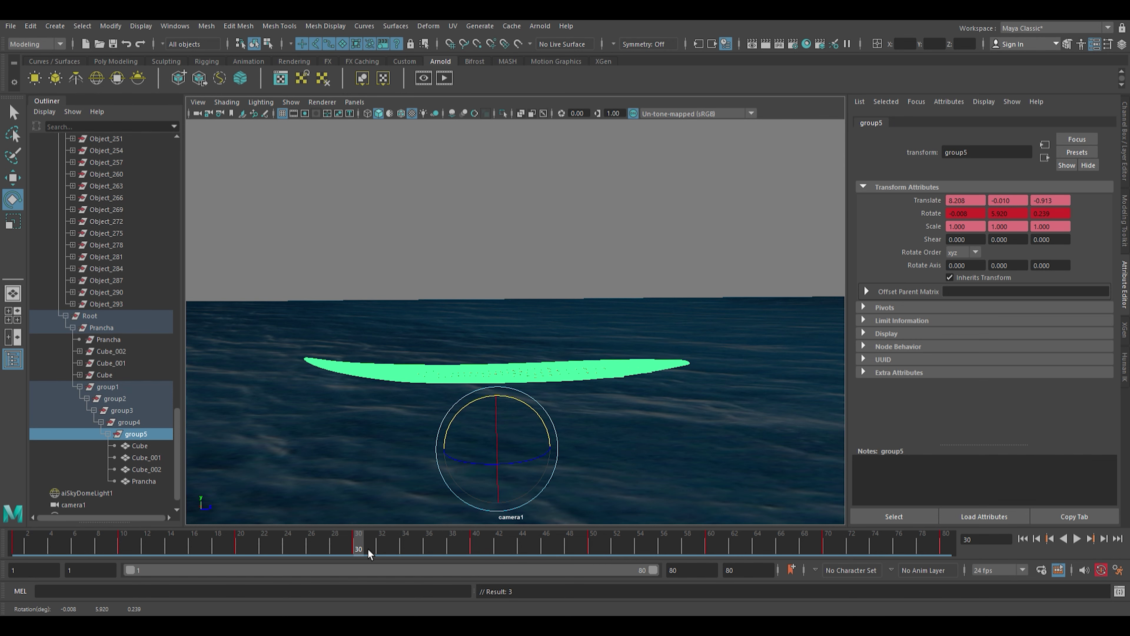
left_click_drag(369, 554, 475, 549)
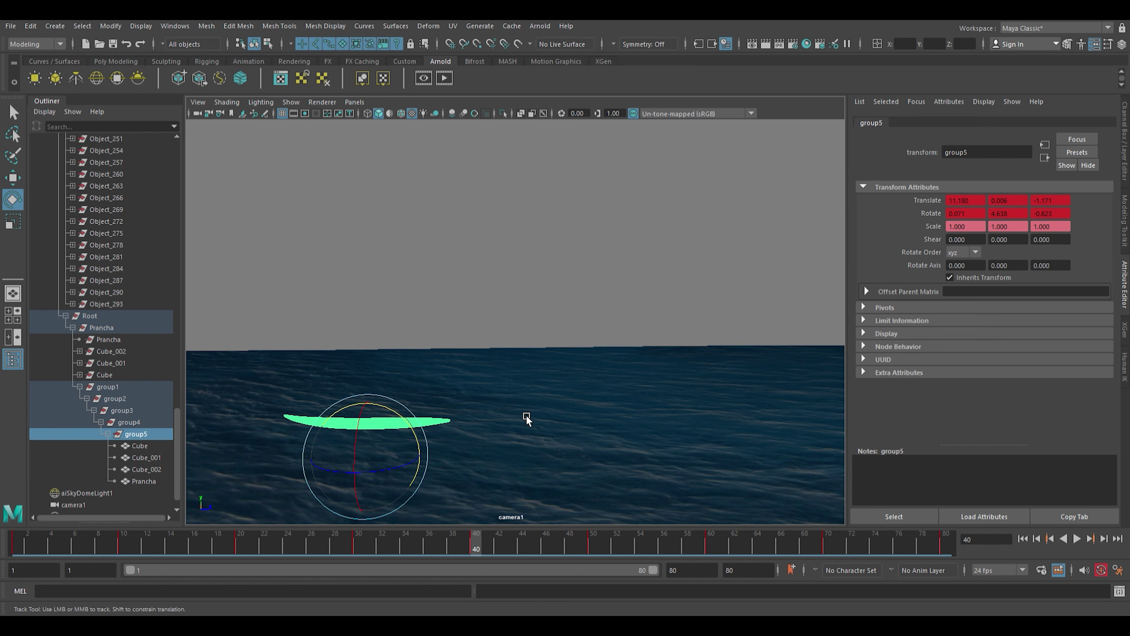
Adjust the board's position and angle on the water at frames 40 and 50.
left_click_drag(526, 419, 687, 374)
key("w")
scroll(561, 450, "up", 3)
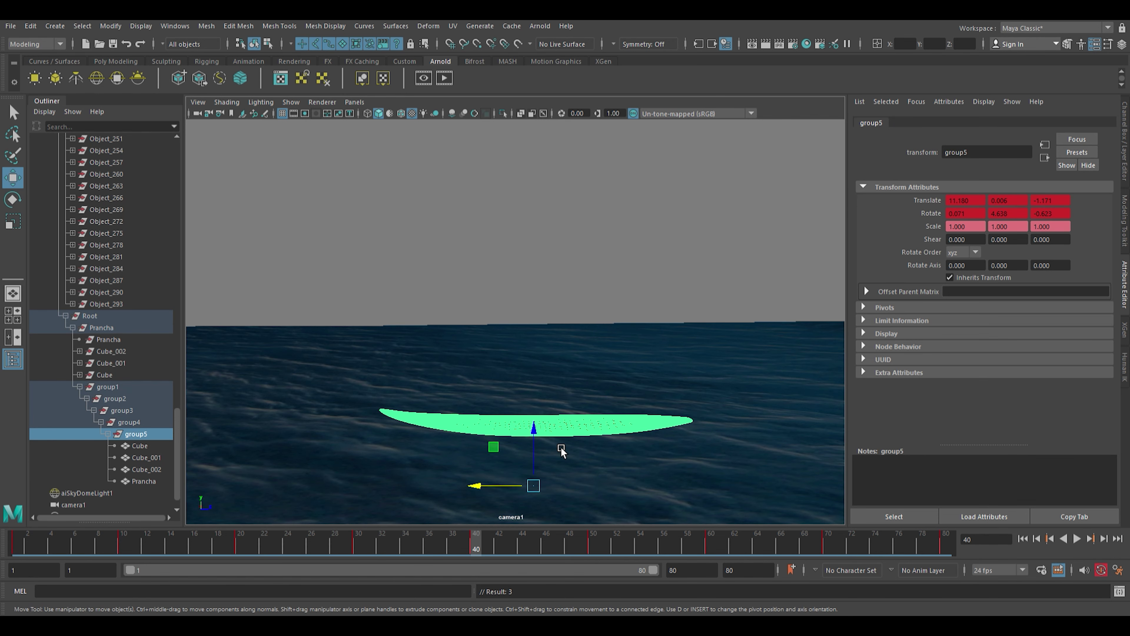
middle_click_drag(560, 450, 540, 374, "alt")
left_click_drag(482, 552, 594, 550)
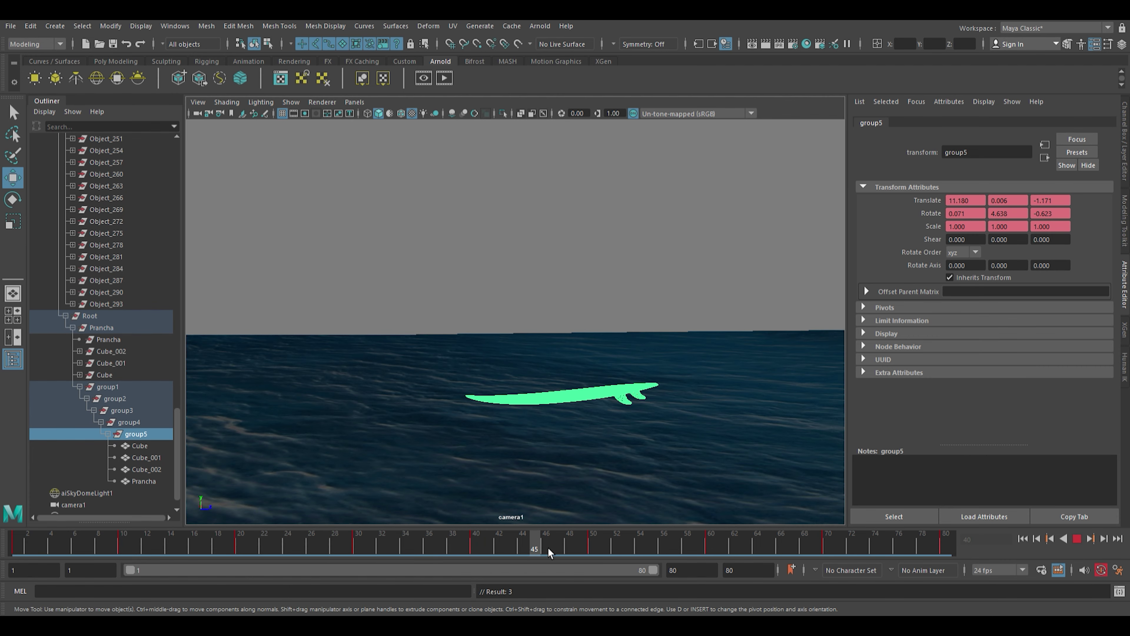
mouse_move(605, 464)
left_mouse_down("alt")
mouse_move(497, 315)
mouse_move(568, 391)
left_mouse_up("alt")
key("e")
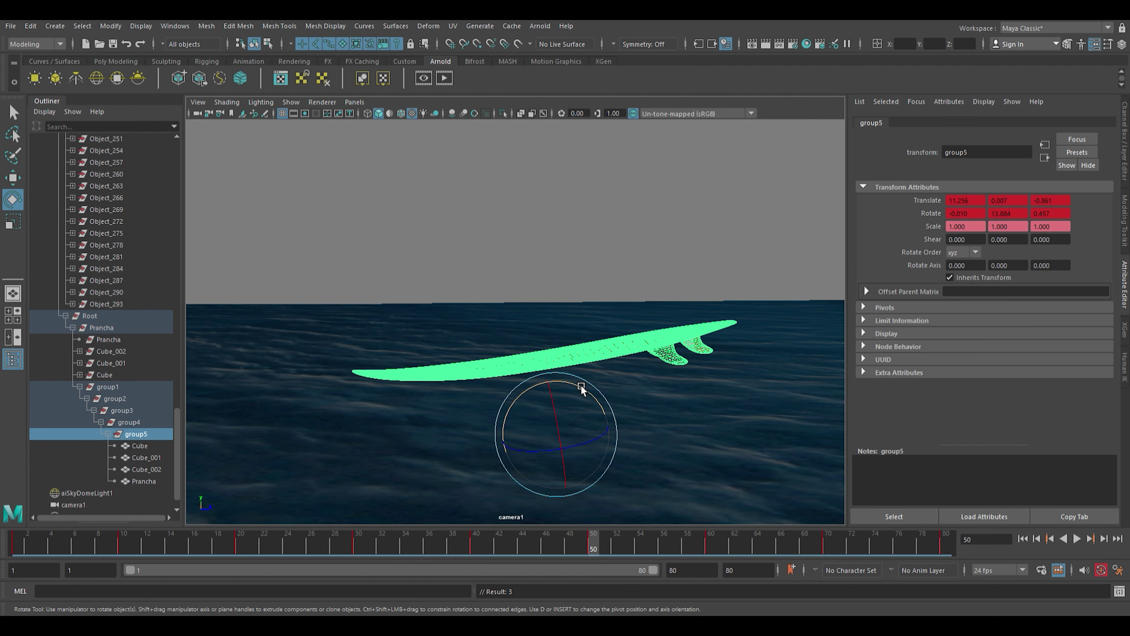
key("w")
Reframe the board at frames 60, 70 and 80, then save the scene.
left_click_drag(596, 552, 711, 550)
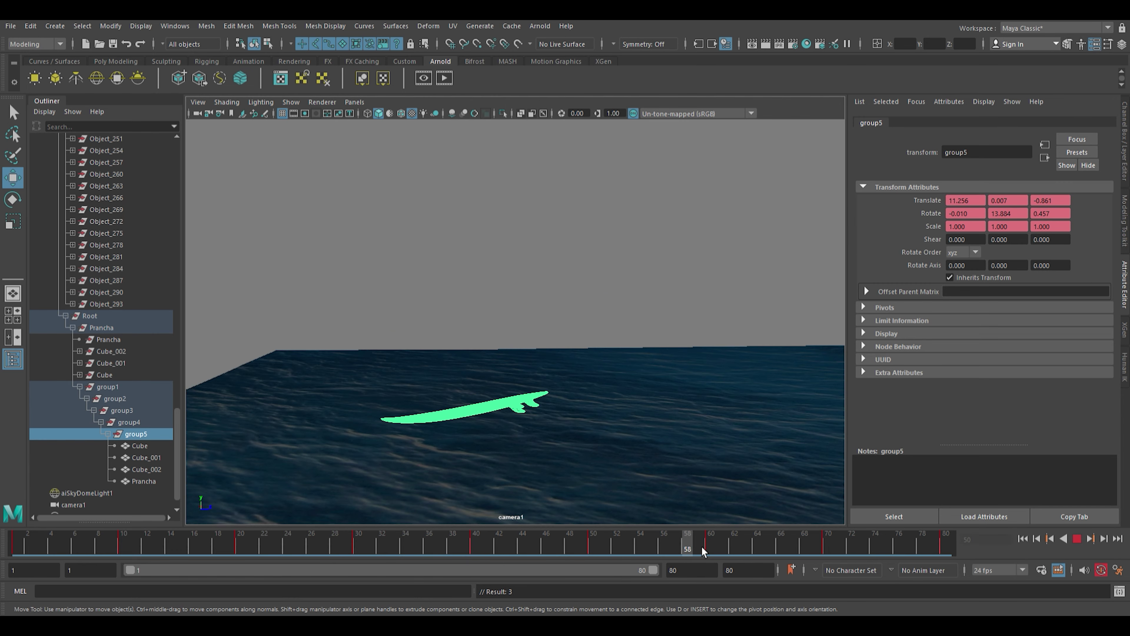
mouse_move(439, 463)
left_mouse_down("alt")
mouse_move(537, 328)
mouse_move(546, 267)
left_mouse_up("alt")
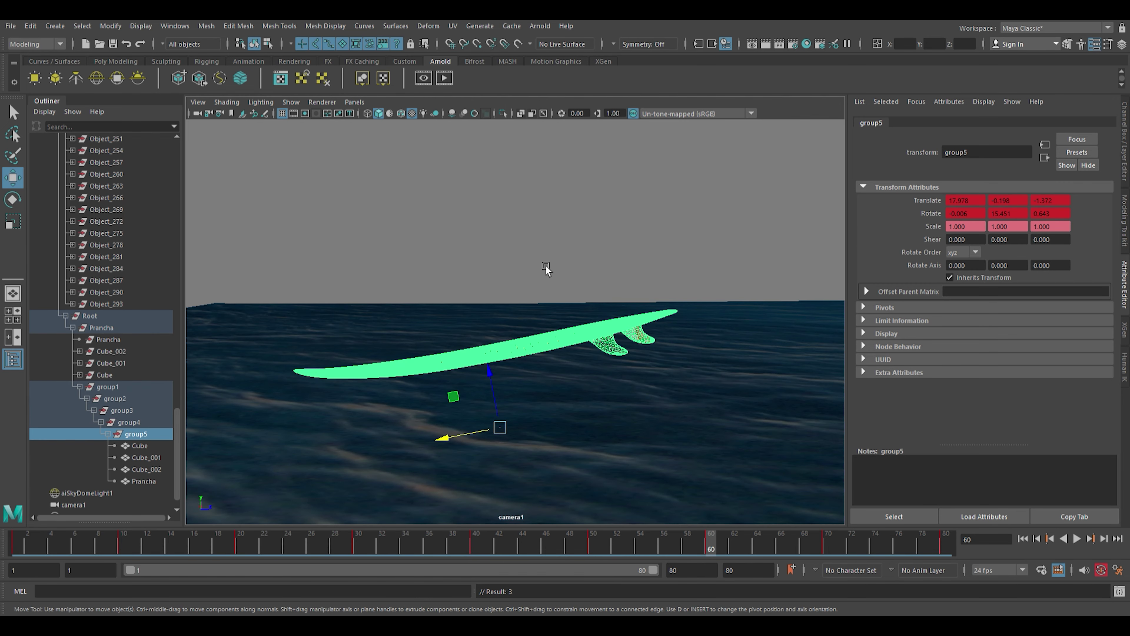
left_click_drag(711, 558, 824, 560)
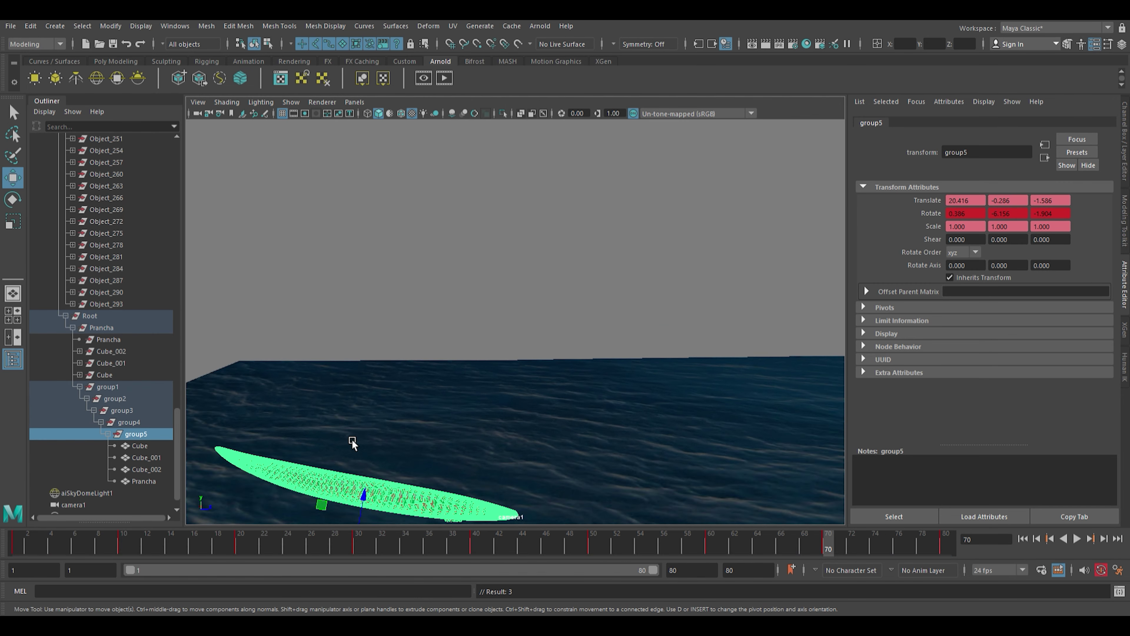
left_click_drag(464, 386, 532, 267, "alt")
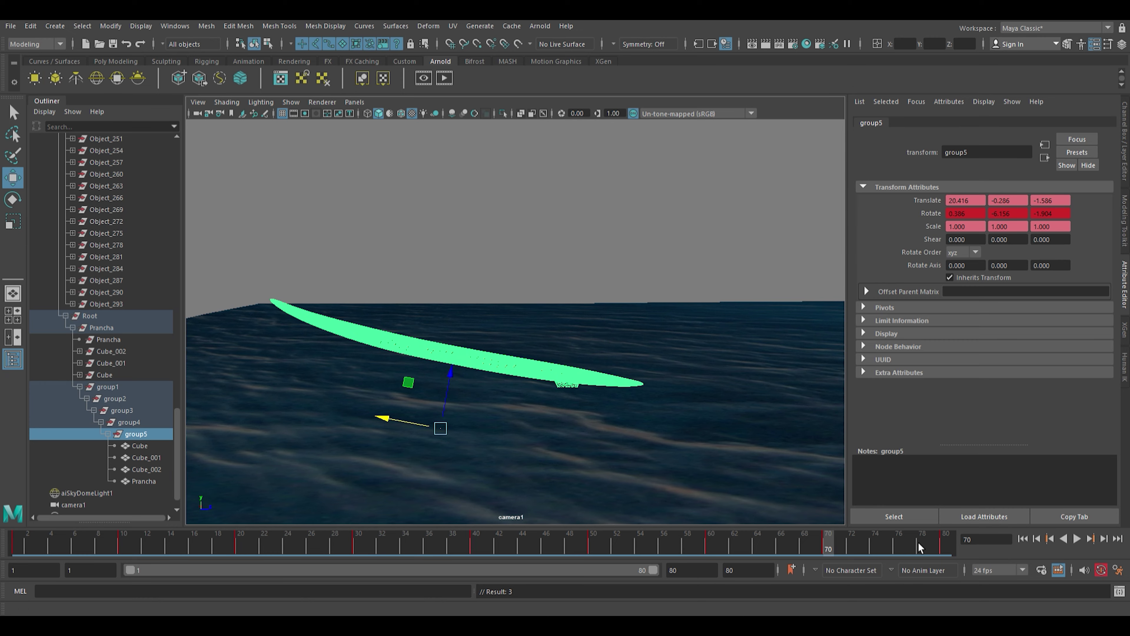
left_click_drag(843, 556, 946, 554)
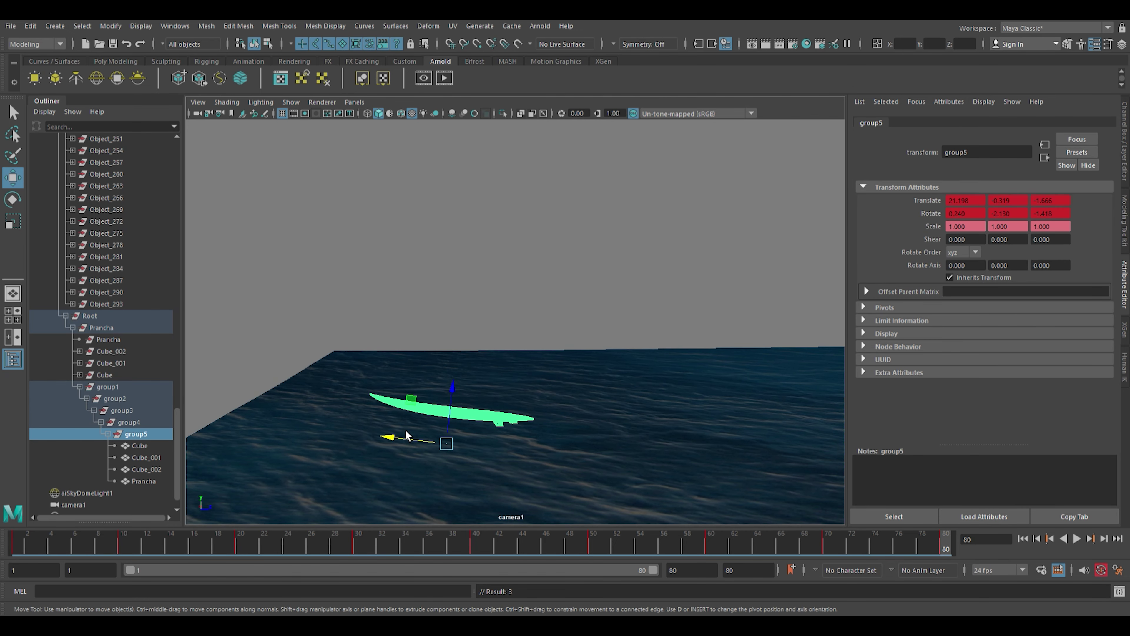
left_click_drag(442, 447, 598, 249, "alt")
key("ctrl+s")
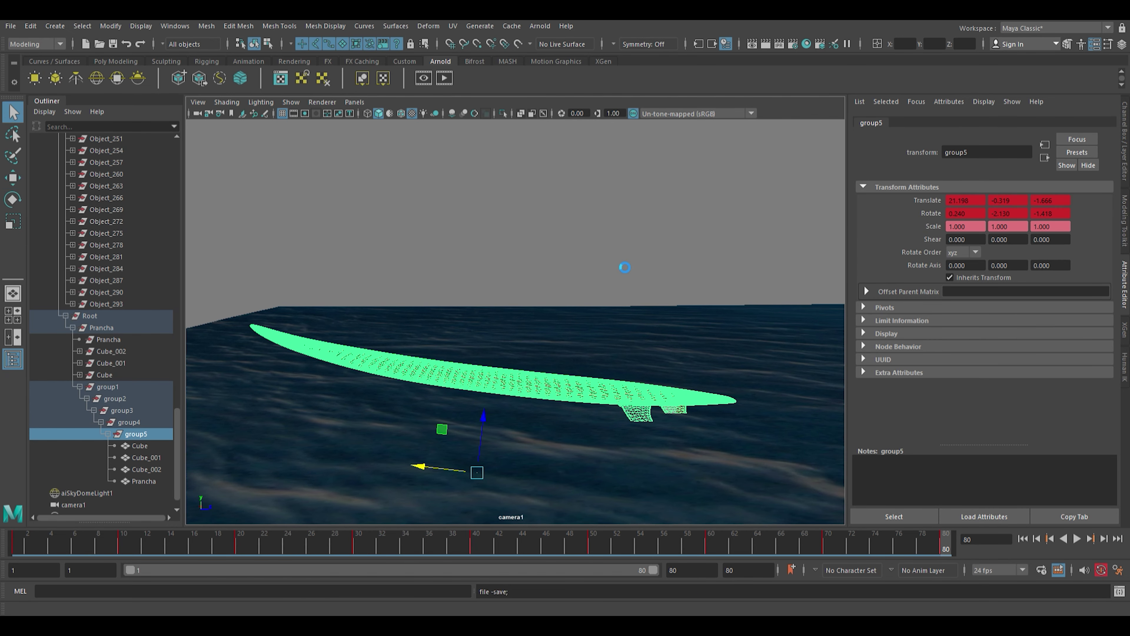